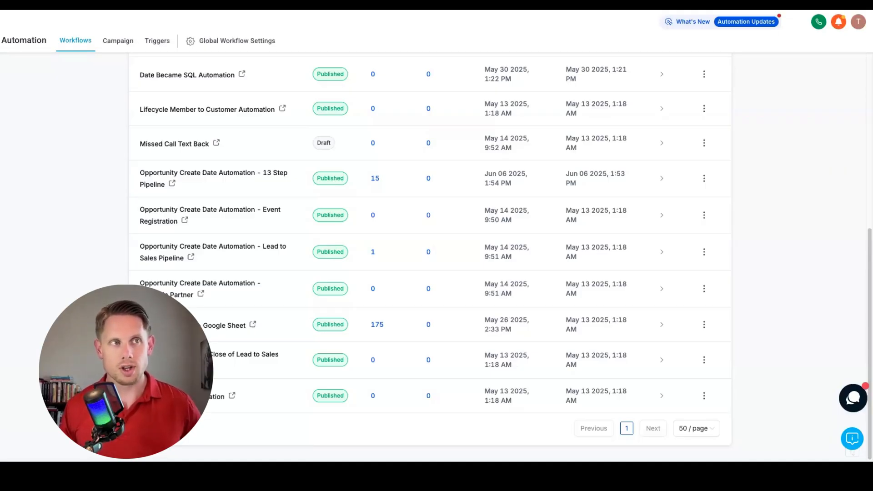
Step: Switch to the Google Sheets spreadsheet and examine the rows and all columns of the Opportunities sheet
key(ctrl+Tab)
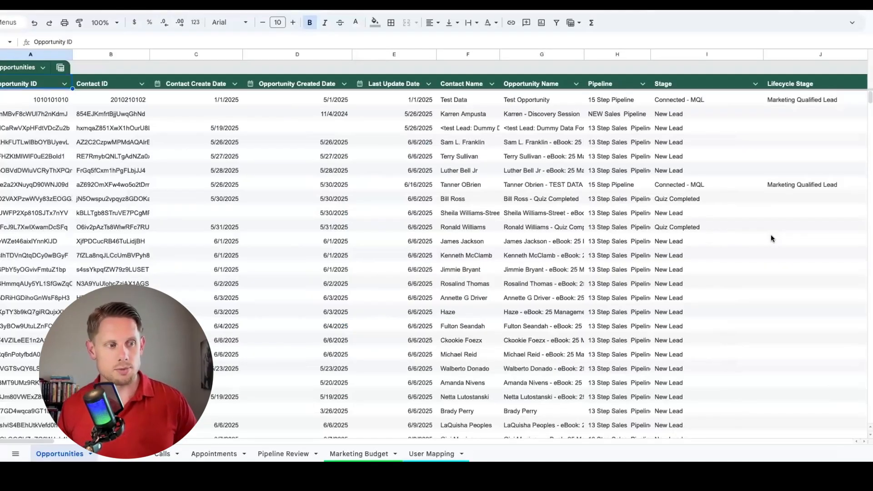
scroll(689, 307, down, 5)
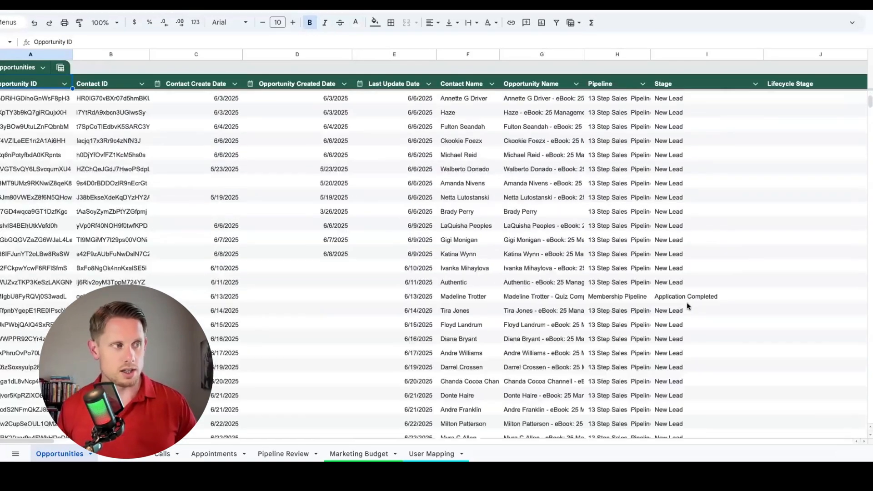
scroll(212, 120, up, 5)
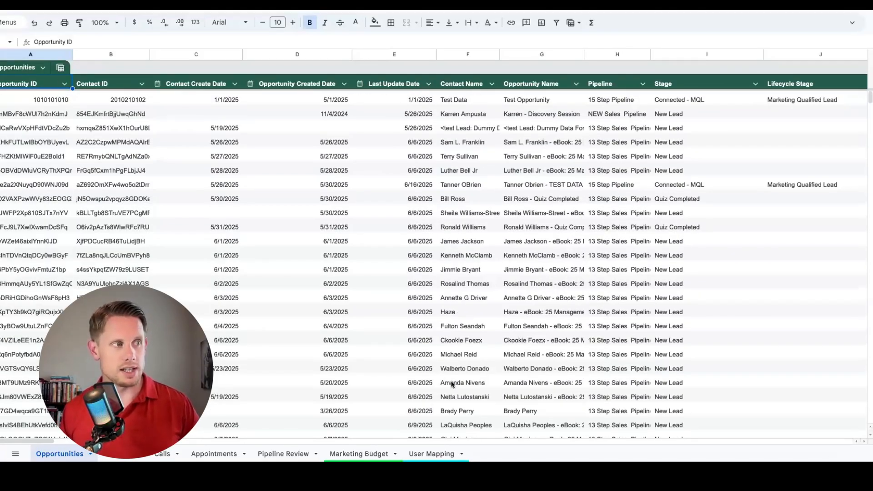
drag(51, 442, 339, 448)
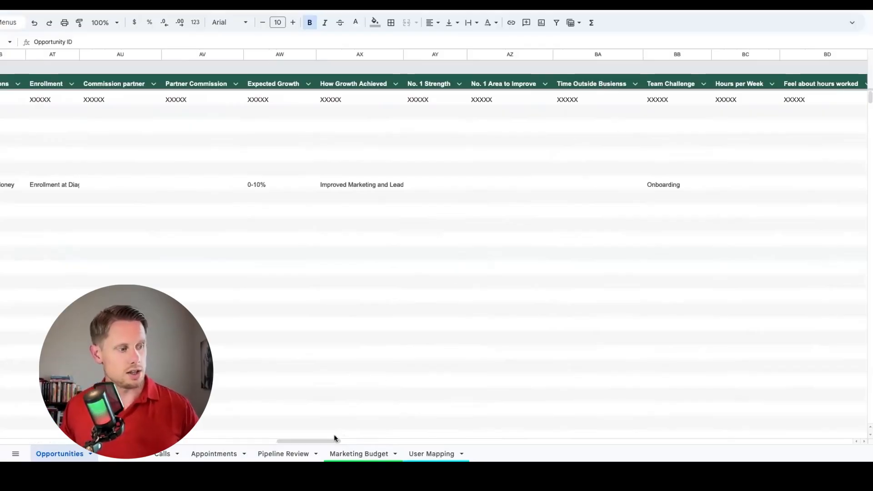
drag(329, 440, 763, 426)
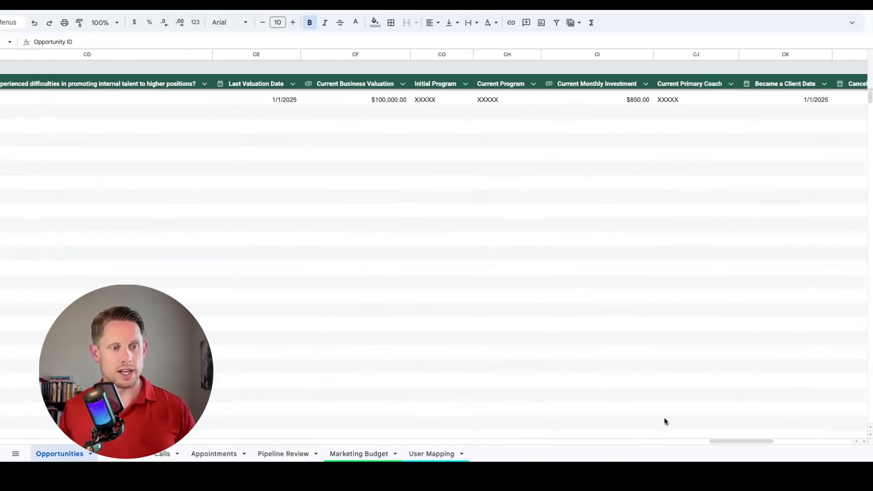
drag(755, 442, 129, 439)
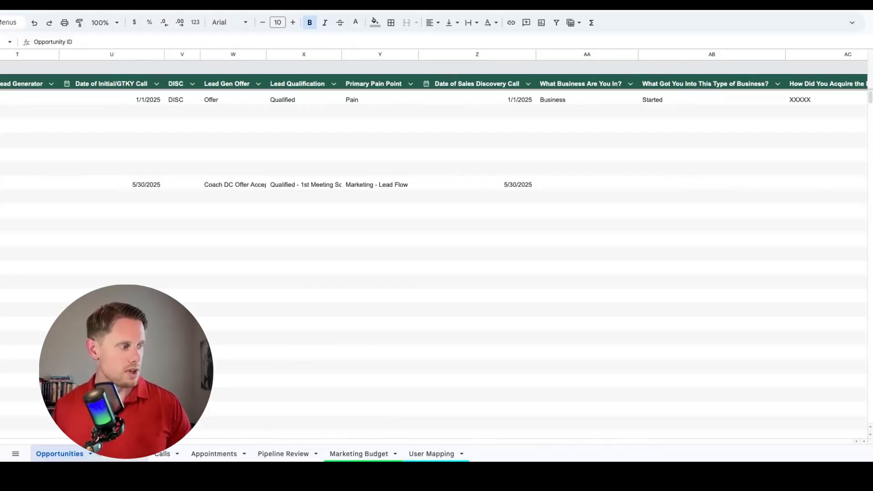
Step: Look through the columns of the Contacts and Calls sheets and return to the Opportunities sheet
click(120, 454)
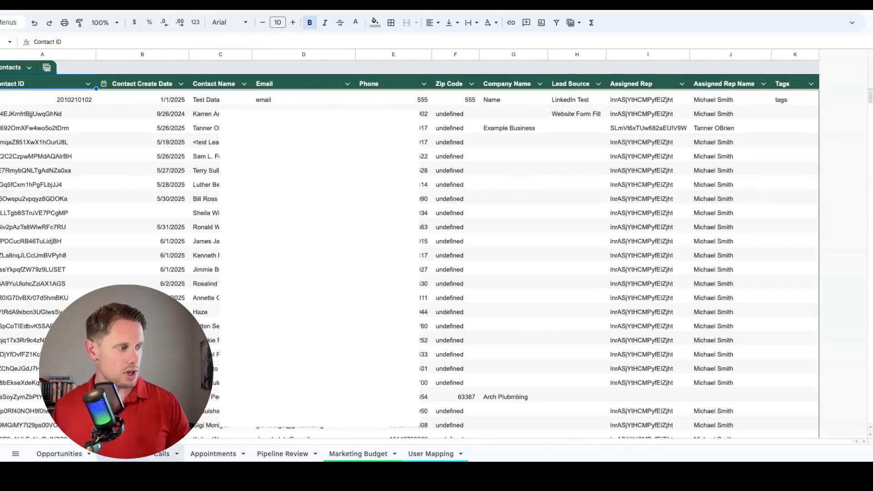
click(157, 454)
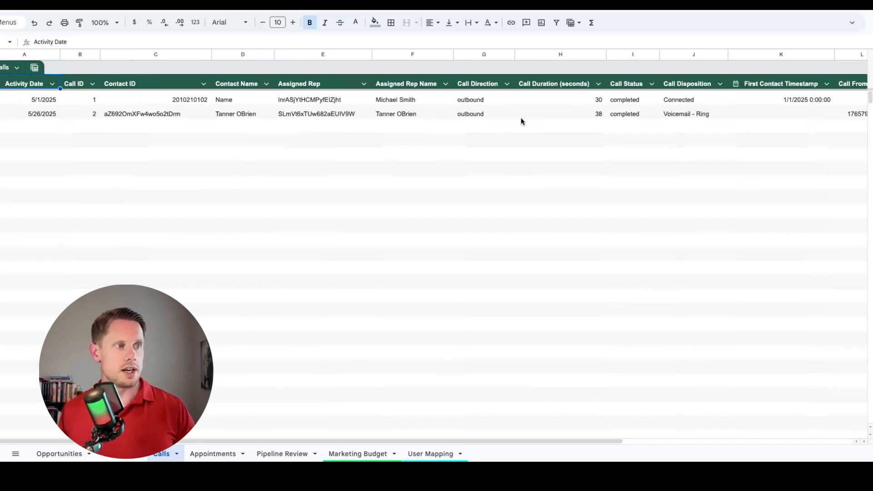
drag(517, 441, 455, 438)
click(59, 454)
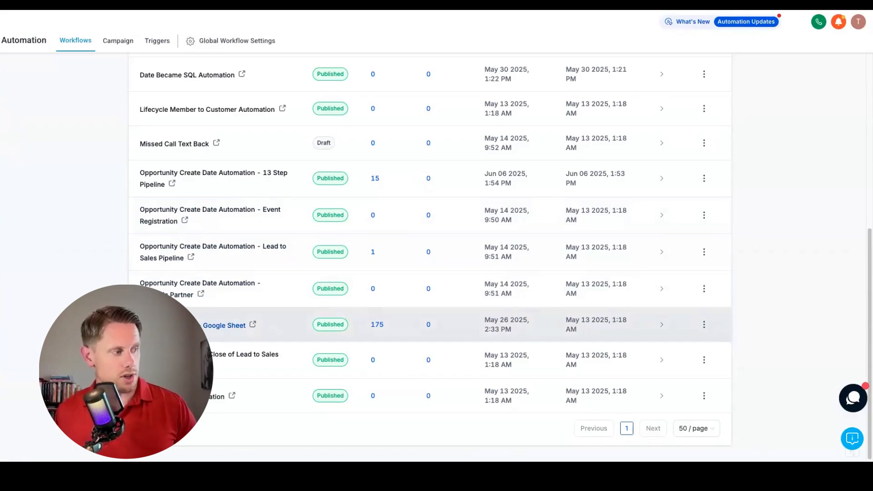
Step: Switch to HighLevel and examine the triggers and actions of the Pipeline Activity, Contact Activity and Call Activity to Google Sheet workflows
click(193, 326)
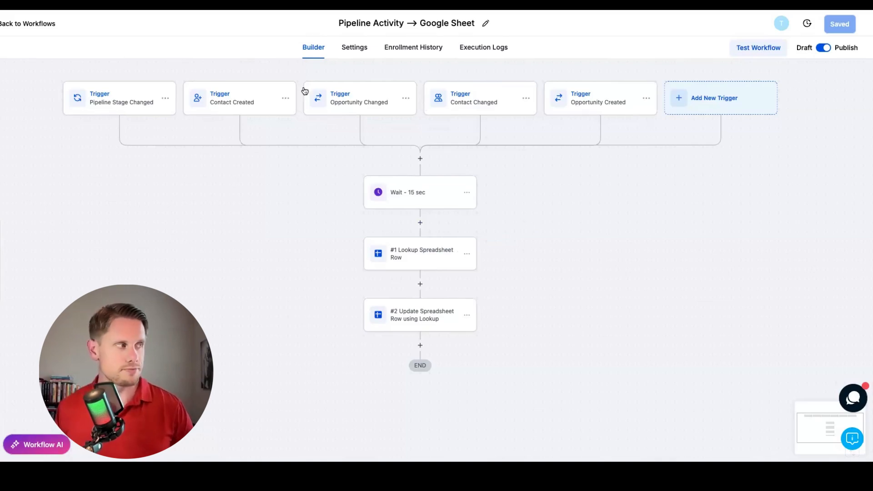
click(45, 23)
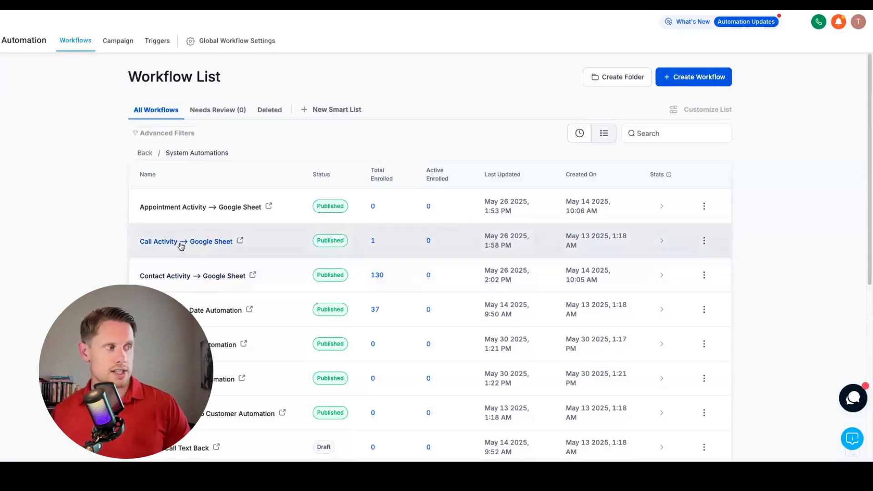
click(179, 275)
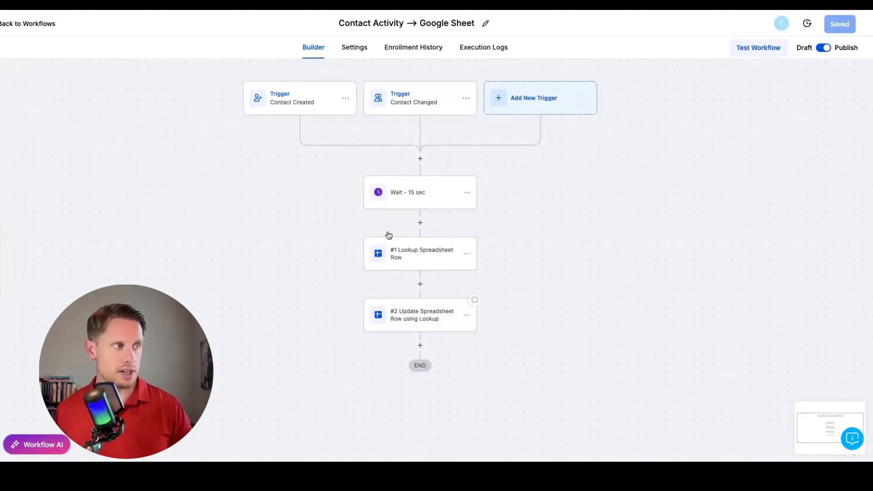
click(32, 25)
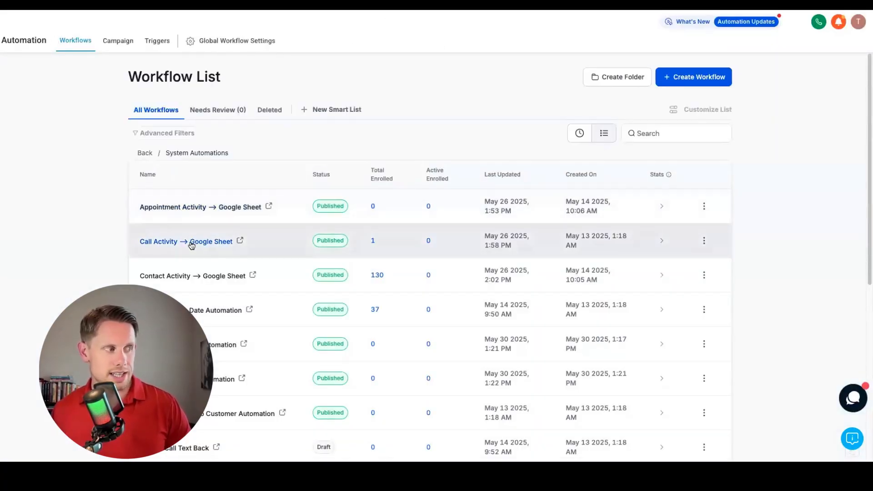
click(190, 241)
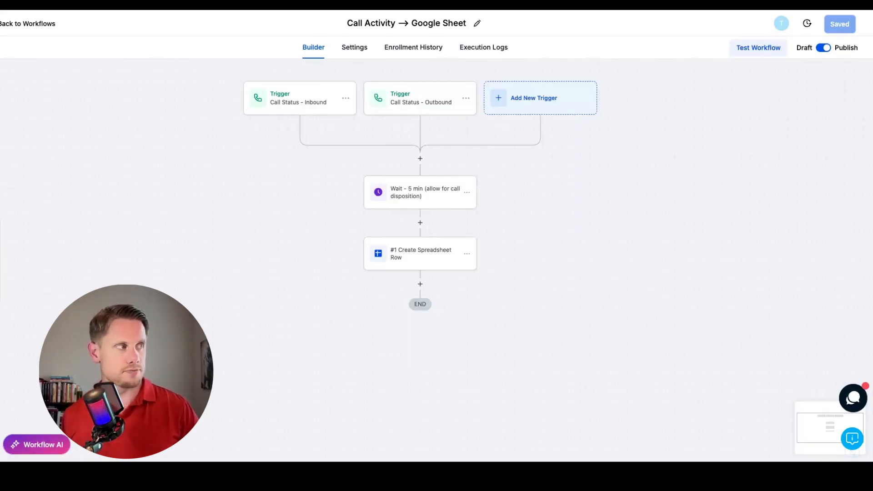
click(36, 24)
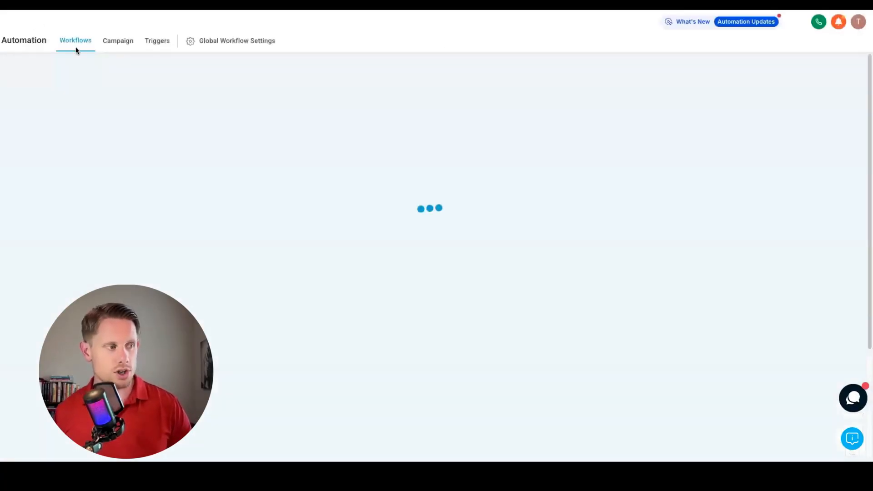
scroll(297, 241, down, 3)
scroll(297, 242, down, 3)
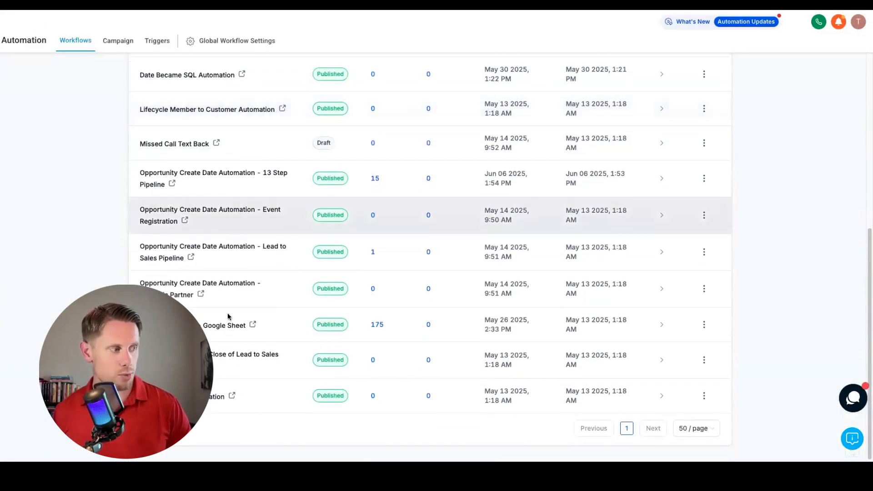
click(215, 326)
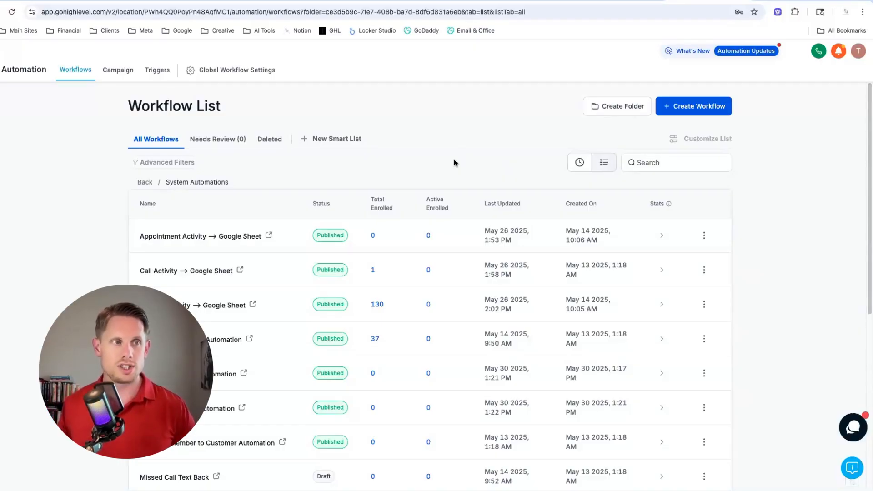
Step: Create a workflow from scratch in the System Automations folder and name it "Pipeline Data to Google Sheet"
click(688, 111)
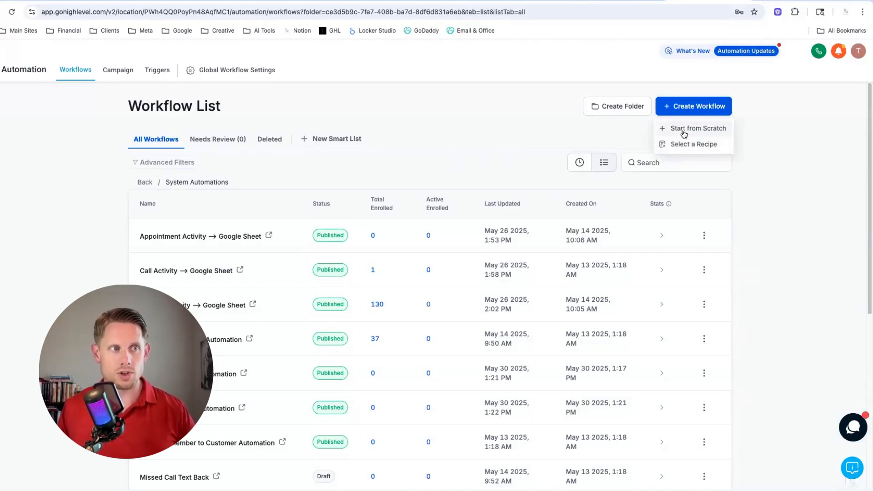
click(685, 133)
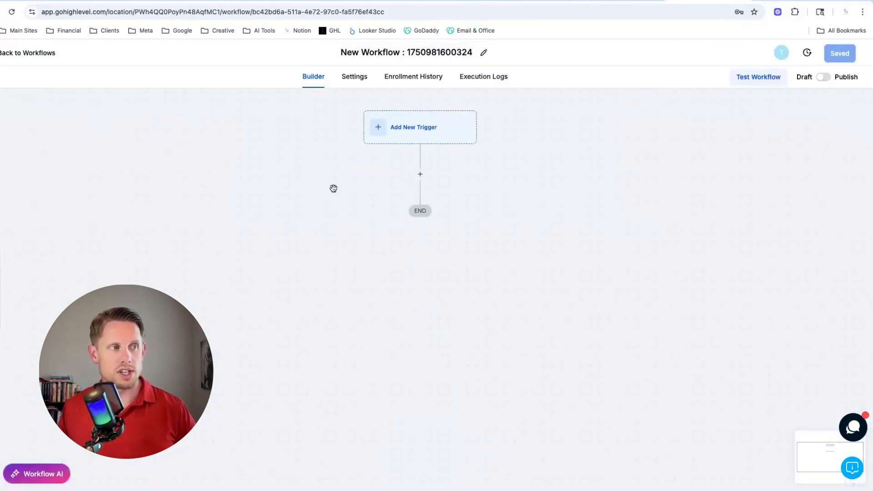
click(408, 53)
triple_click(407, 53)
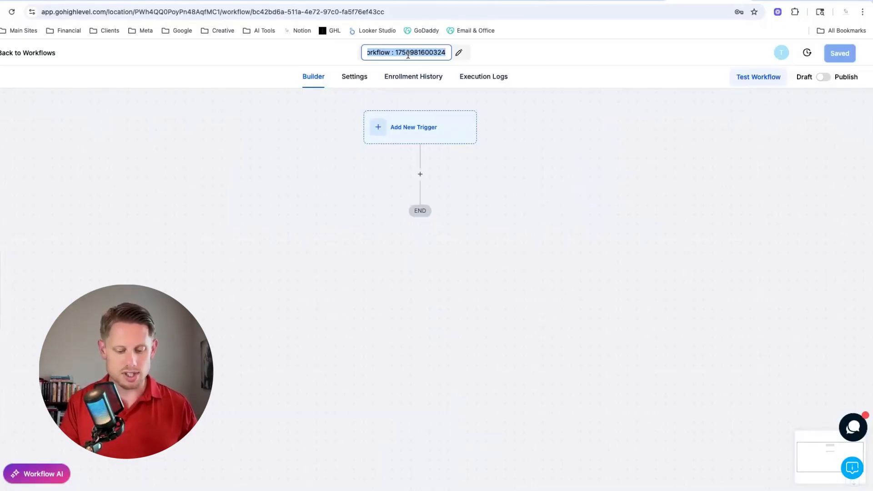
key(BackSpace)
text(Pipeline )
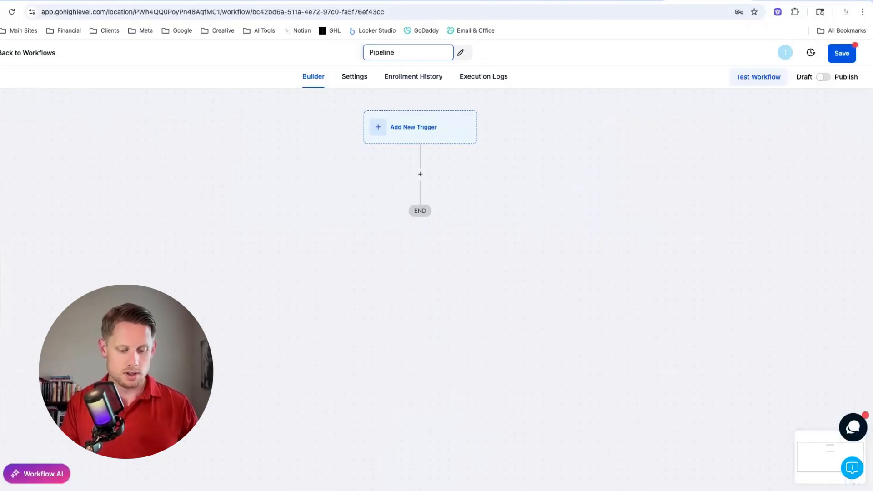
text(Data )
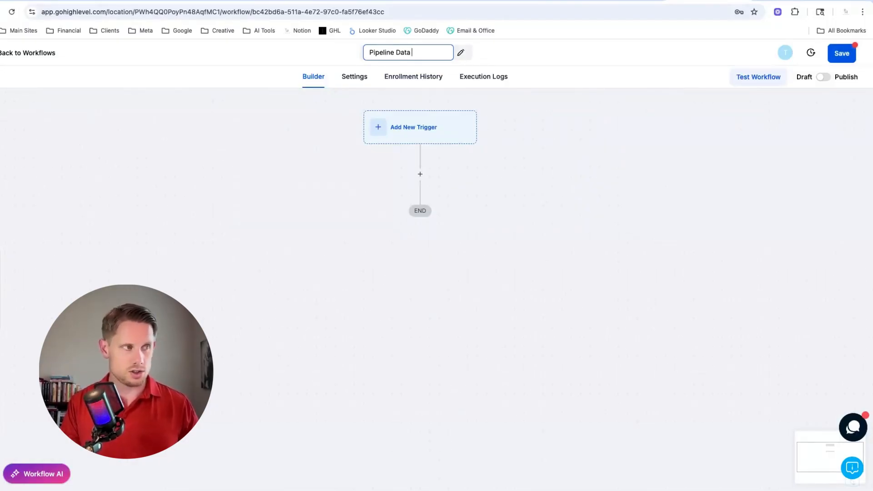
text(to Google Sheet)
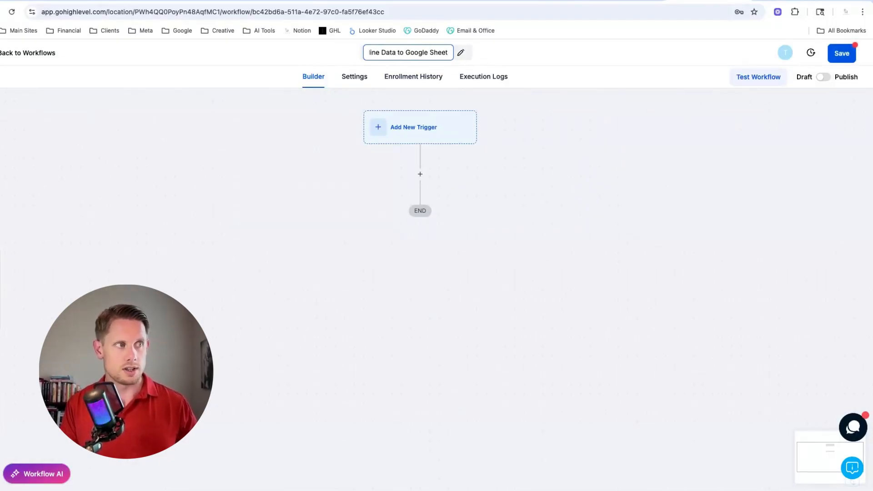
key(Return)
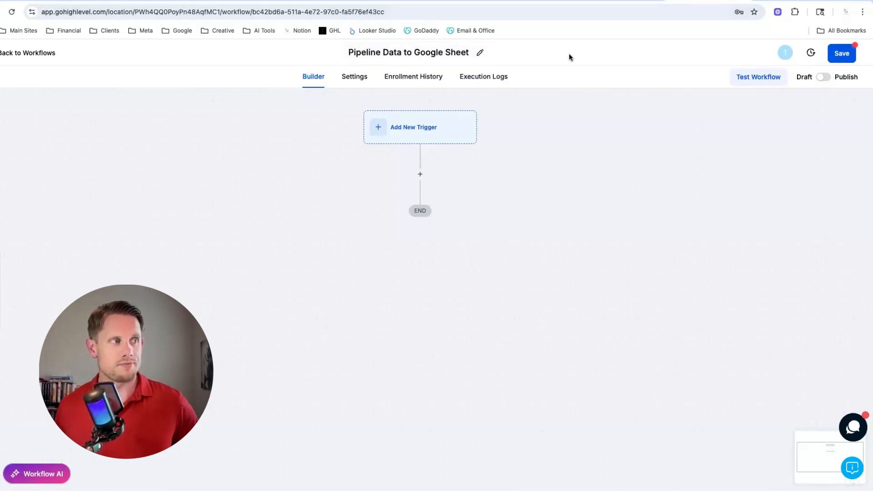
Step: Add an Opportunity Created trigger without filters to the workflow and save it
click(401, 134)
click(638, 154)
text(opportun)
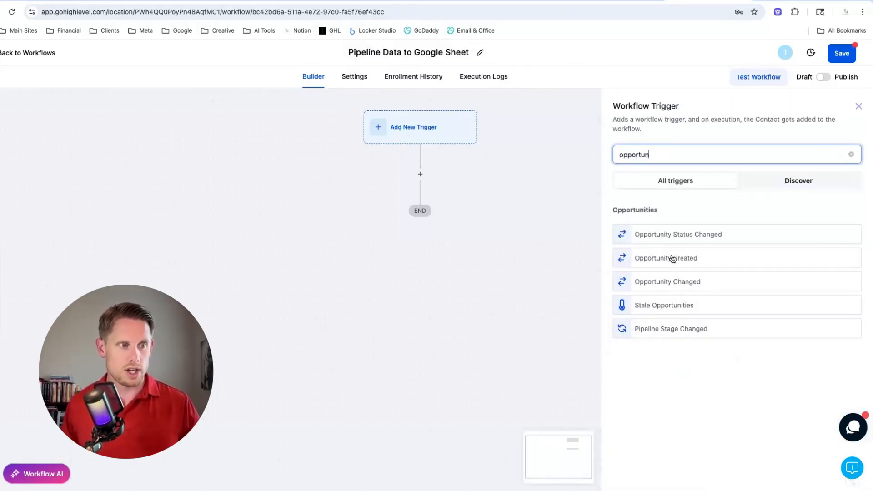
click(673, 258)
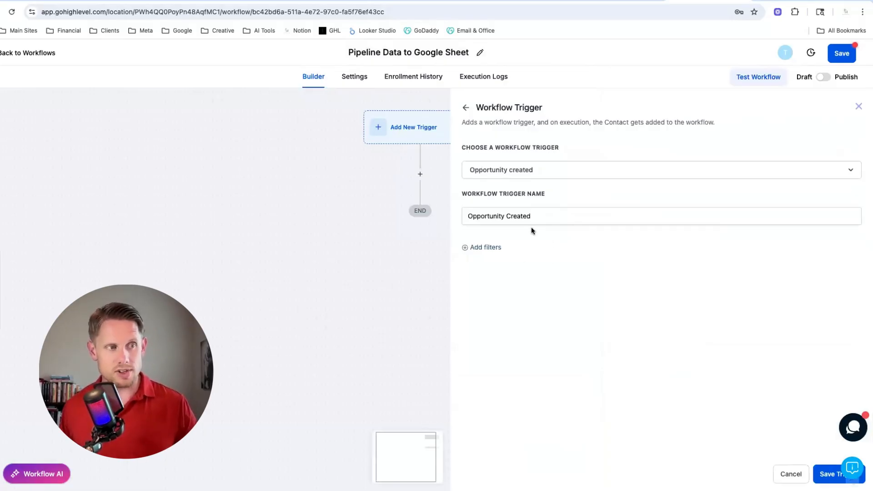
click(824, 477)
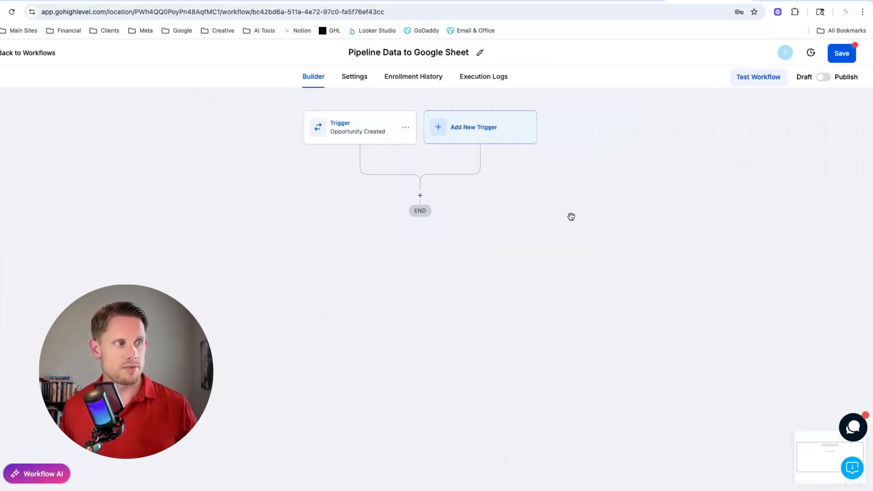
Step: Add an Opportunity Changed trigger without filters as the second workflow trigger and save it
click(468, 136)
click(650, 157)
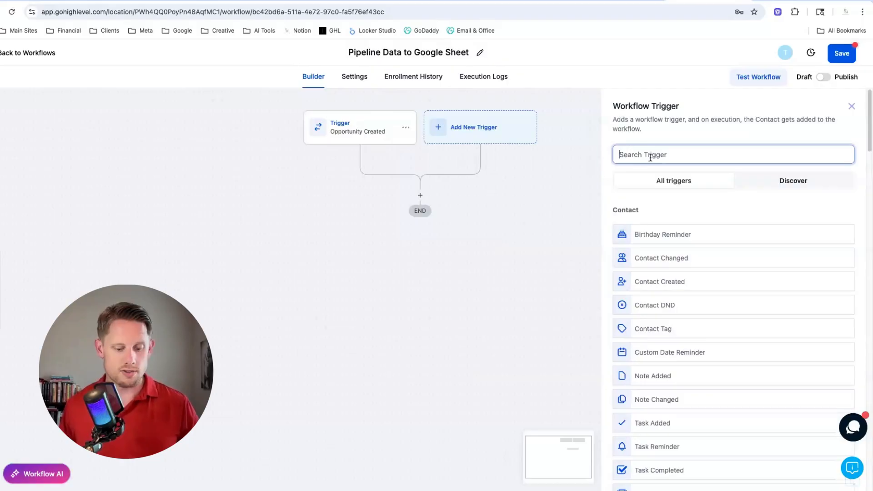
text(opportun)
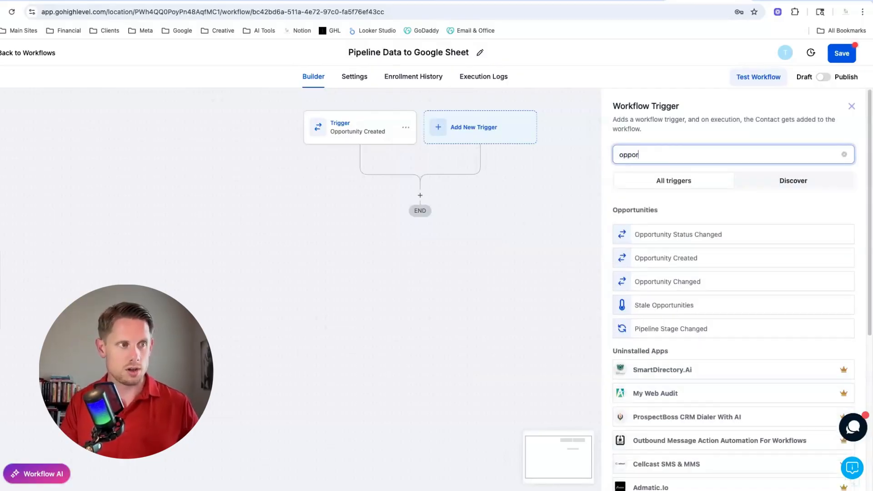
click(692, 282)
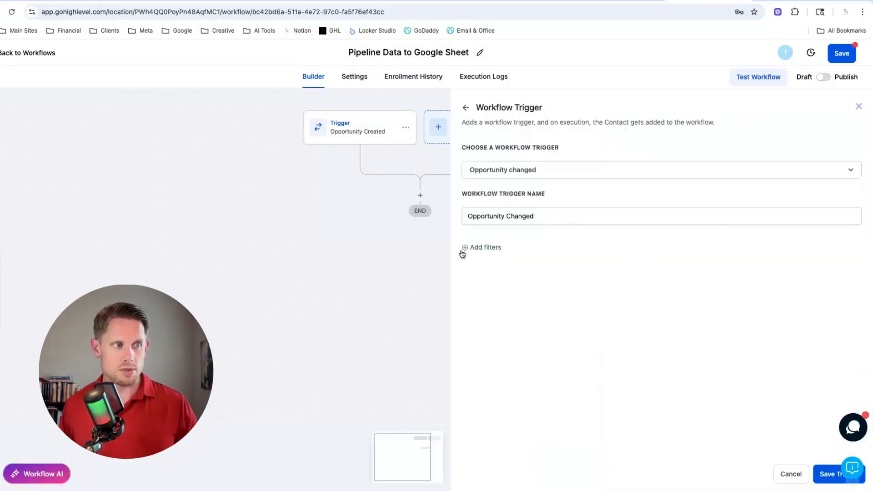
click(829, 474)
Step: Add a Pipeline Stage Changed trigger without filters as the third workflow trigger and save it
click(520, 134)
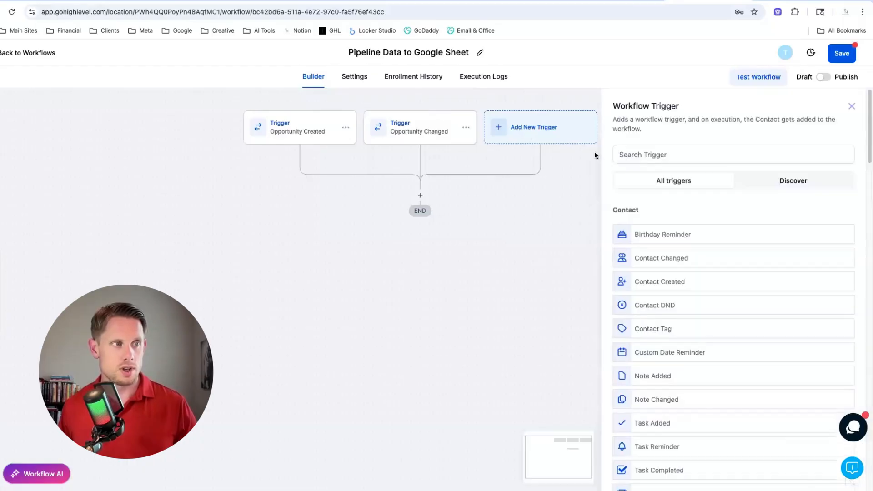
click(650, 156)
text(oppor)
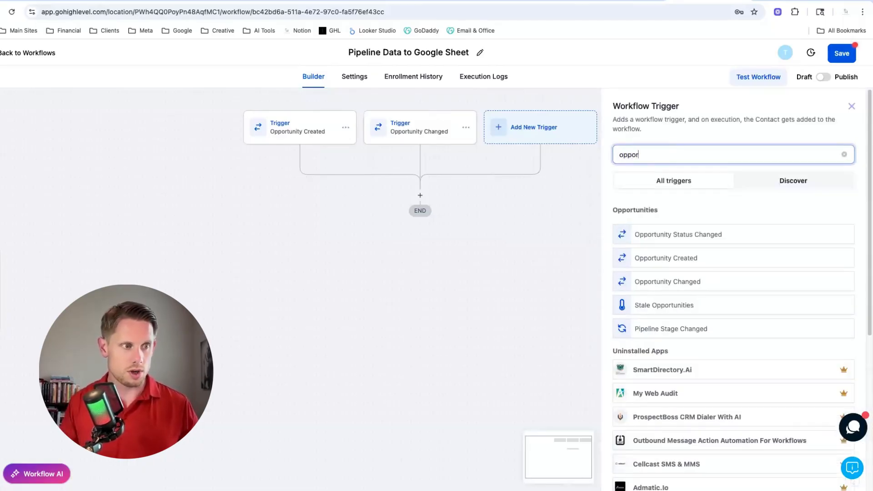
click(679, 333)
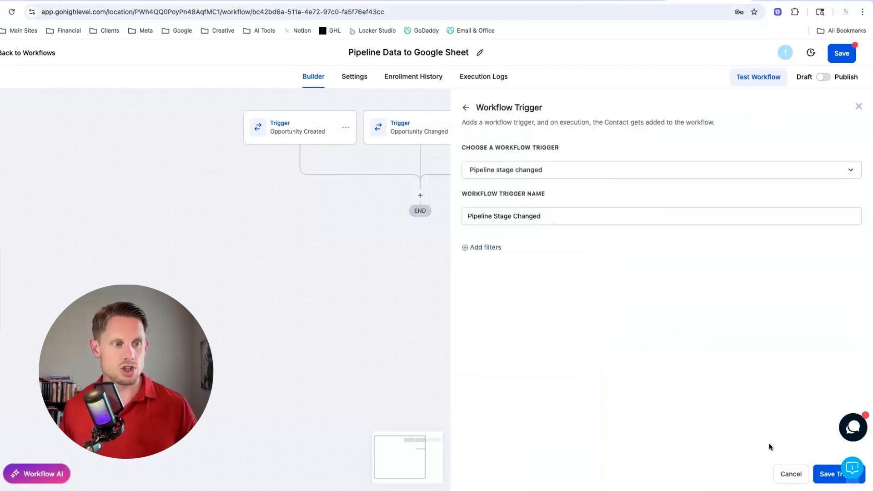
click(824, 475)
Step: Add a Contact Created trigger without filters as the fourth workflow trigger and save it
click(600, 136)
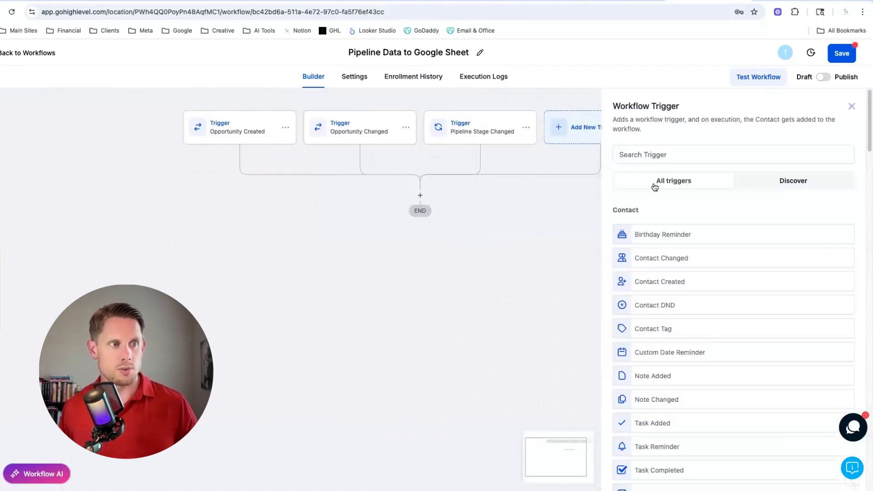
click(650, 157)
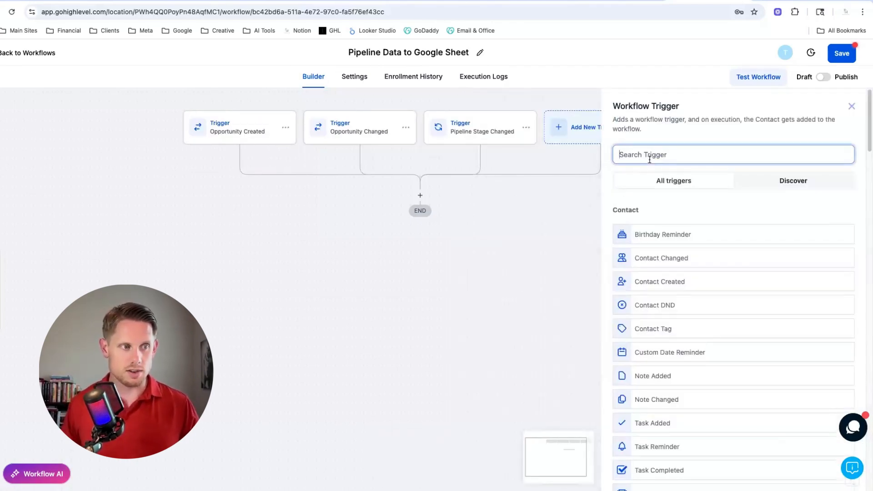
click(667, 284)
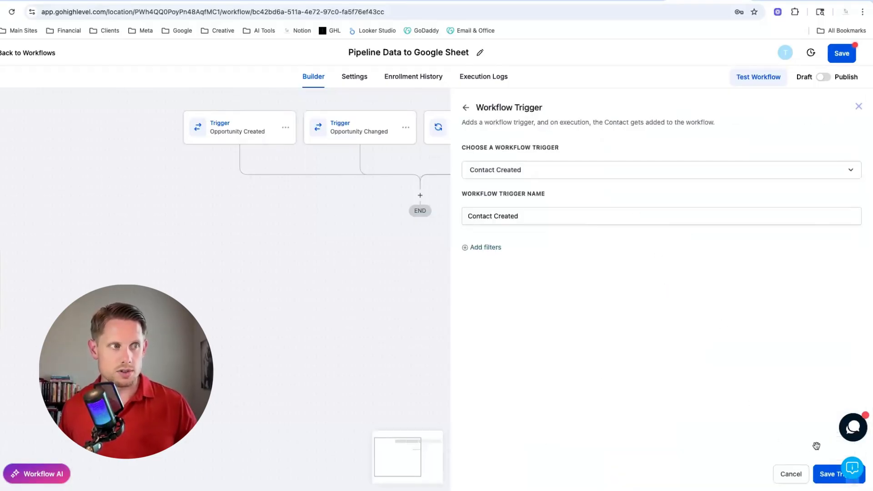
click(829, 474)
Step: Add a Contact Changed trigger without filters as the fifth trigger and save the workflow
click(659, 127)
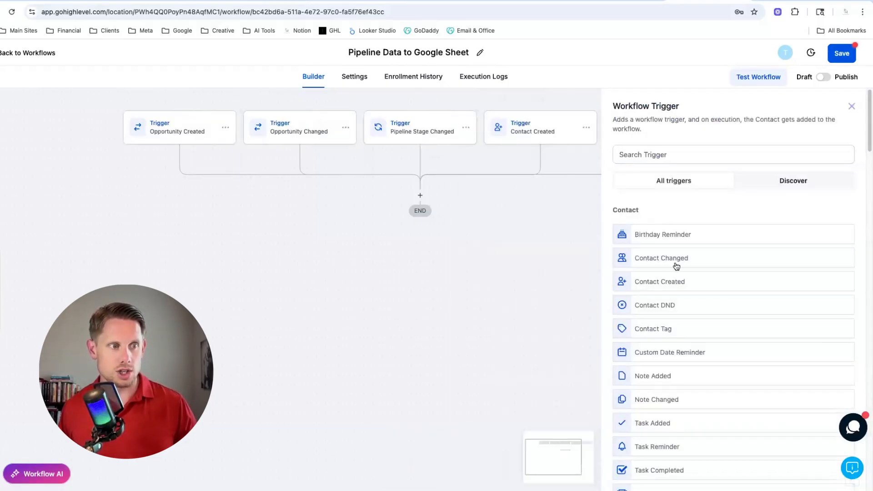
click(676, 265)
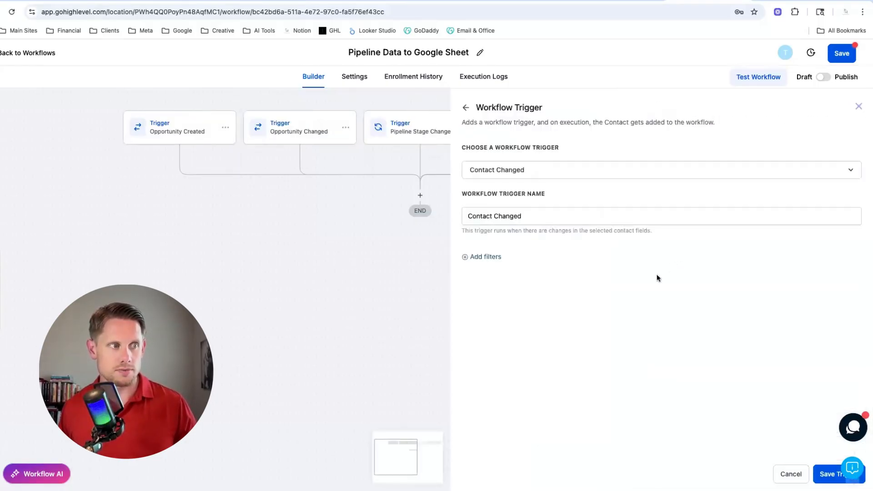
click(829, 474)
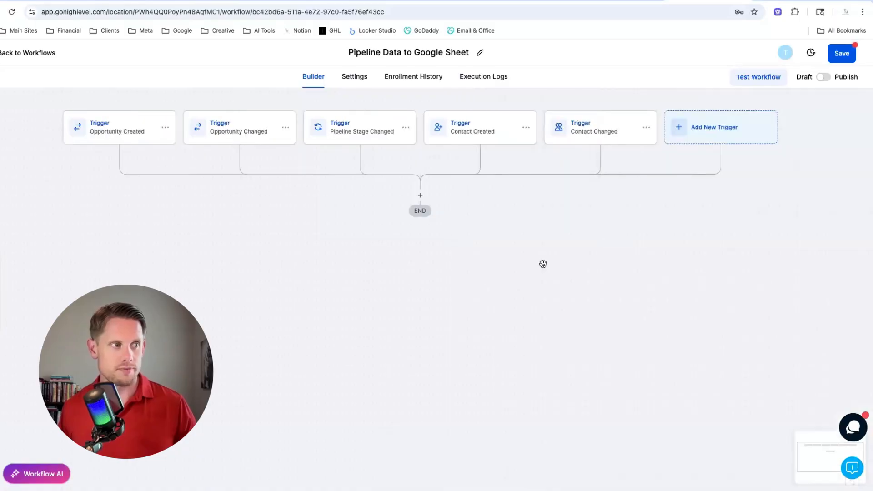
click(838, 55)
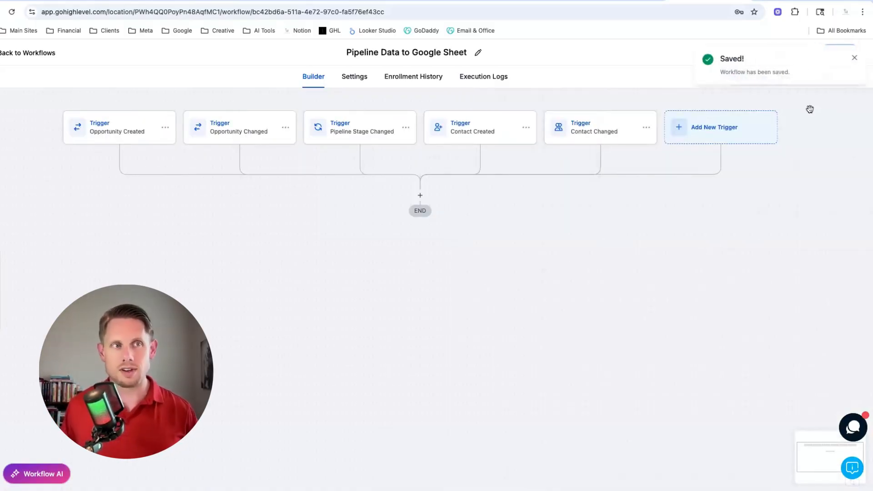
click(855, 58)
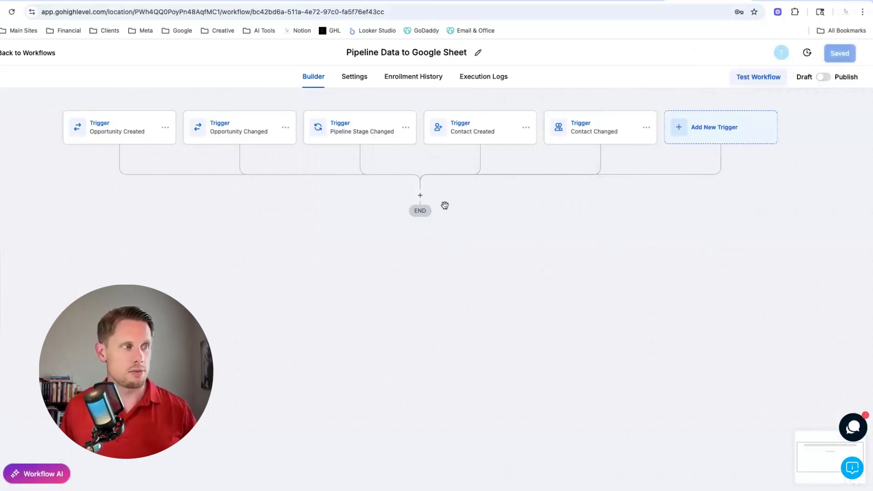
Step: Add a Wait action below the triggers with a time delay of 0.15 minutes
click(420, 197)
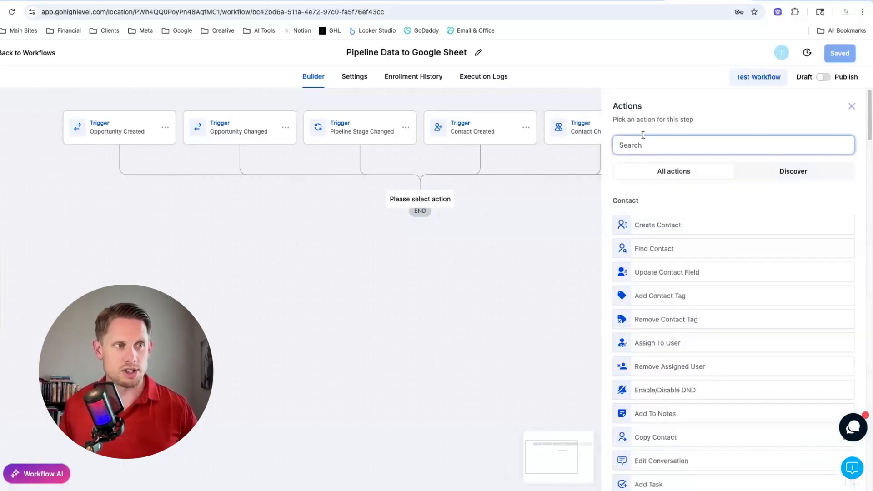
text(wai)
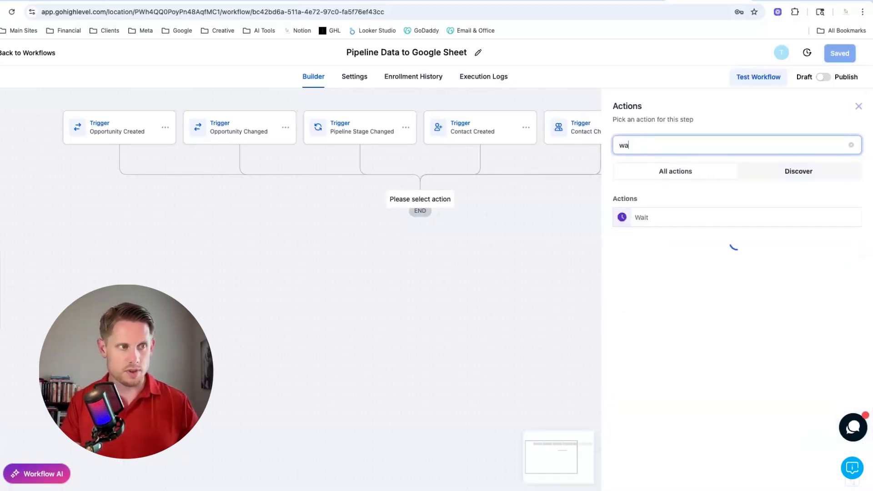
click(654, 218)
click(484, 252)
key(BackSpace)
text(0.15)
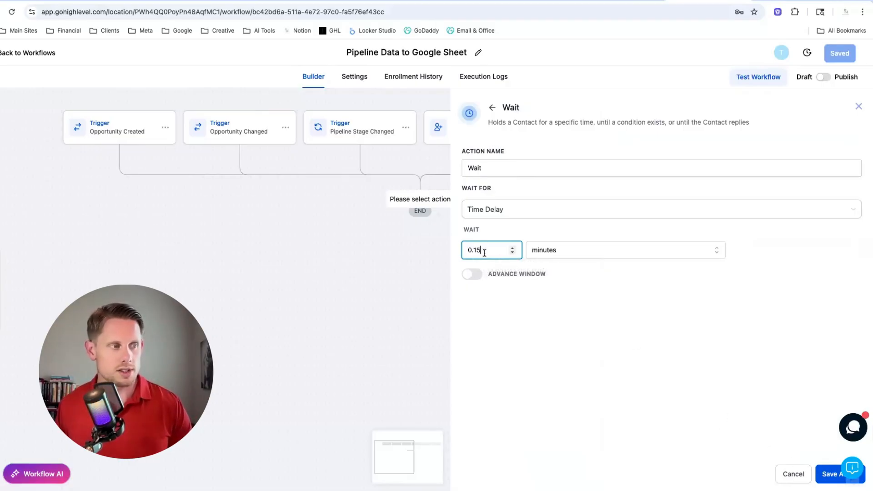
Step: Set the Wait action's time delay to 0.25 minutes and save the action
drag(485, 253, 473, 252)
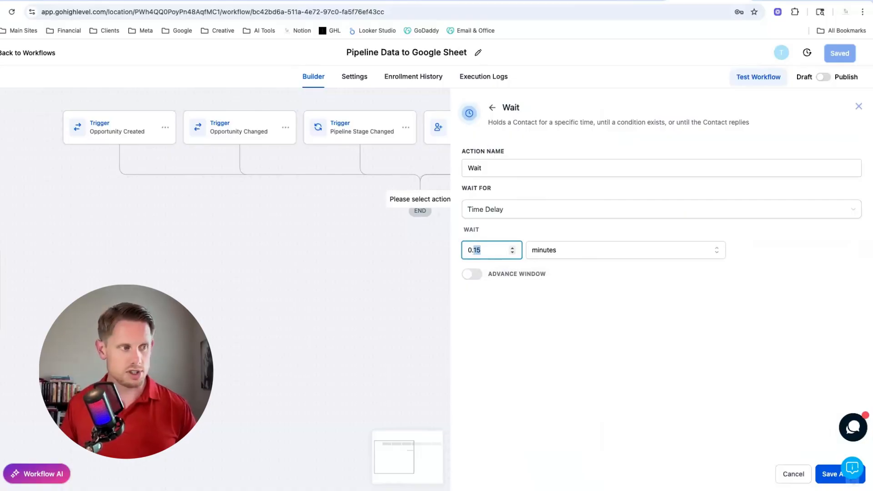
click(498, 254)
key(BackSpace)
key(BackSpace)
key(BackSpace)
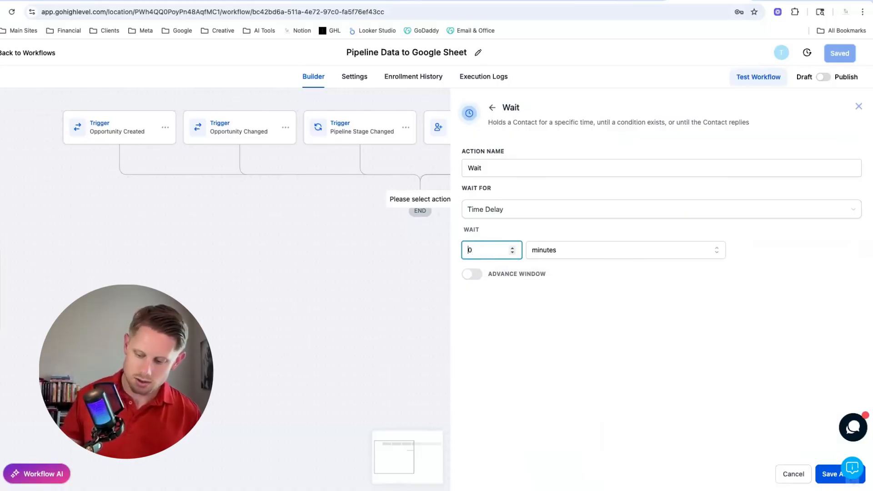
text(.25)
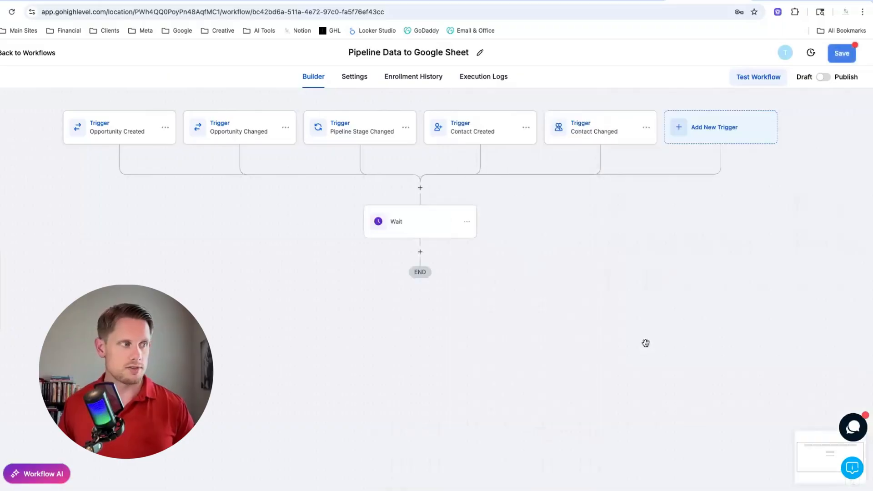
click(826, 475)
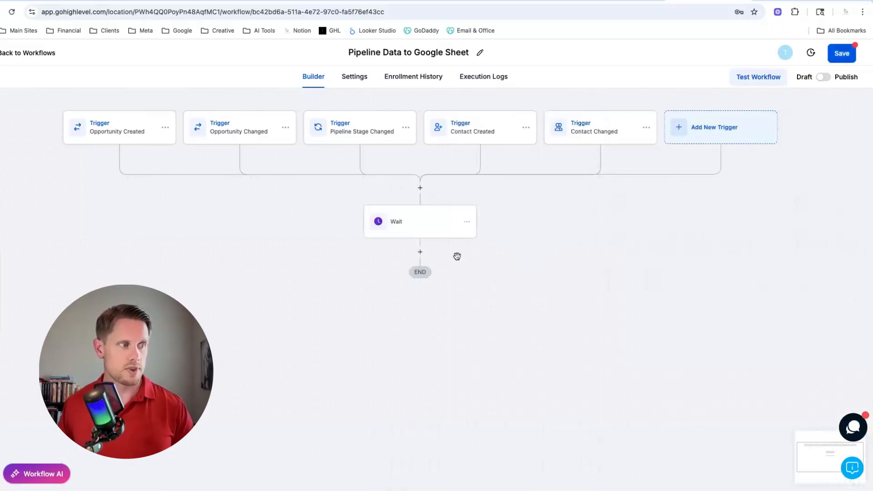
Step: Add a Google Sheets action after the Wait step and set its action to Lookup Spreadsheet Row
click(420, 253)
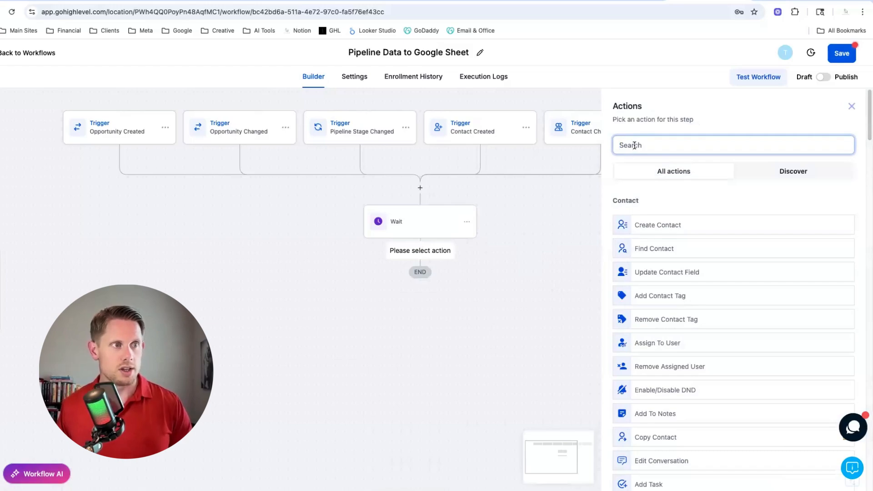
text(googl)
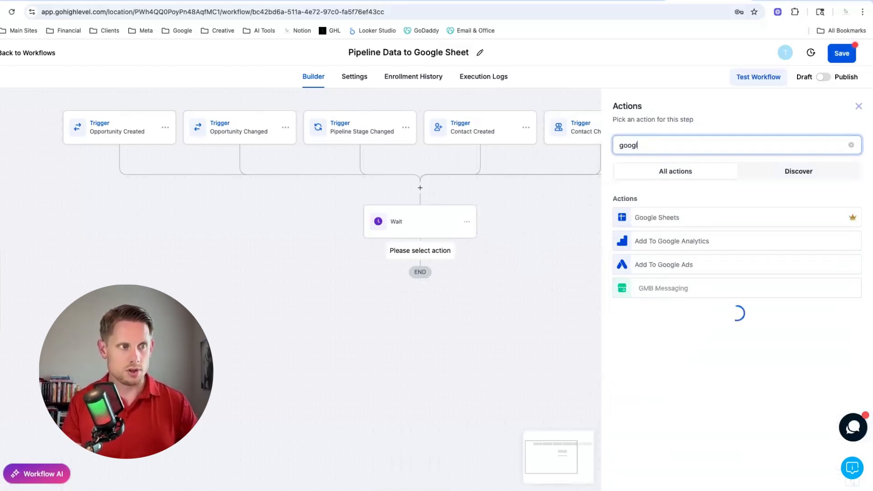
click(665, 222)
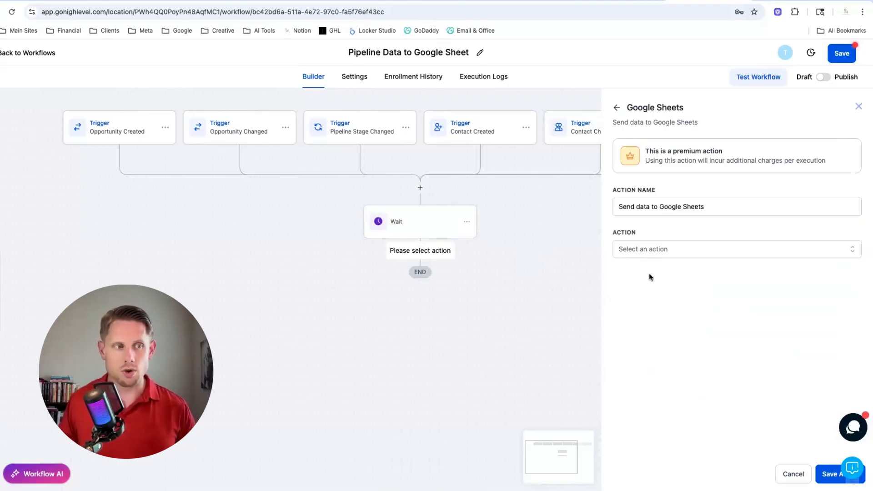
click(647, 248)
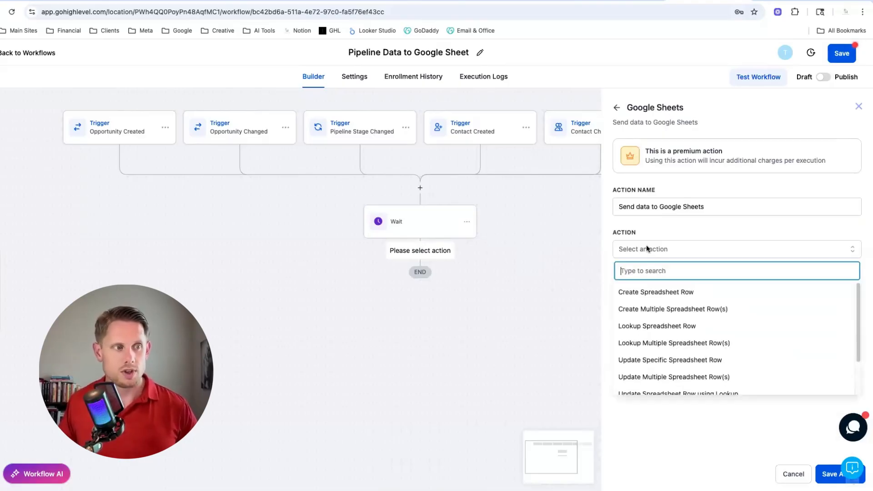
click(660, 326)
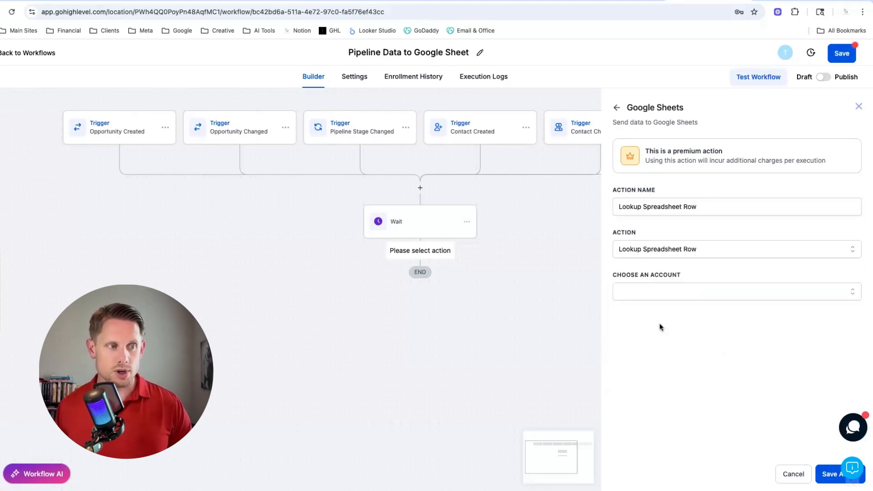
Step: Choose the connected Google account, My Drive and the GHL Data Warehouse spreadsheet for the row lookup
click(628, 292)
click(682, 337)
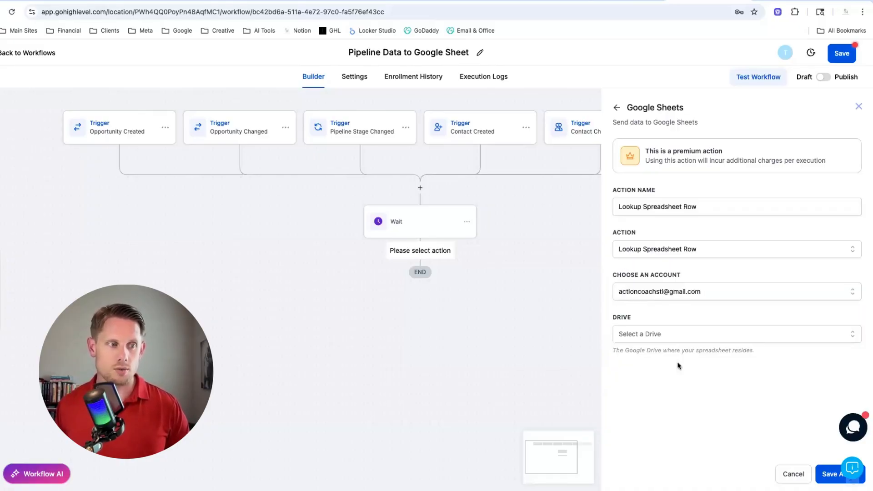
click(648, 335)
click(649, 374)
click(656, 389)
scroll(656, 399, down, 2)
click(714, 426)
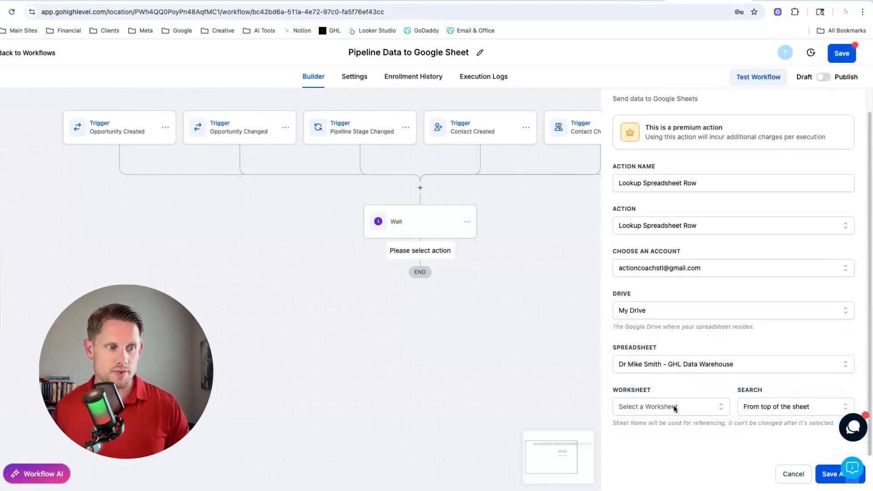
Step: Select the Opportunities worksheet as the sheet for the row lookup
click(673, 406)
scroll(675, 404, down, 2)
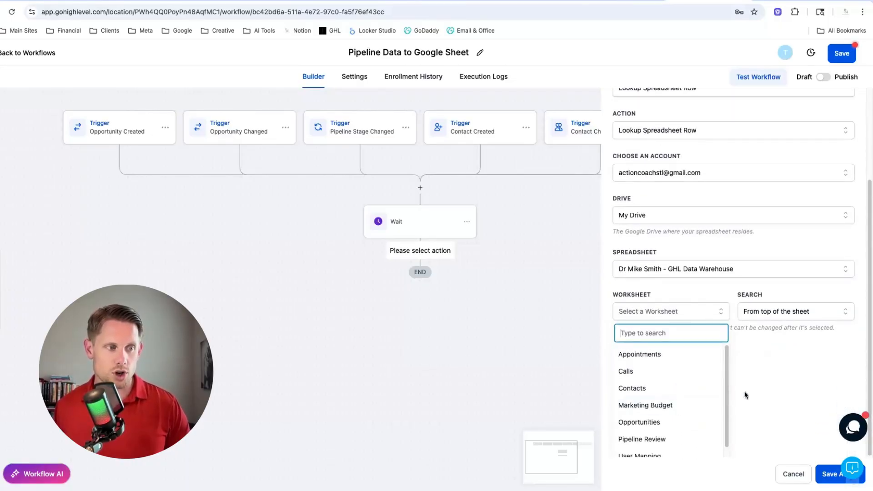
scroll(650, 391, down, 1)
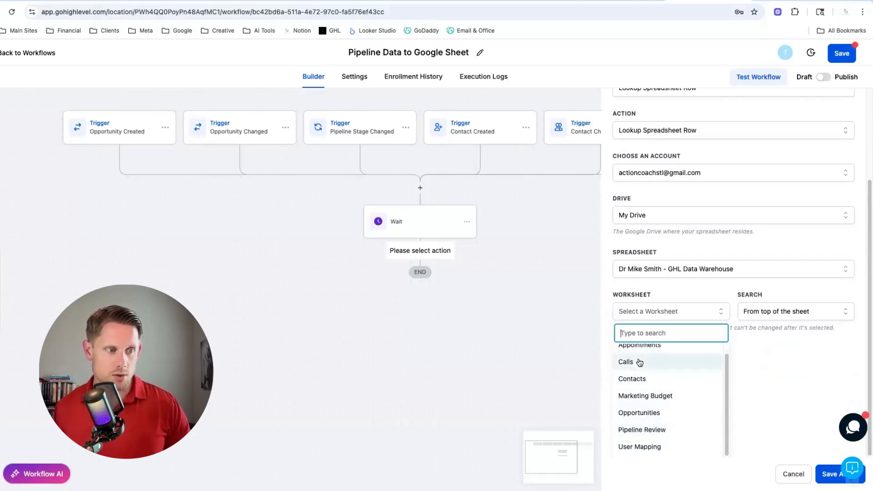
scroll(644, 432, up, 1)
click(639, 423)
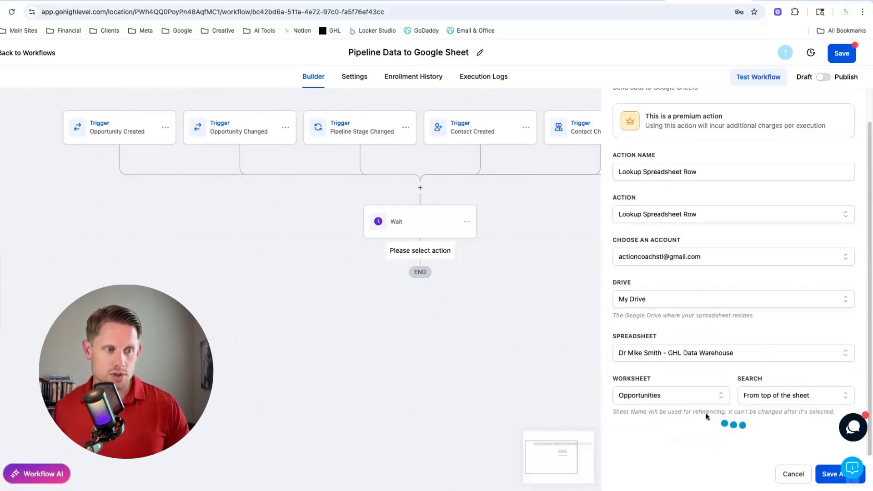
scroll(704, 410, down, 1)
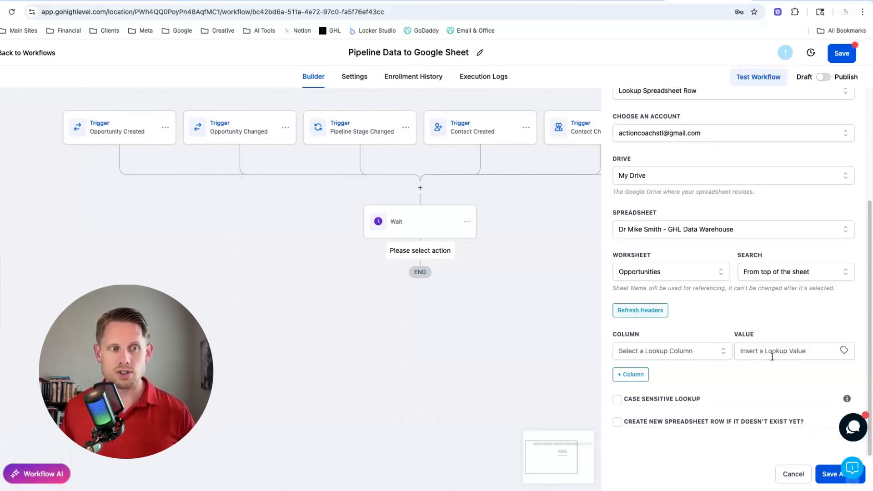
Step: Set the lookup column to Opportunity ID (A) and its value to the Opportunity Id custom value, {{opportunity.id}}
click(674, 352)
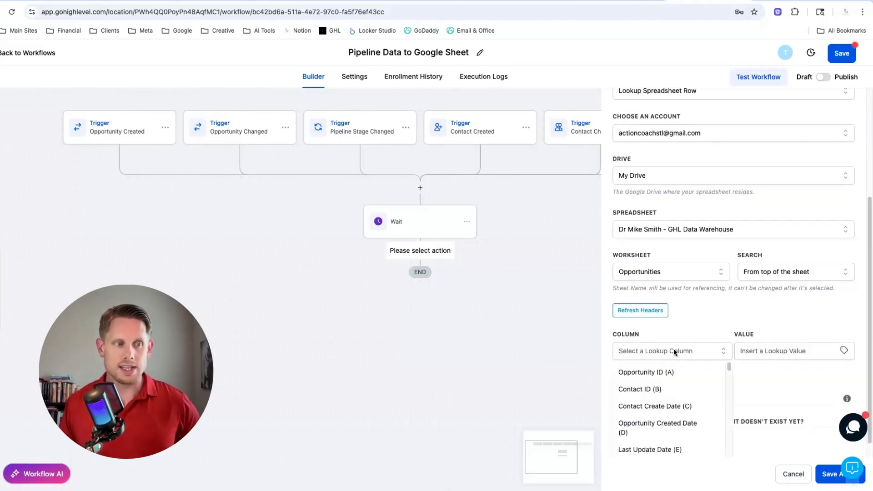
click(659, 373)
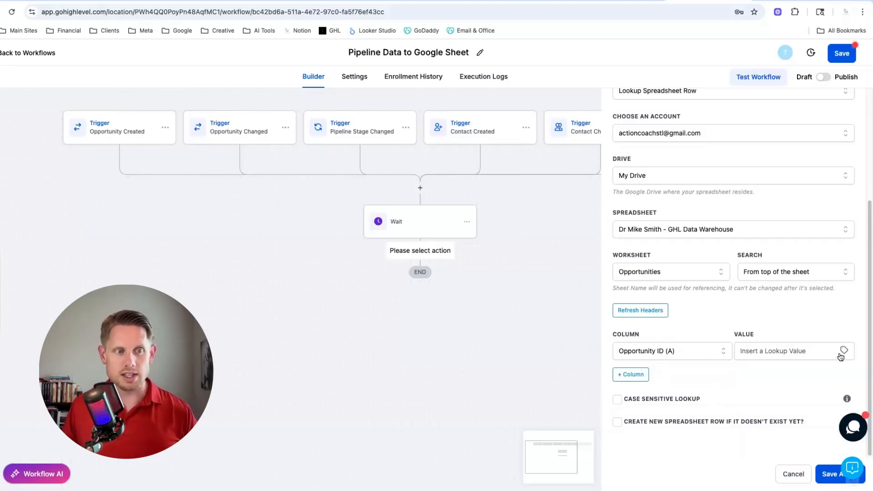
click(790, 352)
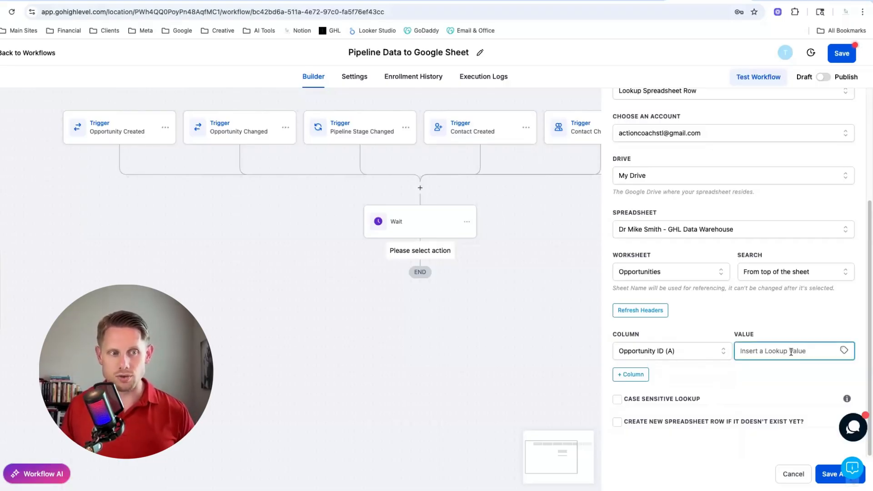
click(844, 350)
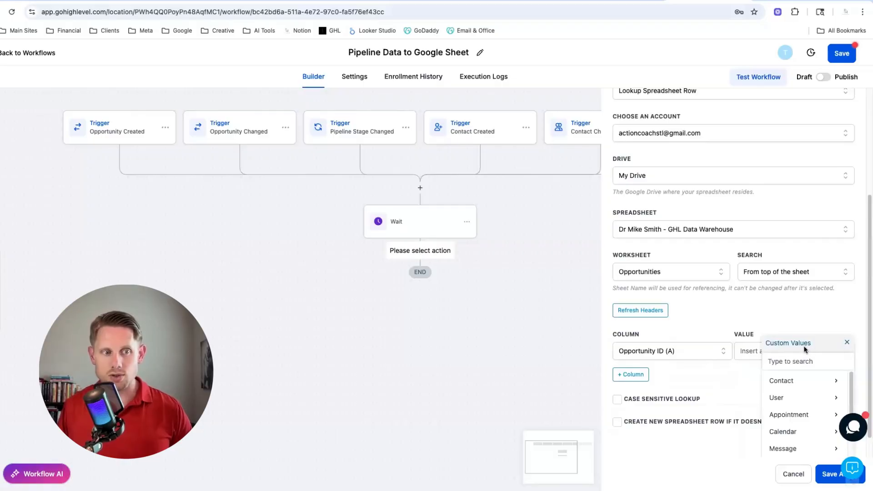
scroll(804, 349, down, 1)
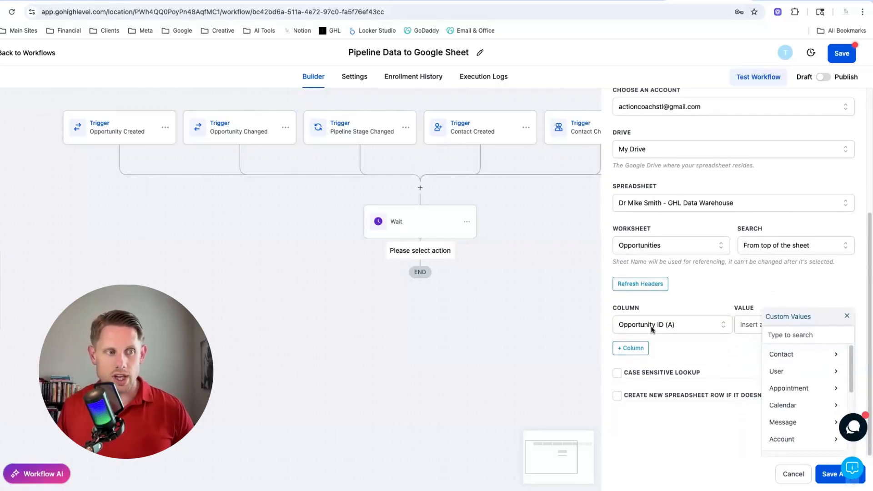
click(786, 337)
text(oppo)
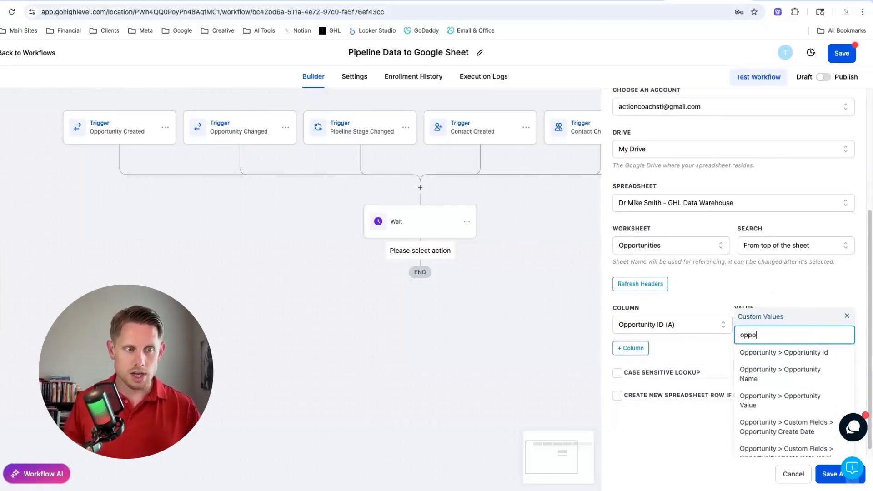
click(796, 357)
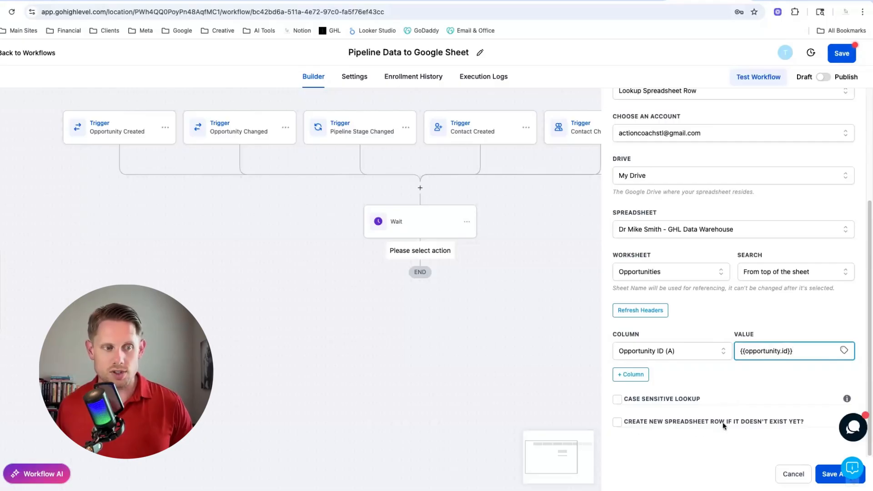
Step: Enable creating a new spreadsheet row if none exists yet, with Opportunity ID (A) as its starting column
click(618, 422)
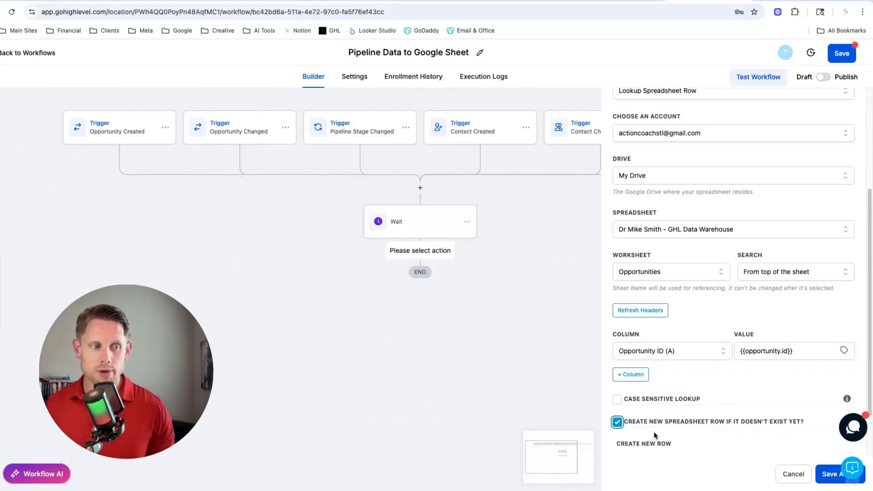
scroll(725, 428, down, 1)
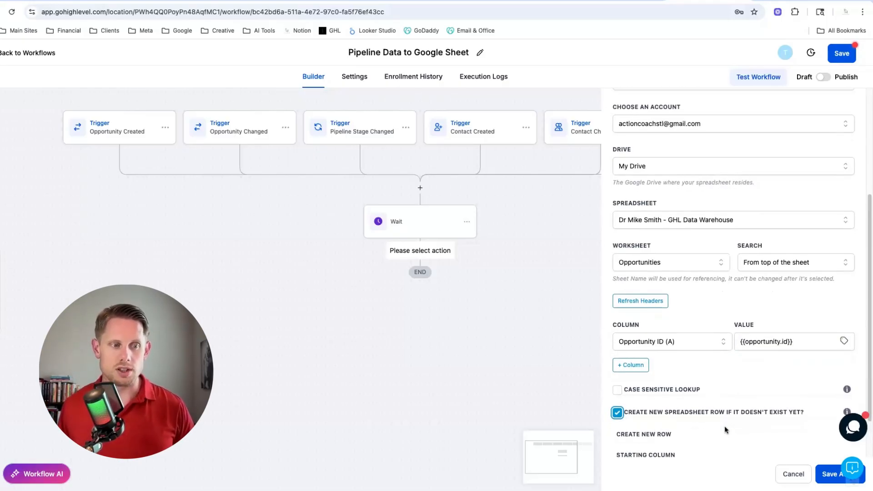
scroll(729, 422, down, 3)
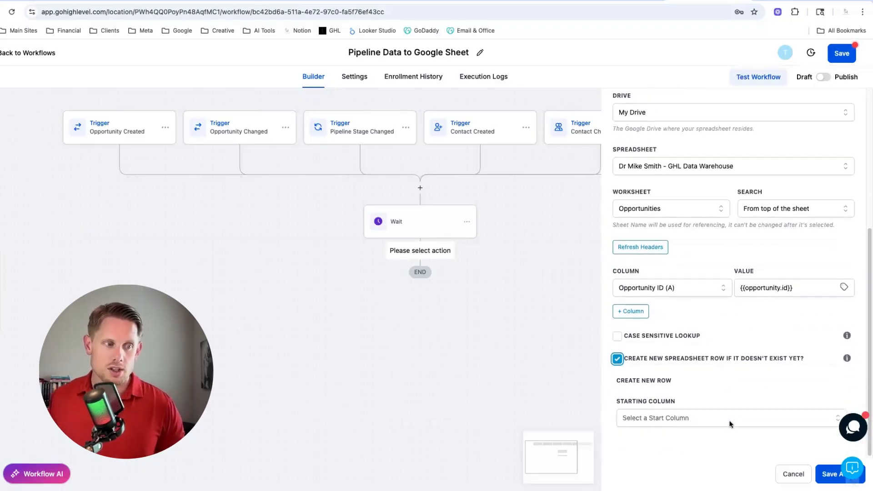
click(638, 418)
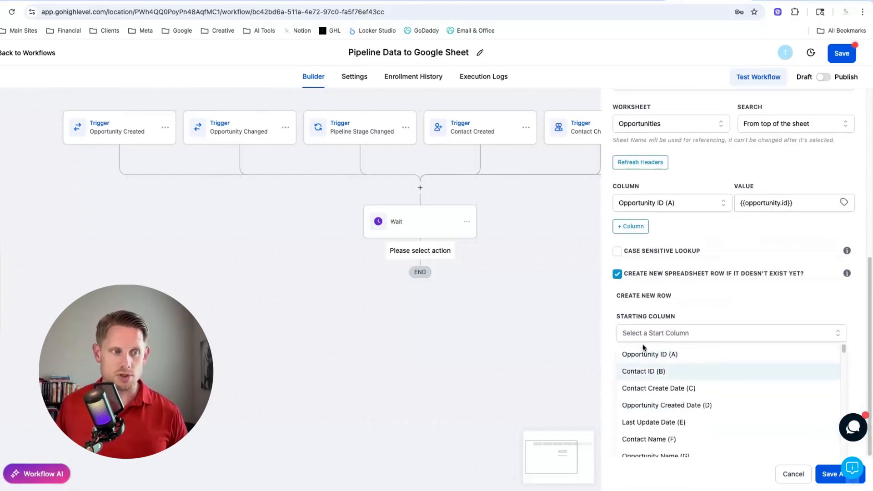
click(683, 355)
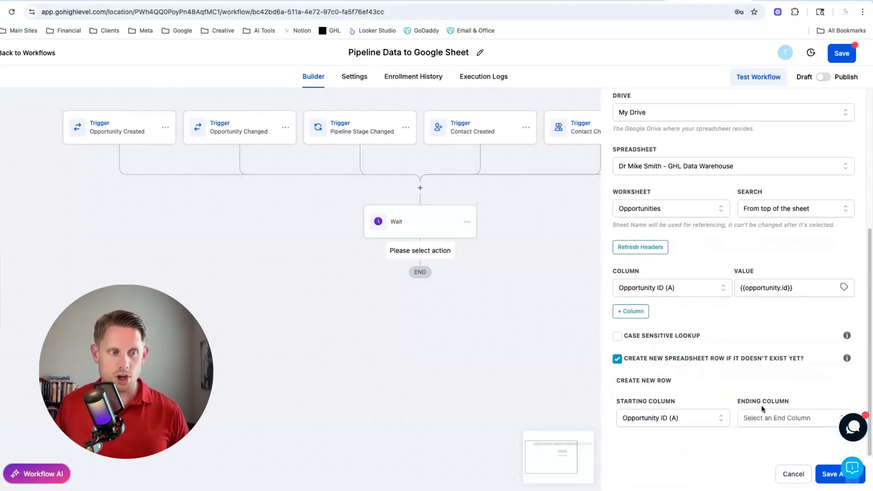
Step: Set the new row's ending column to Became a Strategic Partner Date (CV)
click(766, 421)
scroll(767, 420, down, 2)
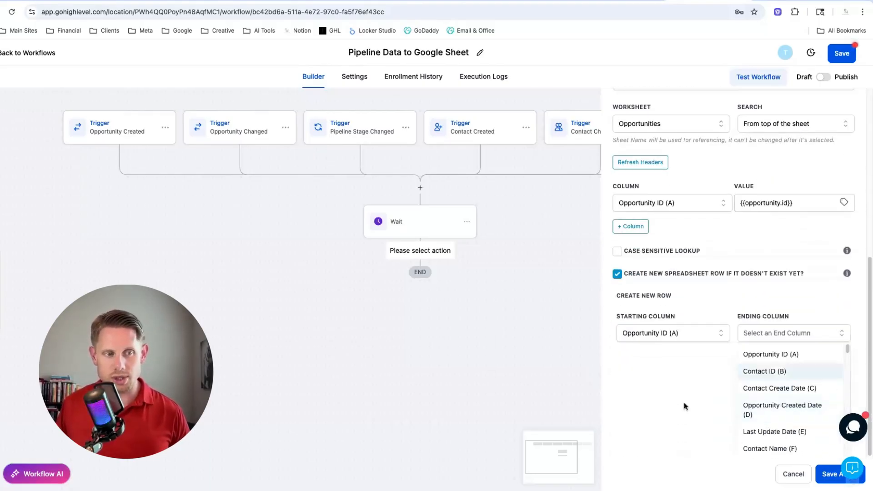
click(705, 407)
click(764, 417)
scroll(749, 396, down, 2)
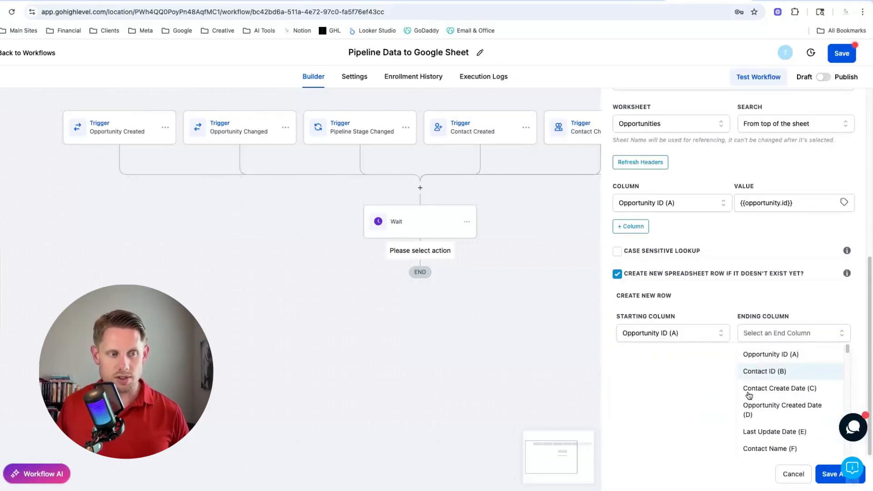
scroll(759, 406, down, 3)
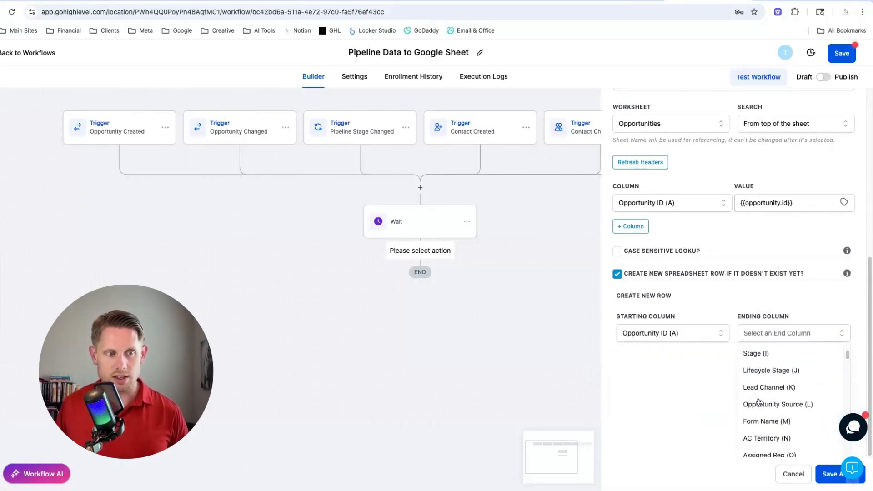
scroll(766, 405, down, 15)
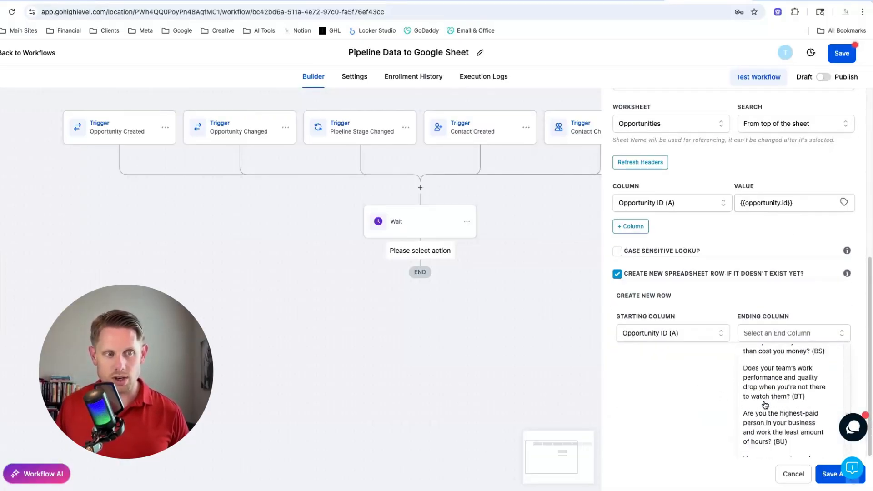
scroll(765, 405, down, 5)
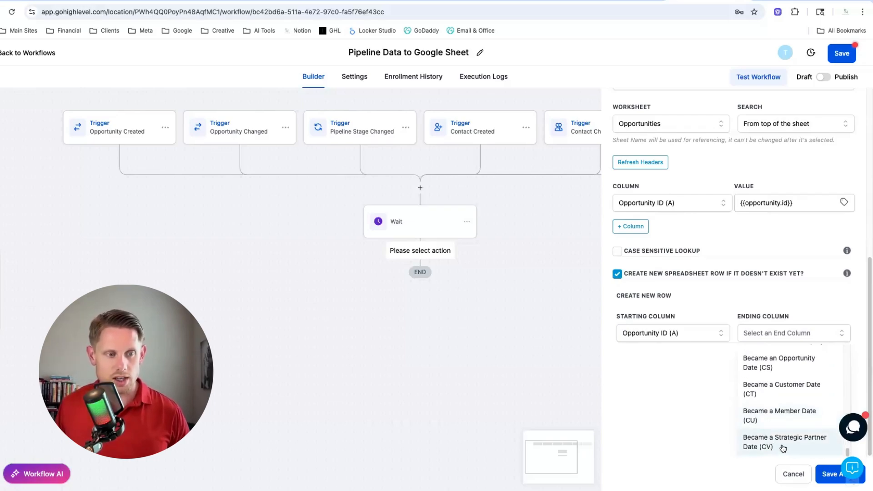
click(774, 445)
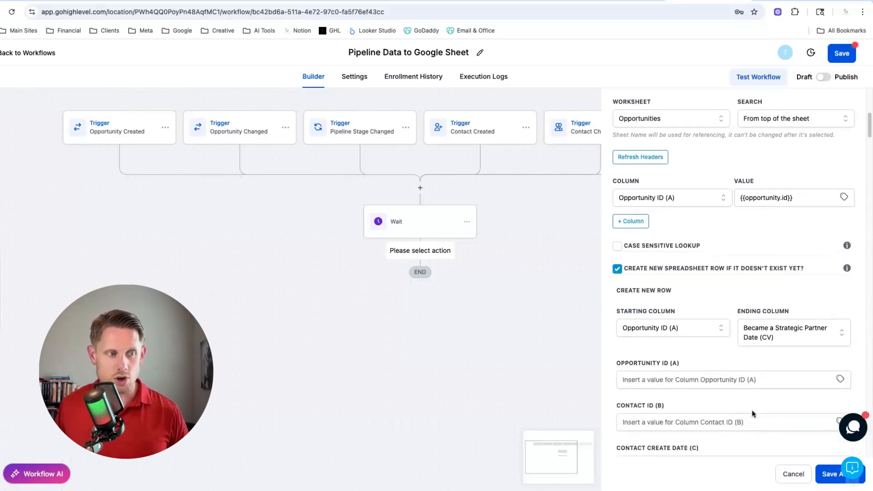
Step: Look through the new row's column value fields from Opportunity ID (A) onward
scroll(752, 411, down, 5)
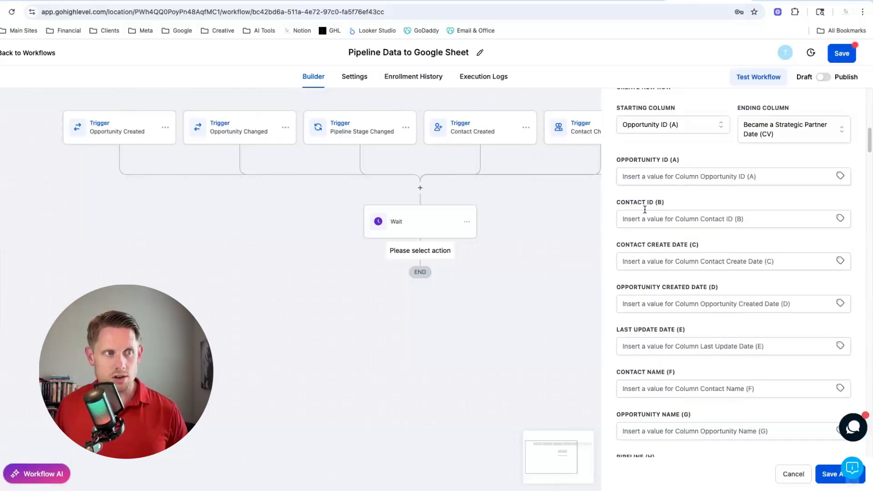
scroll(657, 249, down, 6)
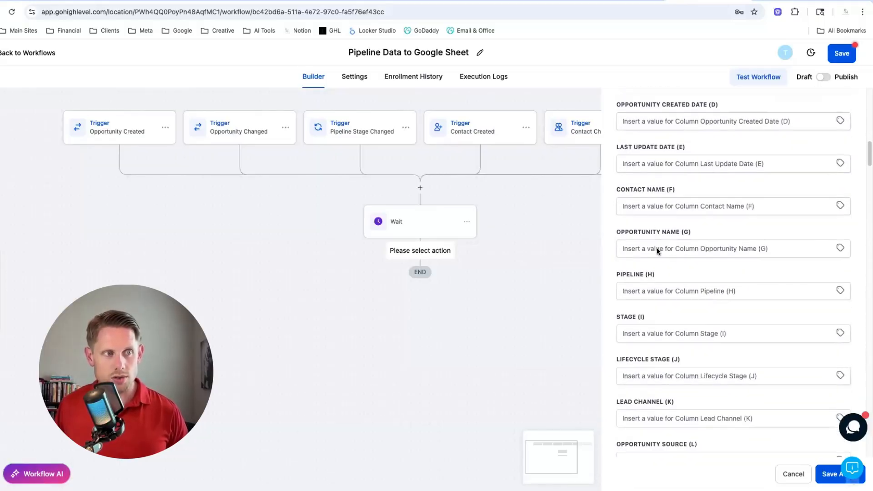
scroll(657, 249, down, 10)
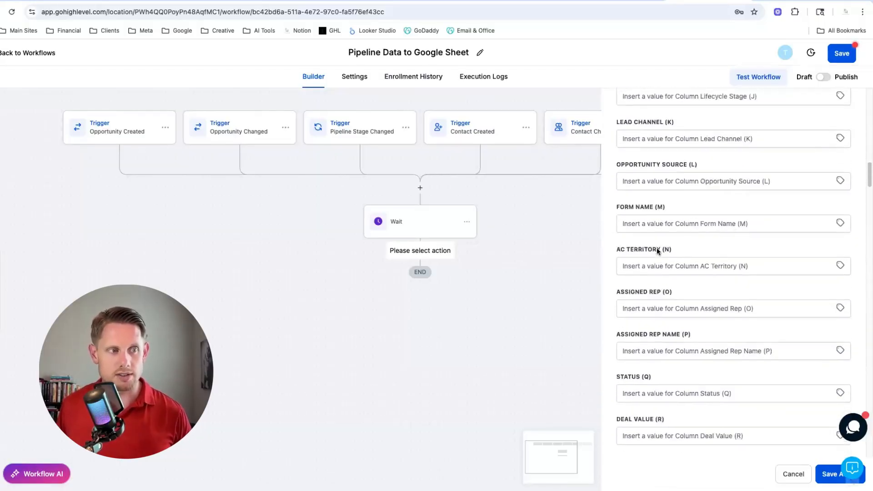
scroll(657, 249, down, 20)
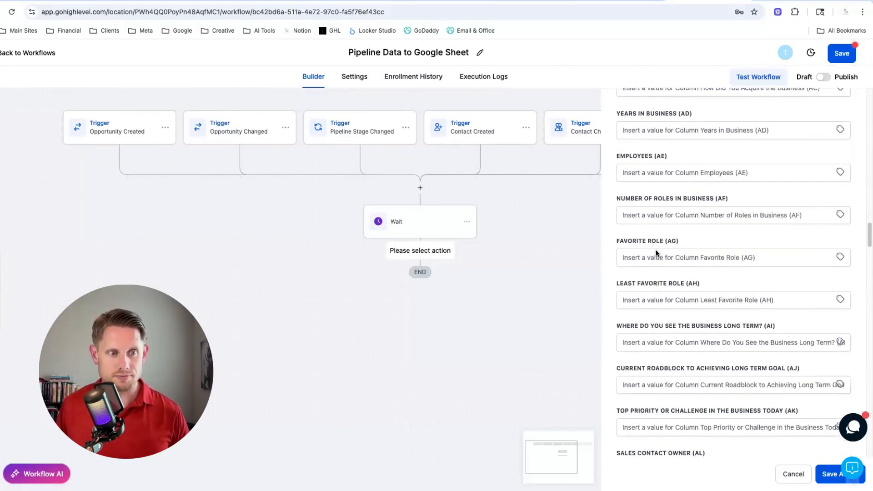
scroll(656, 253, down, 20)
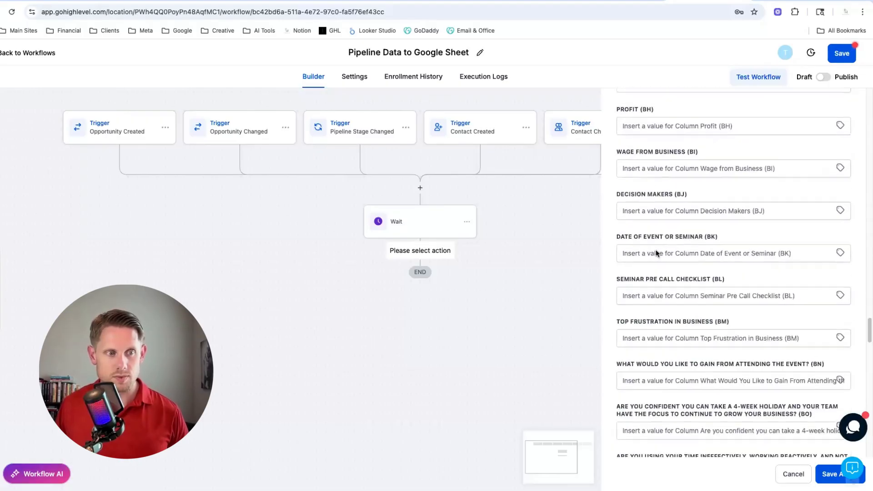
scroll(656, 254, up, 20)
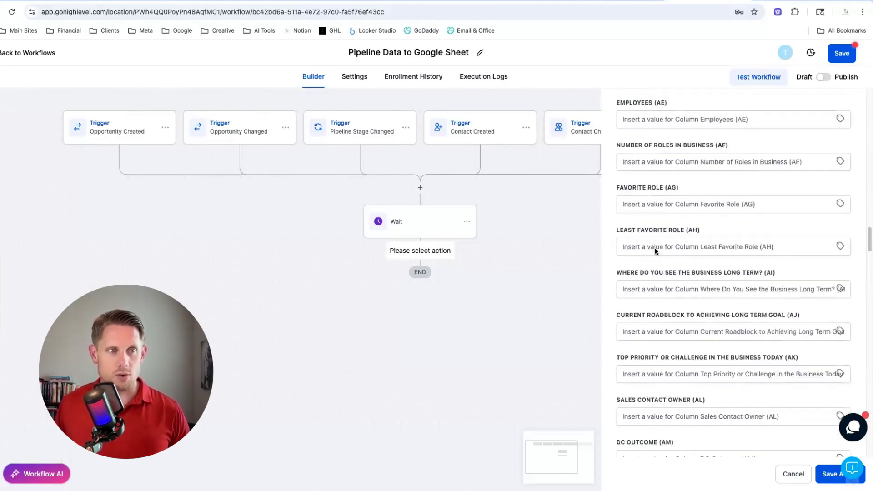
scroll(656, 250, down, 5)
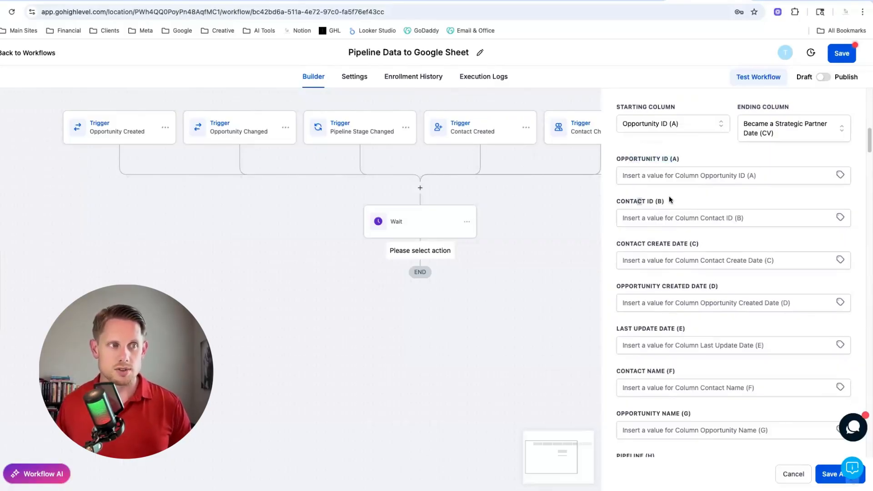
Step: Fill the new row's Opportunity ID (A) column with the Opportunity Id custom value, {{opportunity.id}}
click(640, 176)
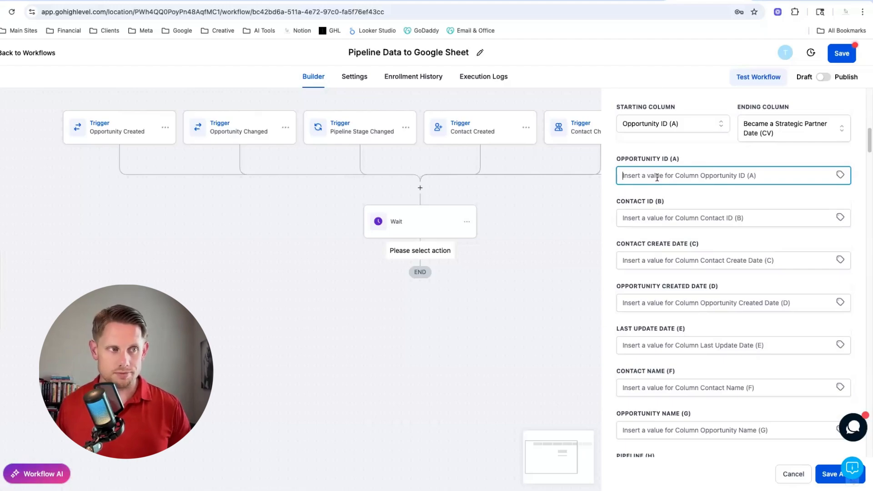
click(840, 177)
click(806, 180)
text(oppor)
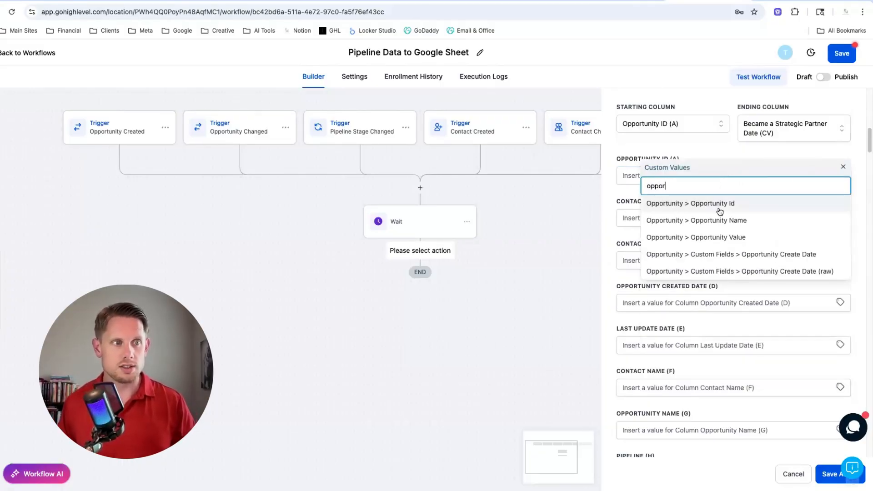
click(719, 205)
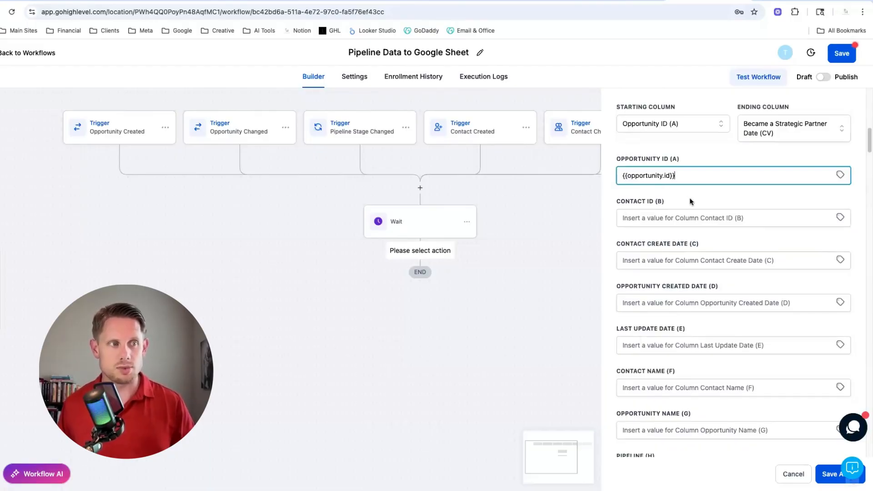
Step: Fill the new row's Contact ID (B) column with the contact's ID custom value, {{contact.id}}
scroll(700, 191, down, 1)
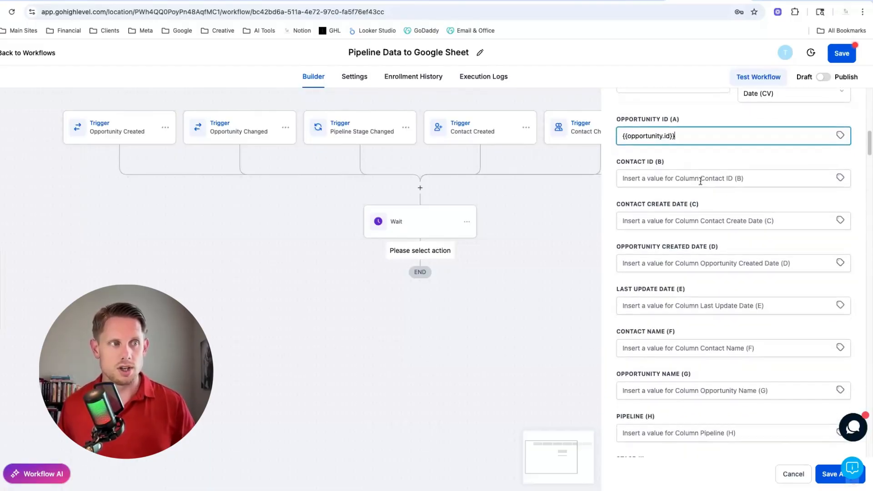
click(840, 178)
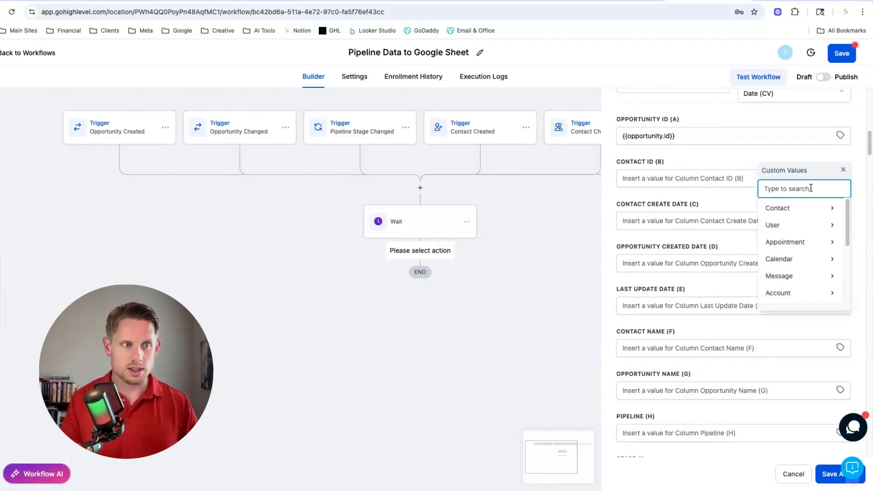
click(792, 210)
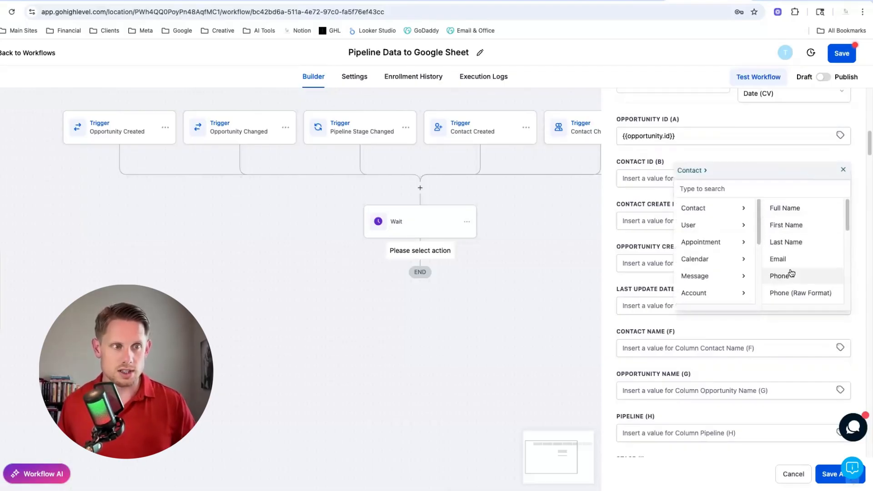
scroll(791, 273, down, 3)
scroll(792, 273, down, 2)
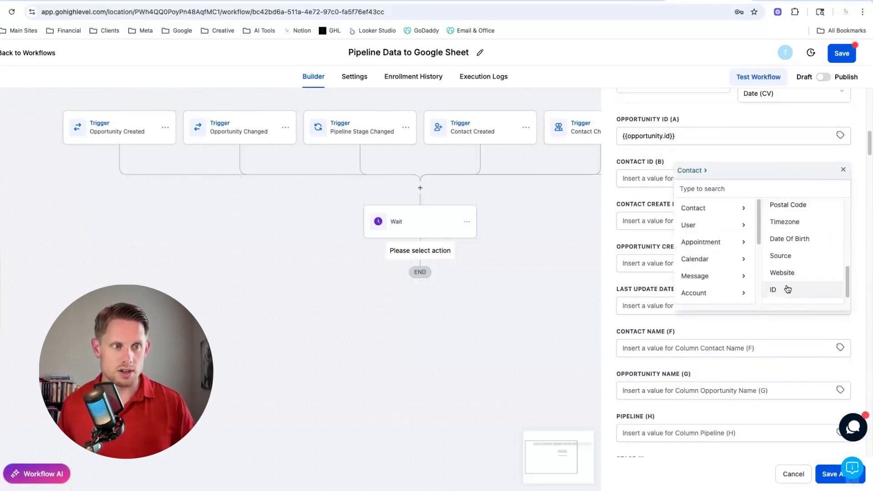
scroll(788, 290, down, 1)
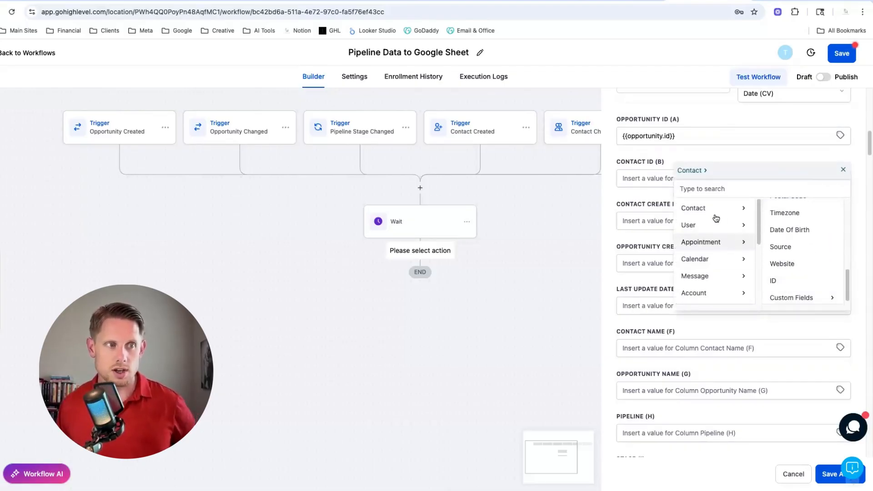
click(776, 282)
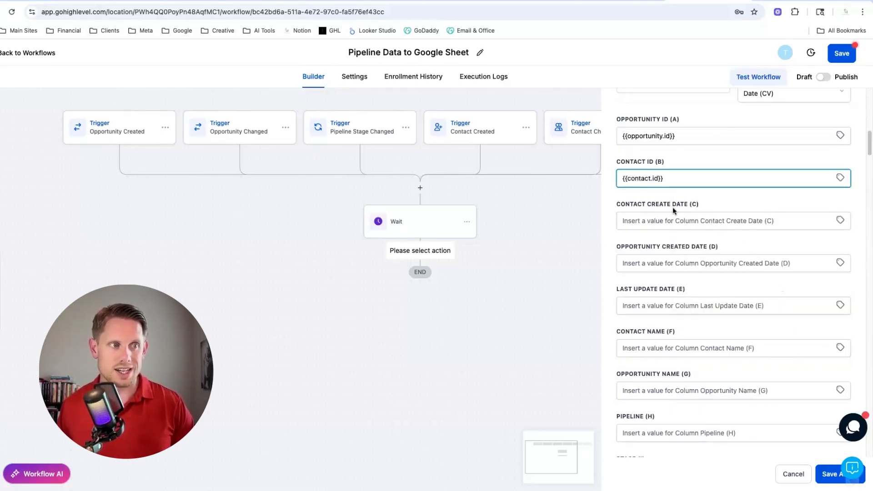
Step: Fill the Contact Create Date (C) column with the contact custom field Lead Create Date, {{contact.lead_create_date}}
click(840, 221)
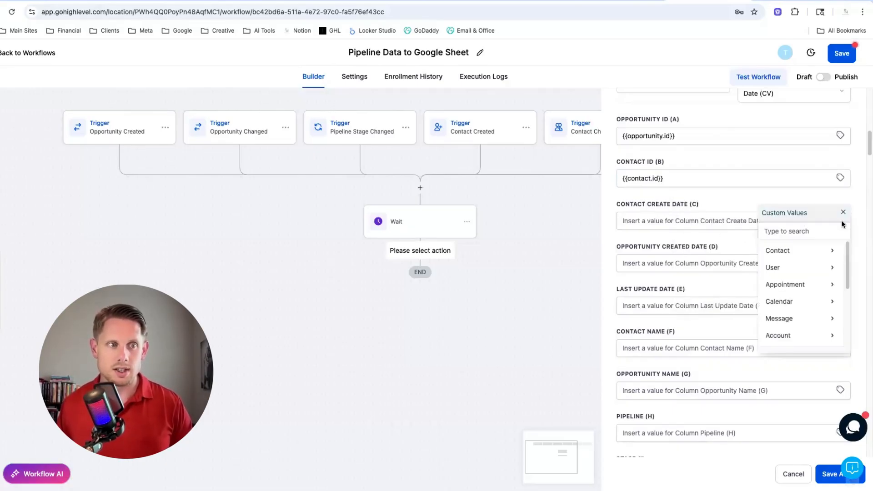
click(815, 231)
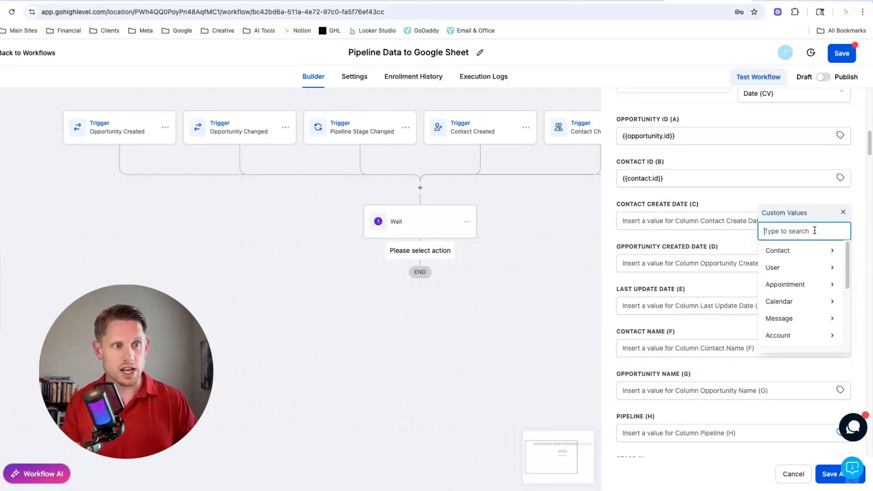
text(contac)
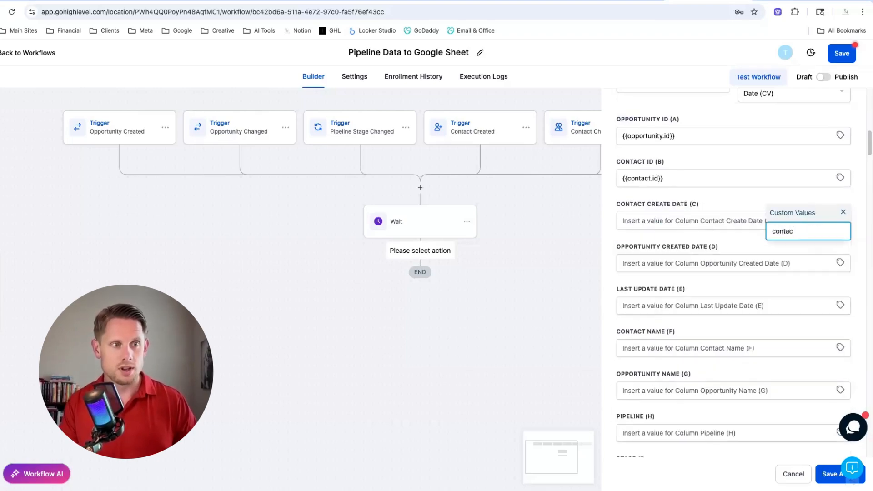
key(BackSpace)
key(BackSpace)
key(BackSpace)
key(BackSpace)
key(BackSpace)
key(BackSpace)
text(lea)
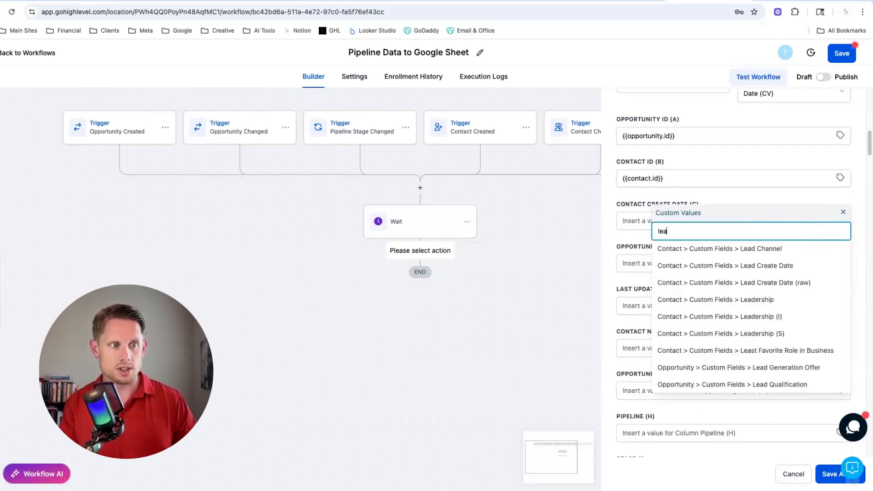
click(758, 267)
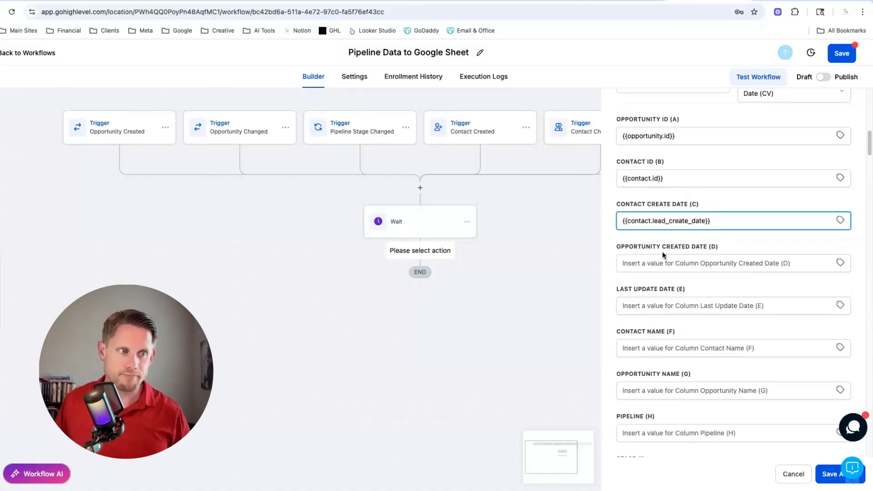
Step: Fill the Opportunity Created Date (D) column with the opportunity custom field Opportunity Create Date, {{opportunity.opportunity_create_date}}
click(840, 263)
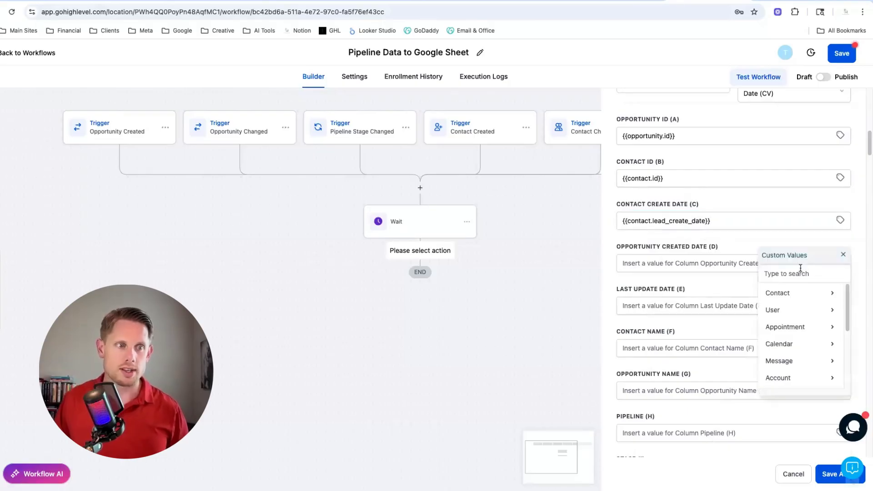
text(oppor)
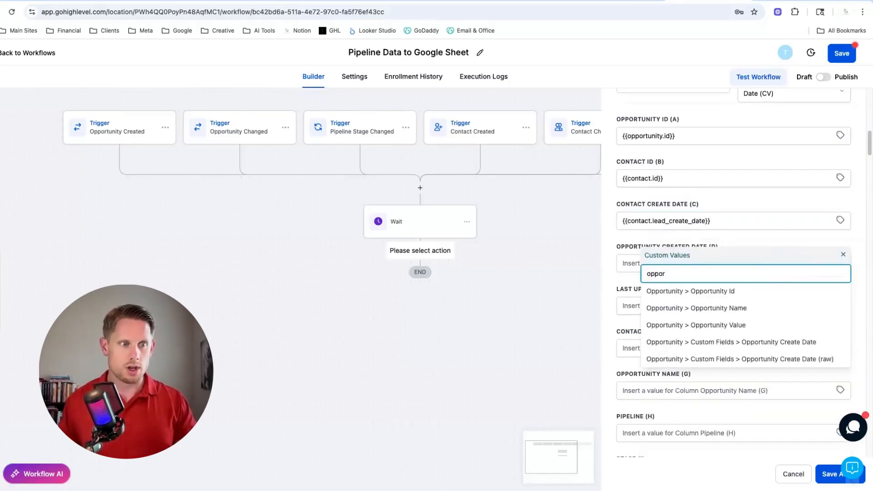
click(772, 342)
scroll(686, 299, down, 1)
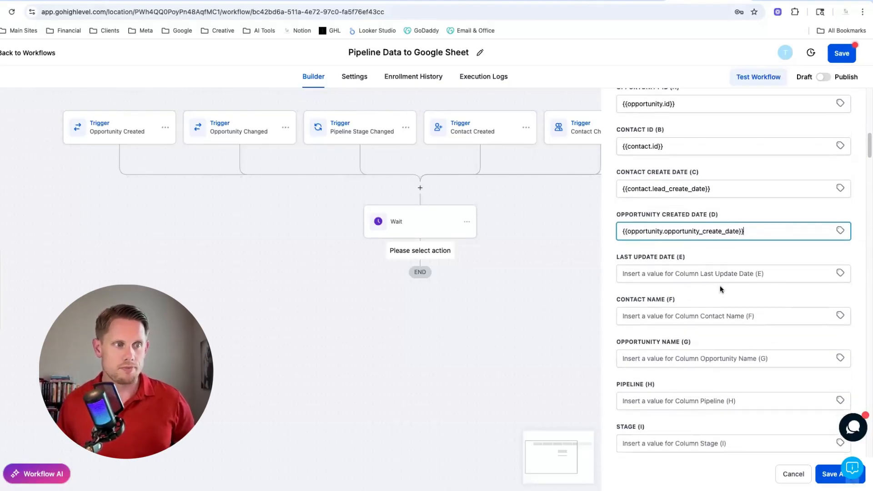
Step: Fill the Last Update Date (E) column with the Right Now value Date (Month/Day/Year), {{right_now.middle_endian_date}}
click(840, 274)
scroll(816, 332, down, 2)
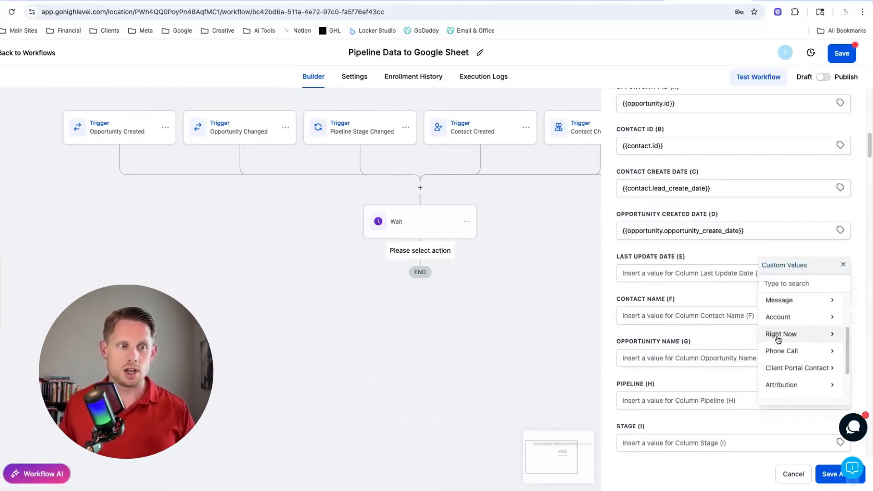
click(796, 335)
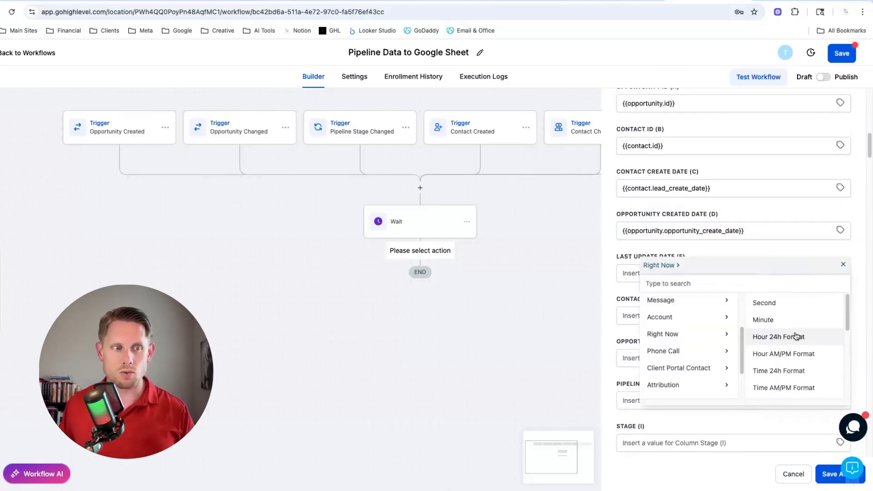
scroll(803, 340, down, 2)
scroll(803, 344, down, 3)
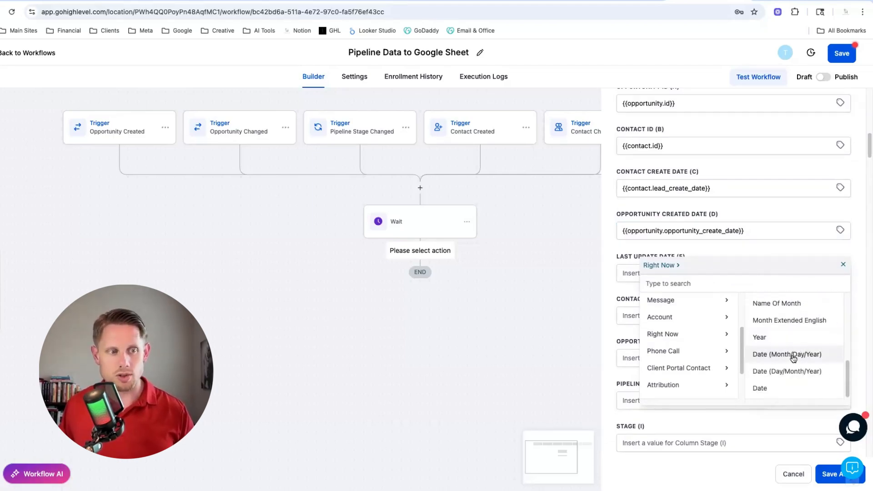
click(799, 357)
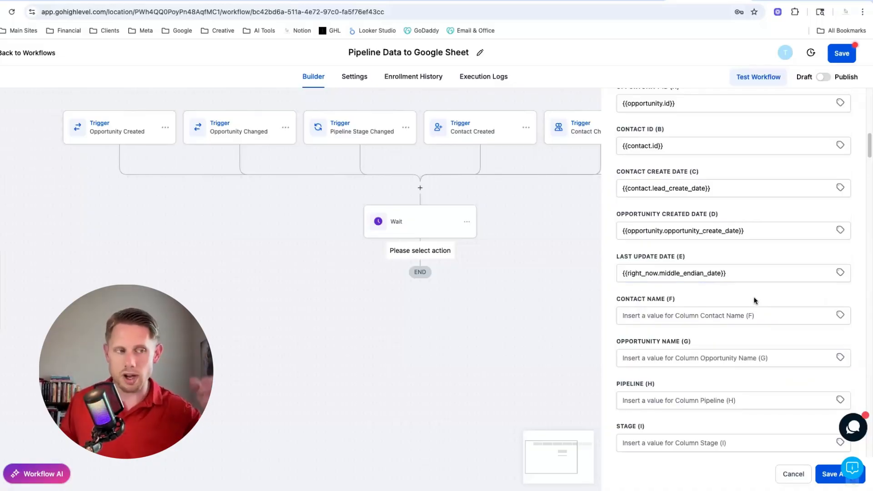
Step: Fill the Contact Name (F) column with the contact's Full Name custom value, {{contact.name}}
scroll(766, 301, down, 2)
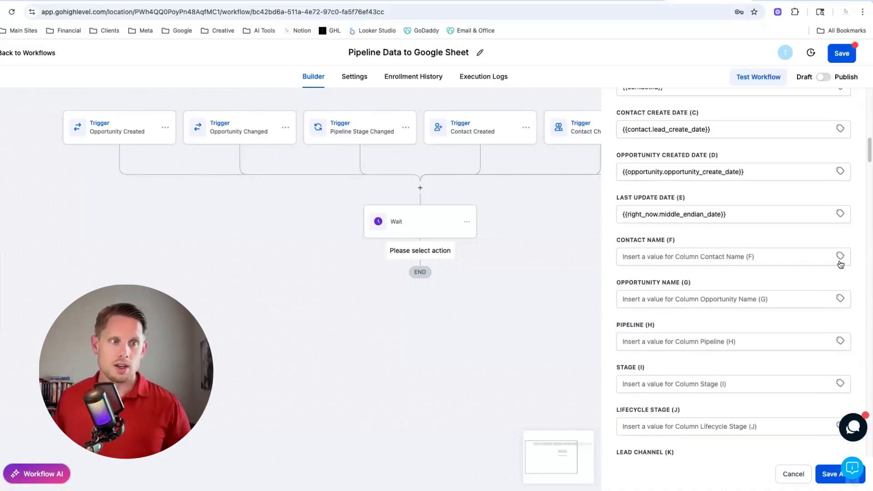
click(841, 257)
click(795, 287)
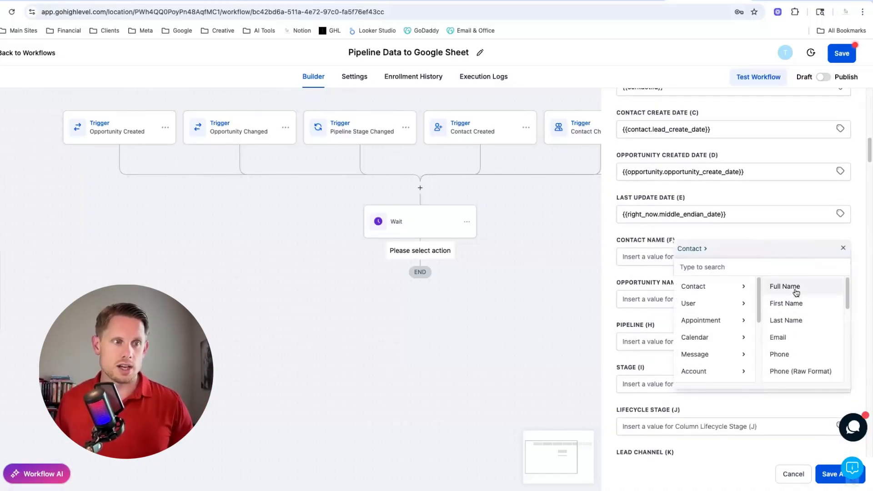
click(794, 289)
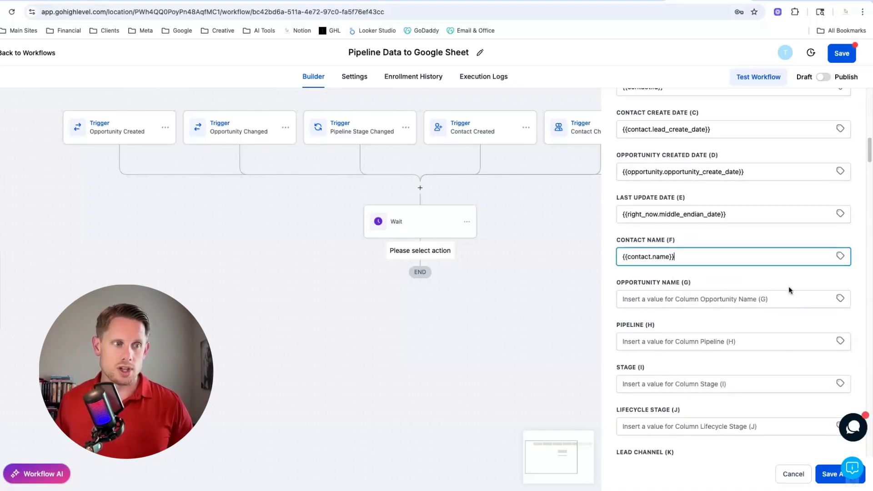
Step: Fill the Opportunity Name (G) column with the Opportunity Name custom value, {{opportunity.name}}
click(840, 299)
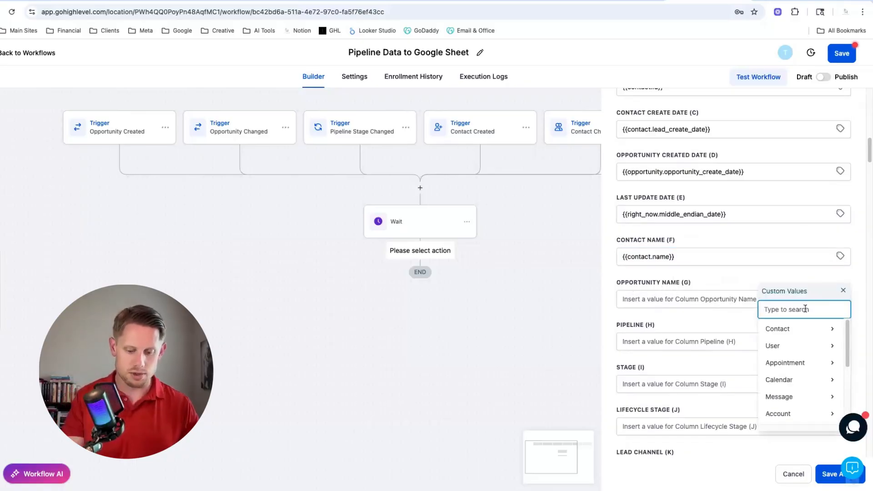
text(oppo)
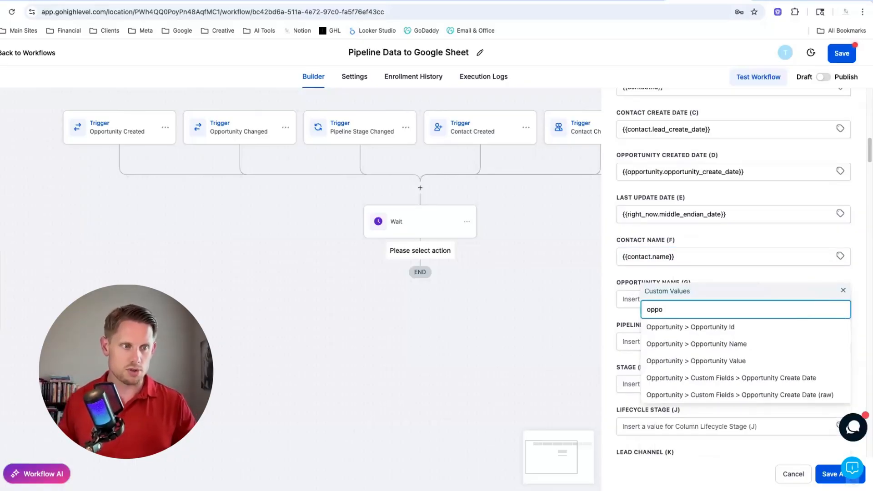
click(739, 343)
Step: Fill the Pipeline (H) column with the opportunity's pipeline name custom value, {{opportunity.pipeline_name}}
scroll(744, 337, down, 3)
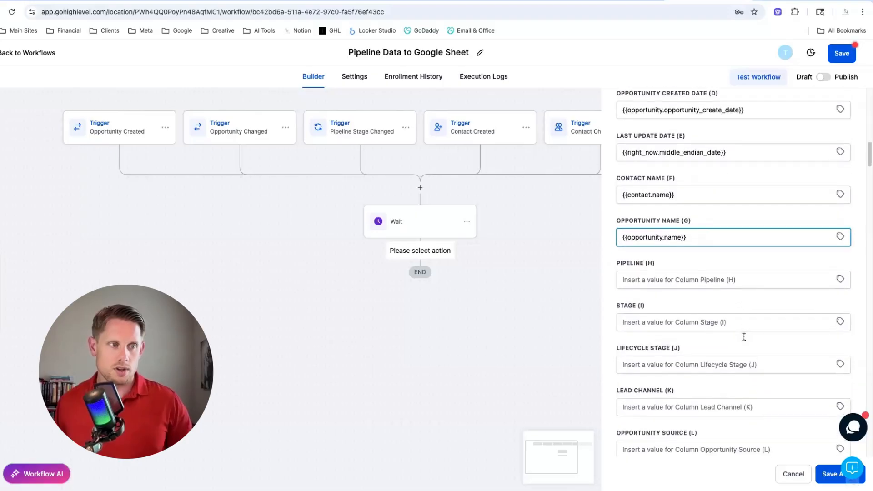
click(840, 228)
click(814, 245)
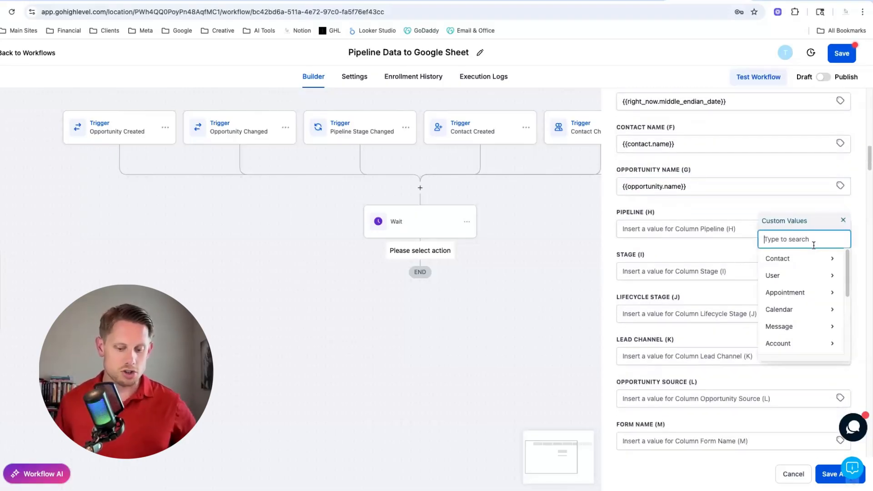
text(p)
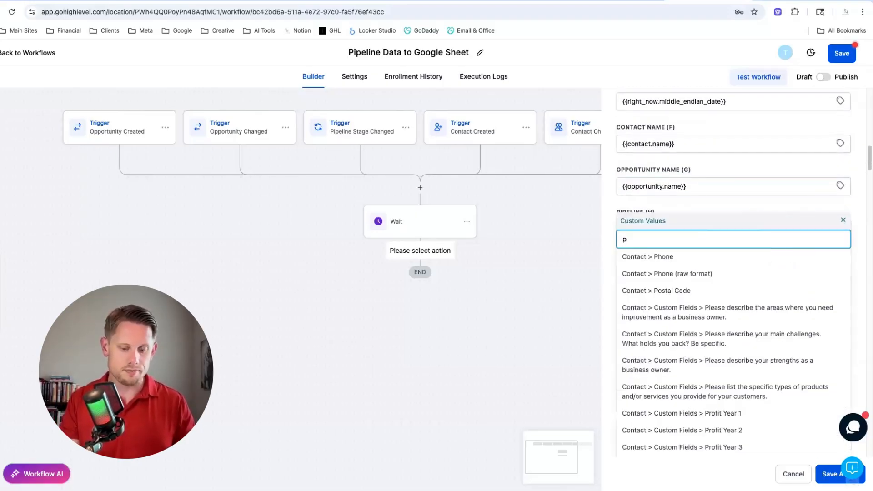
text(ipel)
click(823, 257)
Step: Fill the Stage (I) column with the opportunity's Stage Name custom value, {{opportunity.stage_name}}
scroll(839, 201, down, 3)
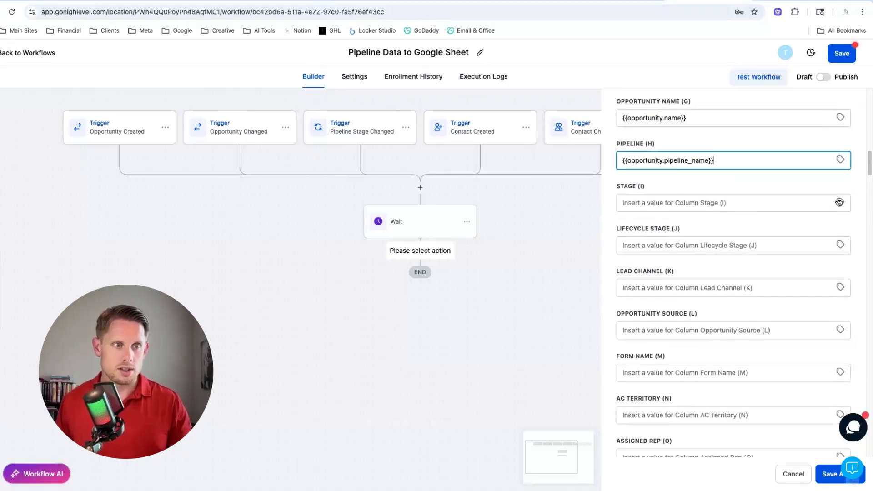
click(840, 202)
click(794, 213)
text(stage)
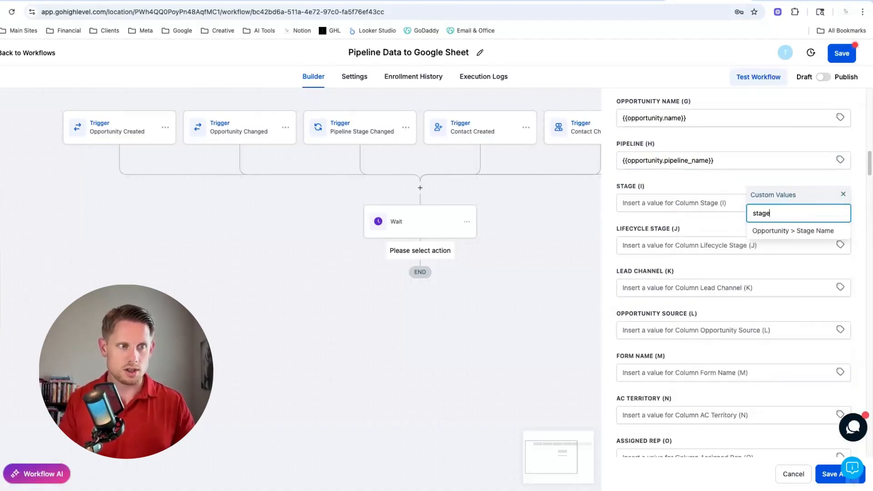
click(796, 228)
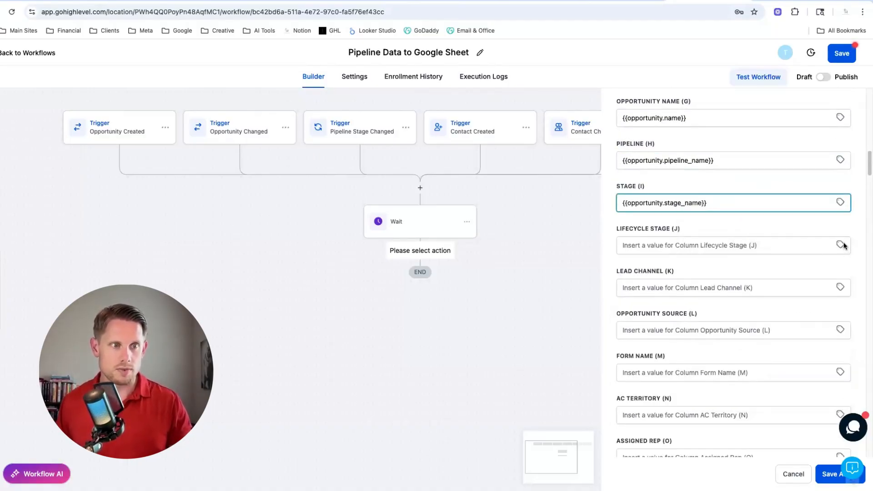
Step: Fill the Lifecycle Stage (J) column with the contact custom field Lifecycle Stage, {{contact.lifecycle_stage}}
click(840, 244)
click(804, 257)
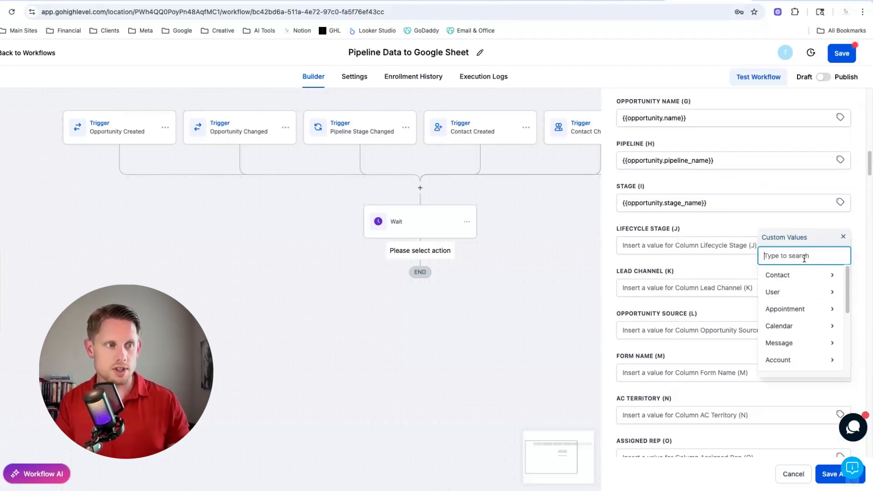
text(life)
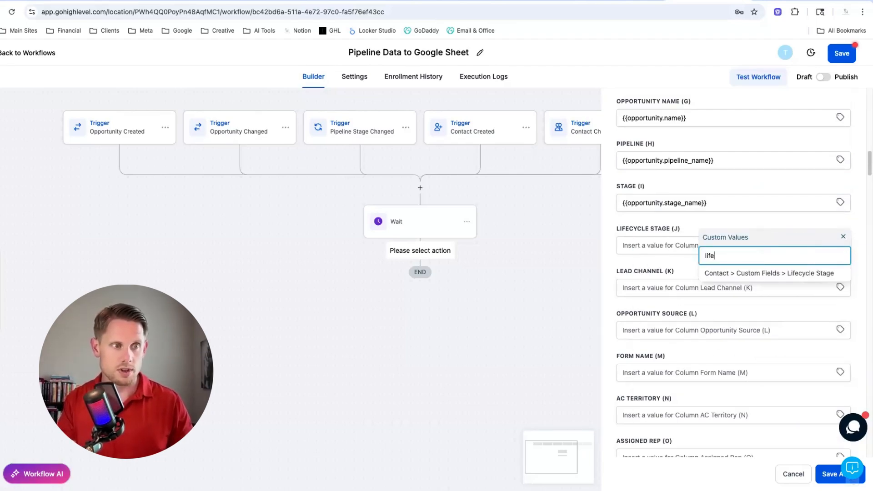
click(794, 273)
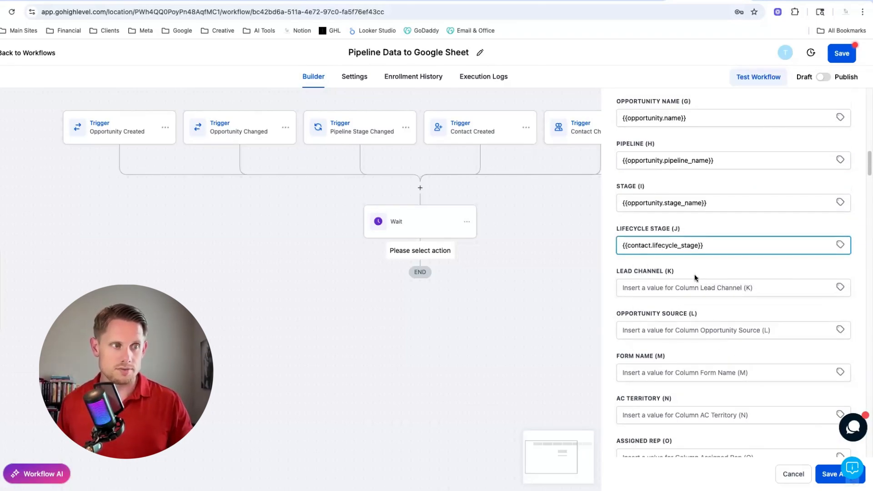
Step: Fill the Lead Channel (K) column with the contact custom field Lead Channel, {{contact.lead_source}}
scroll(795, 225, down, 2)
click(839, 211)
click(799, 221)
text(lead cah)
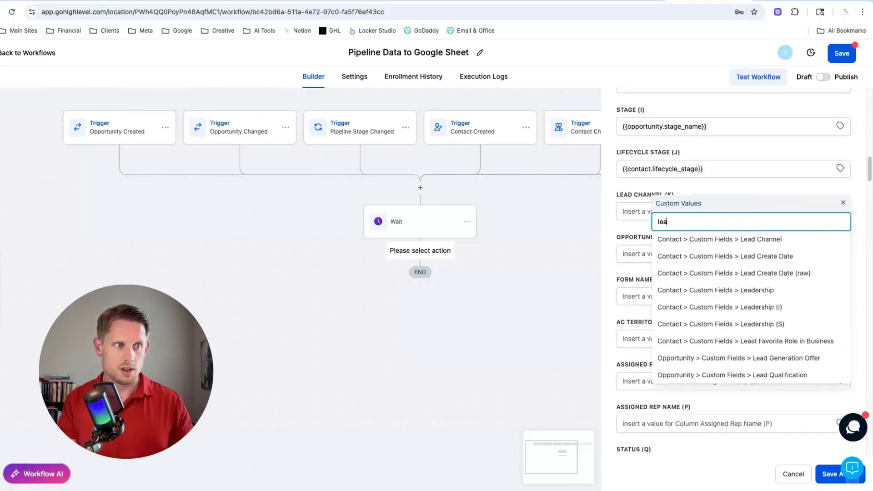
key(BackSpace)
key(BackSpace)
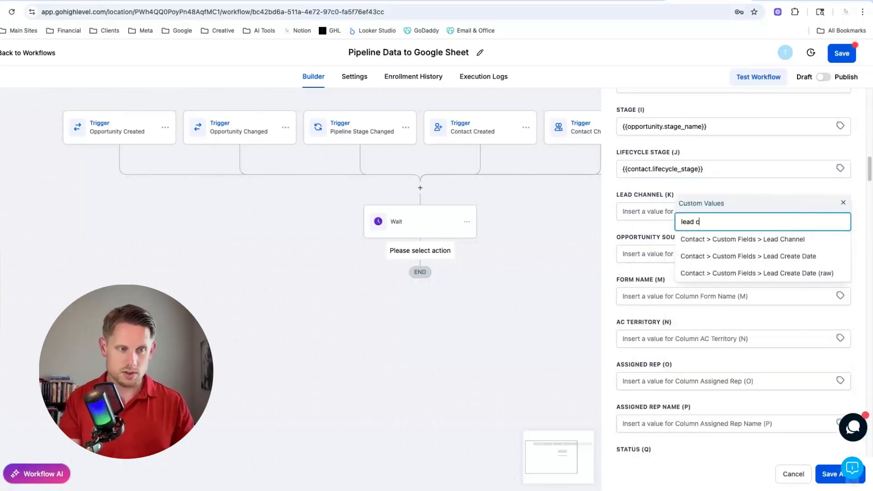
text(h)
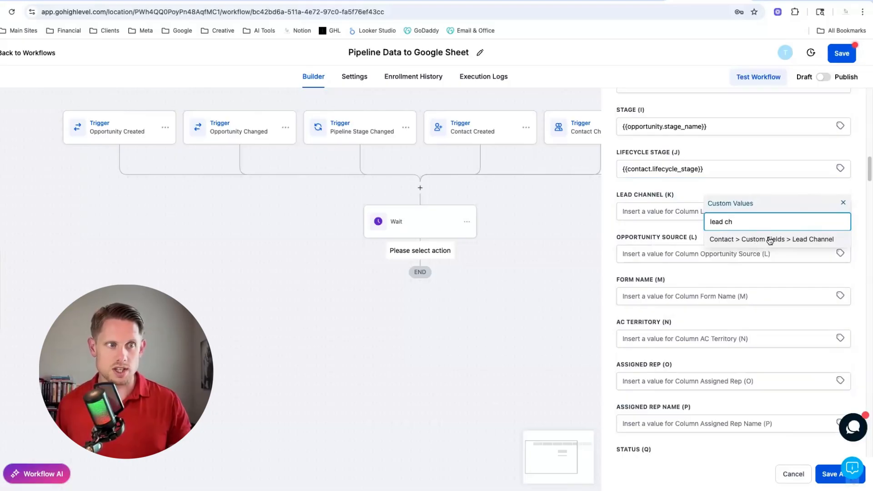
click(802, 239)
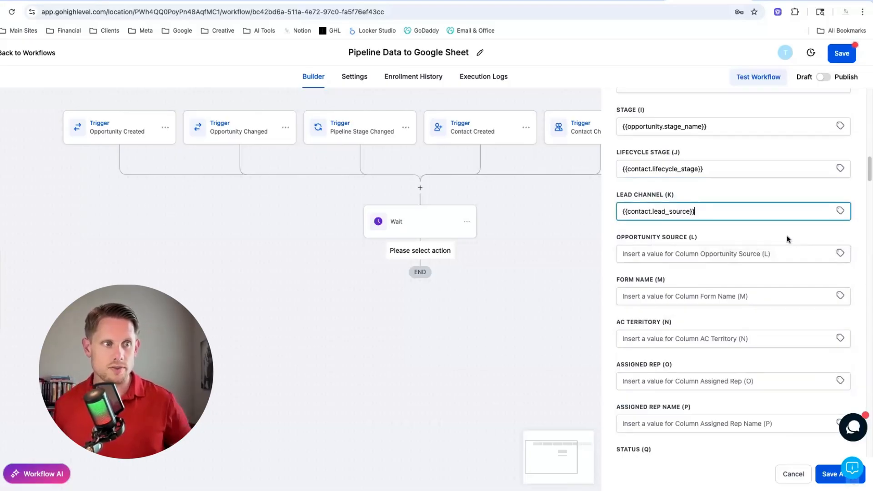
Step: Fill the Opportunity Source (L) column with the opportunity's Source custom value, {{opportunity.source}}
scroll(677, 236, down, 1)
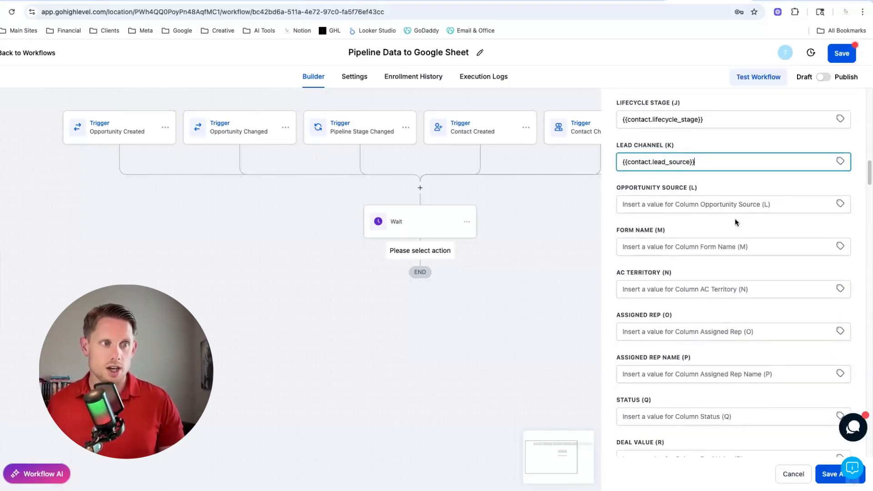
click(840, 206)
text(oppo)
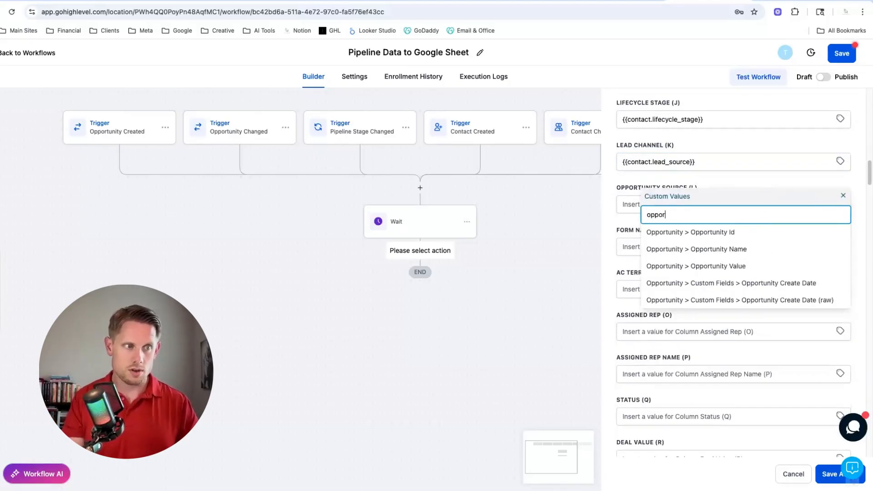
text(r)
key(BackSpace)
key(BackSpace)
key(BackSpace)
key(BackSpace)
key(BackSpace)
text(sour)
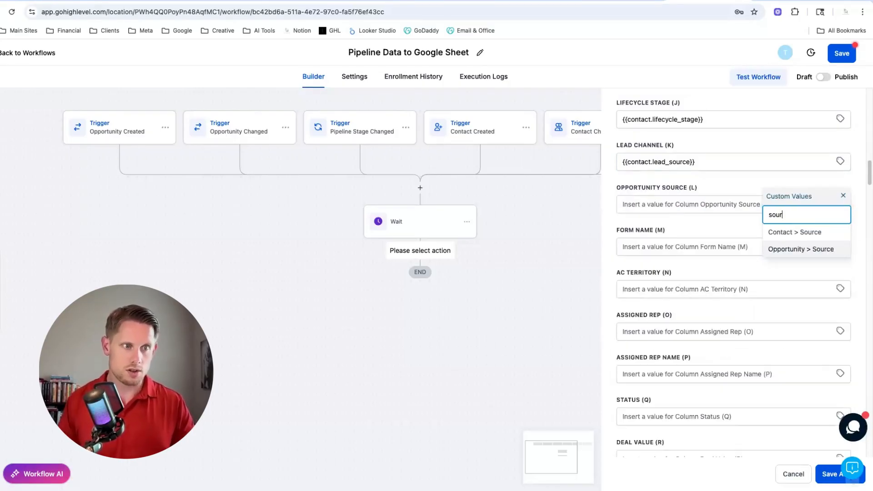
click(817, 249)
Step: Look through the unfilled columns after Opportunity Source (L), checking the custom value choices for Primary Pain Point (Y)
scroll(721, 255, down, 2)
scroll(705, 150, down, 4)
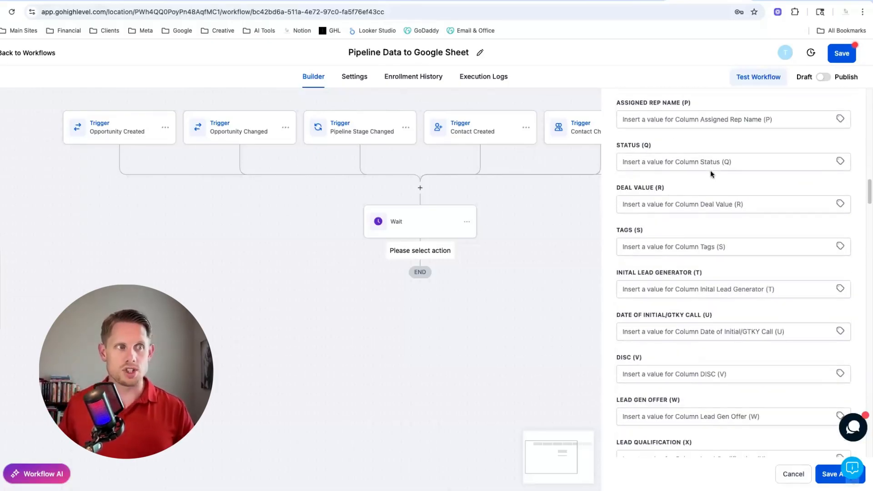
scroll(700, 201, down, 5)
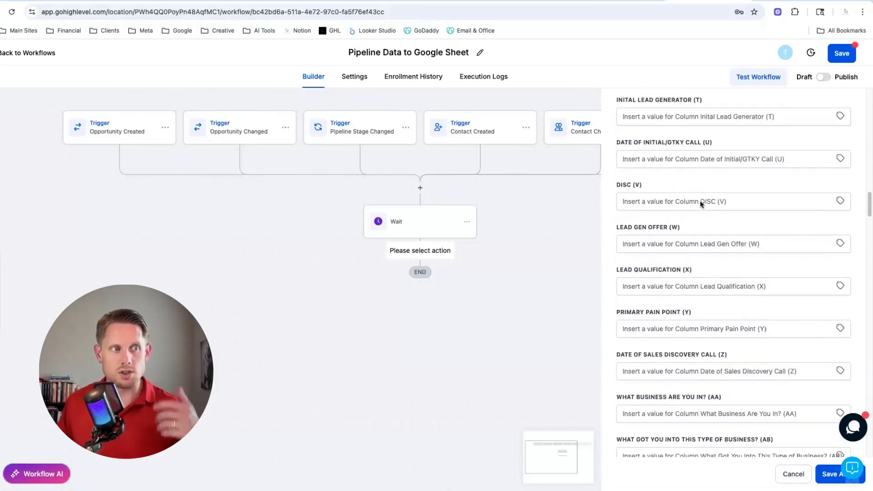
scroll(700, 204, down, 2)
scroll(700, 203, down, 1)
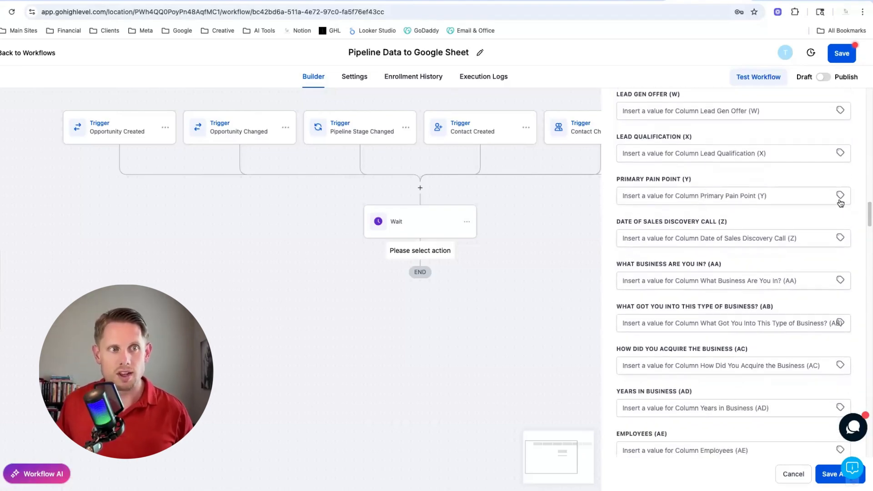
click(841, 196)
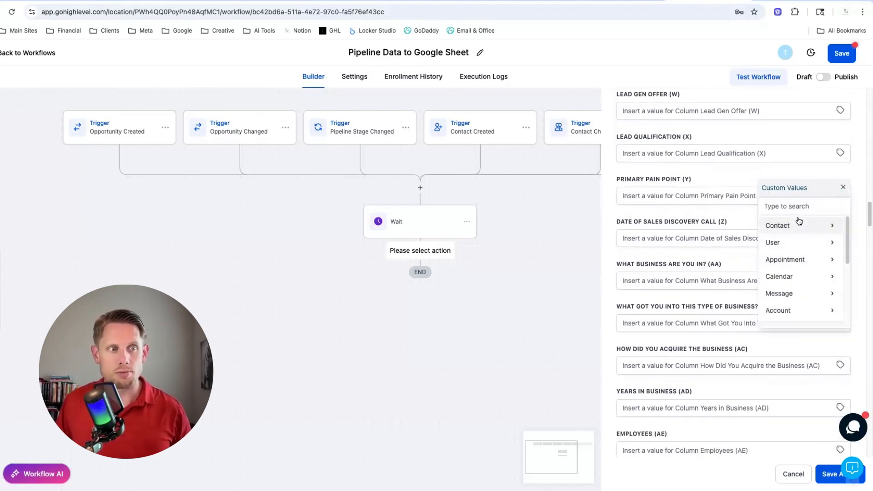
click(844, 189)
scroll(842, 247, down, 2)
scroll(771, 254, down, 9)
scroll(772, 256, down, 4)
scroll(754, 251, down, 2)
scroll(755, 252, up, 20)
scroll(756, 250, up, 20)
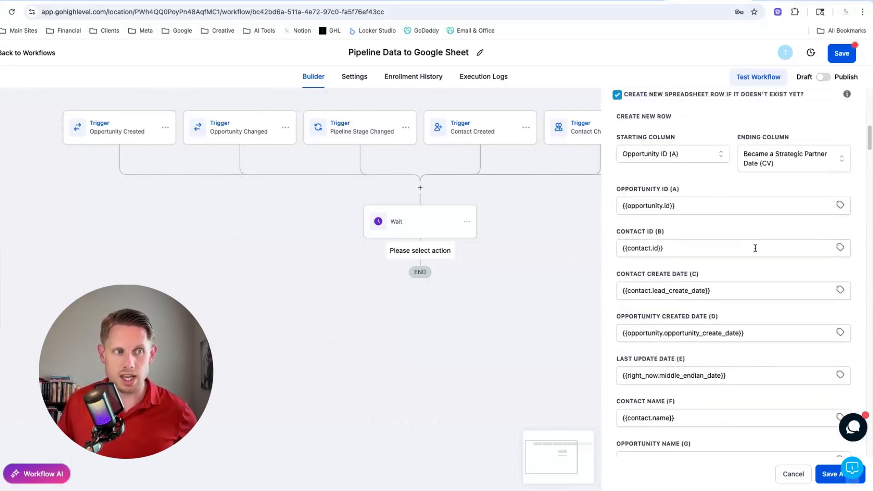
Step: Review the filled and still empty column mappings of the new row, and open the custom value choices for Opportunity Name (G)
scroll(756, 250, down, 4)
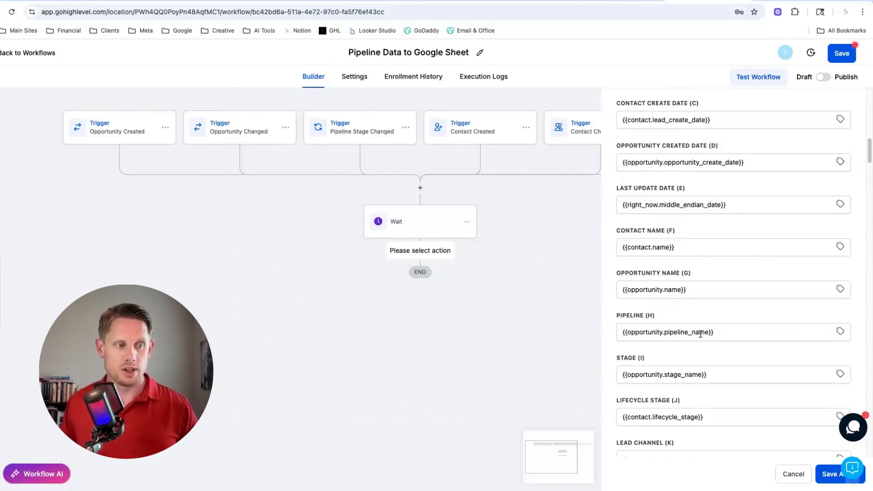
scroll(700, 335, down, 3)
scroll(685, 367, down, 1)
scroll(740, 363, down, 12)
scroll(741, 358, down, 15)
scroll(741, 359, down, 18)
scroll(754, 390, down, 6)
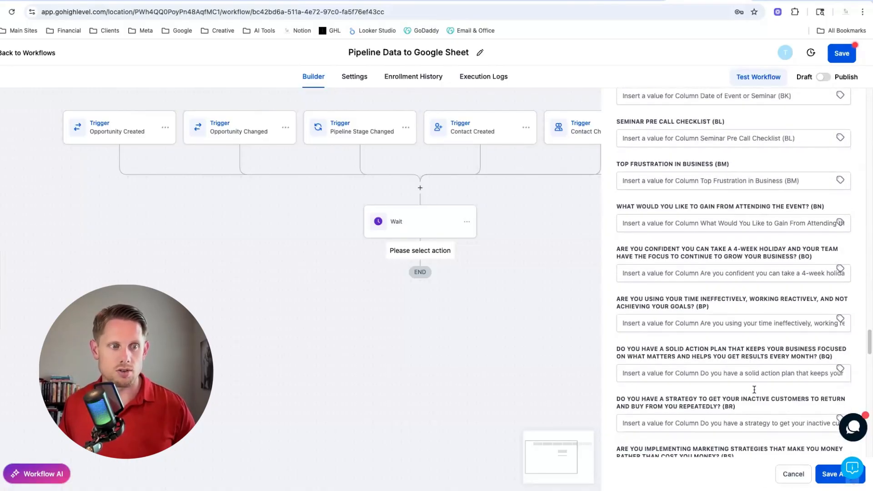
scroll(755, 389, up, 20)
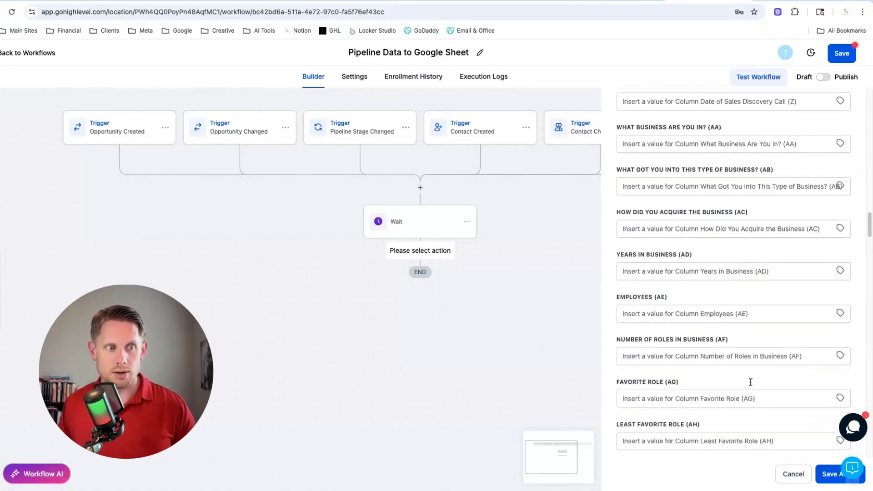
scroll(750, 382, up, 10)
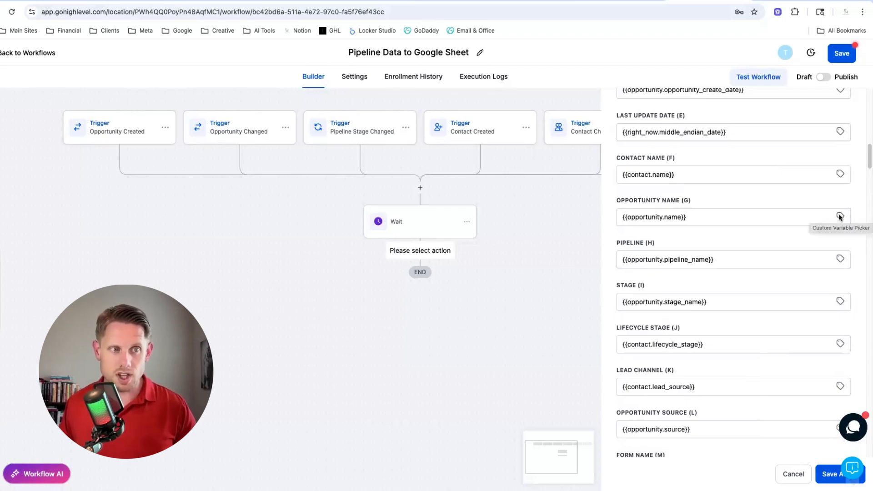
click(840, 217)
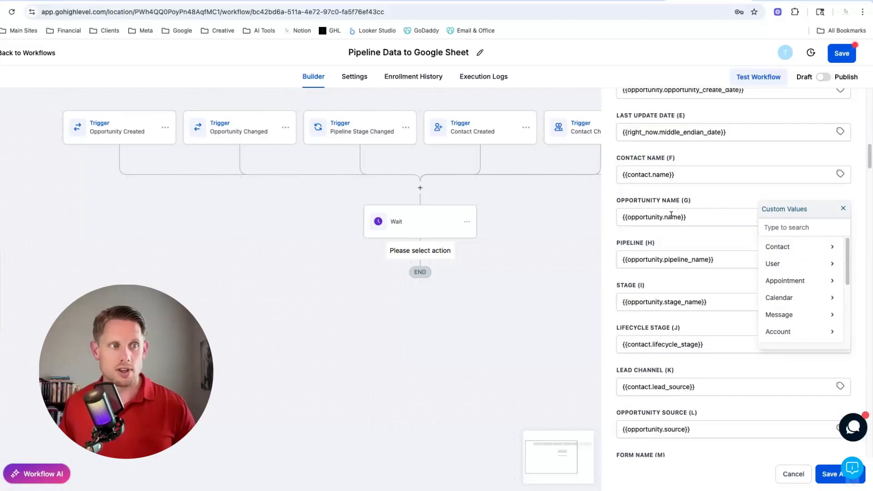
Step: Close the custom value list, then save the spreadsheet lookup action and the workflow
click(843, 210)
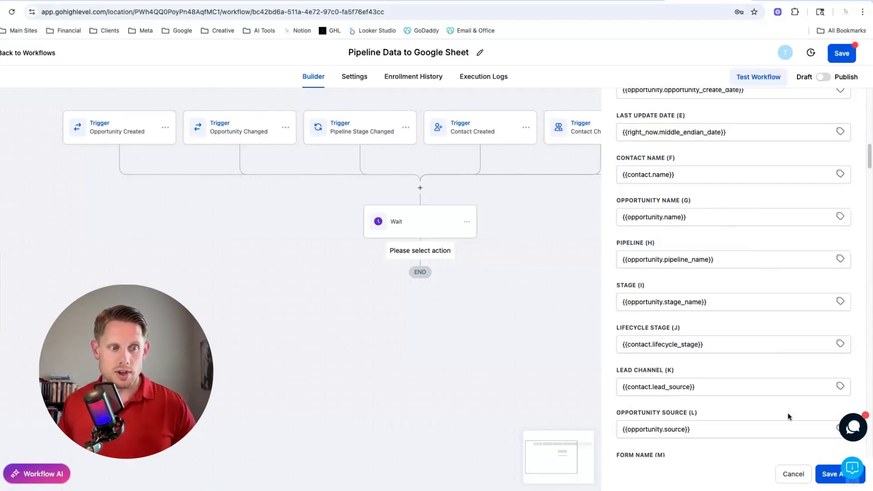
click(826, 475)
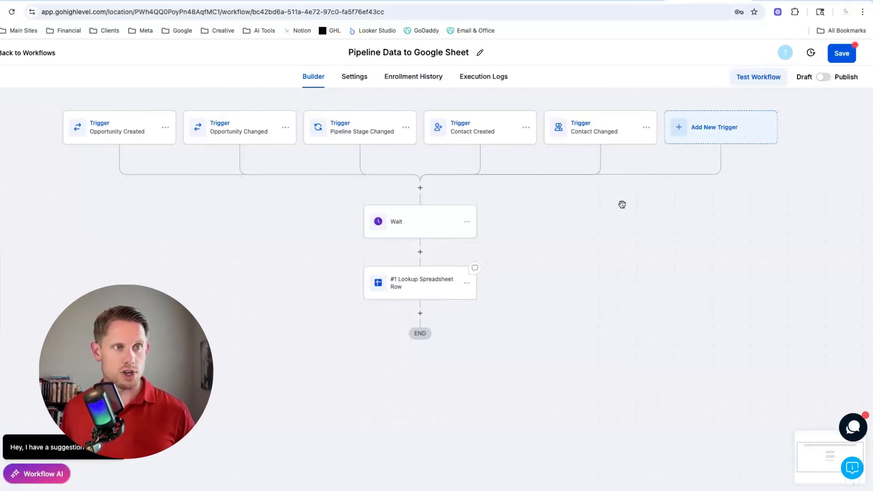
click(843, 54)
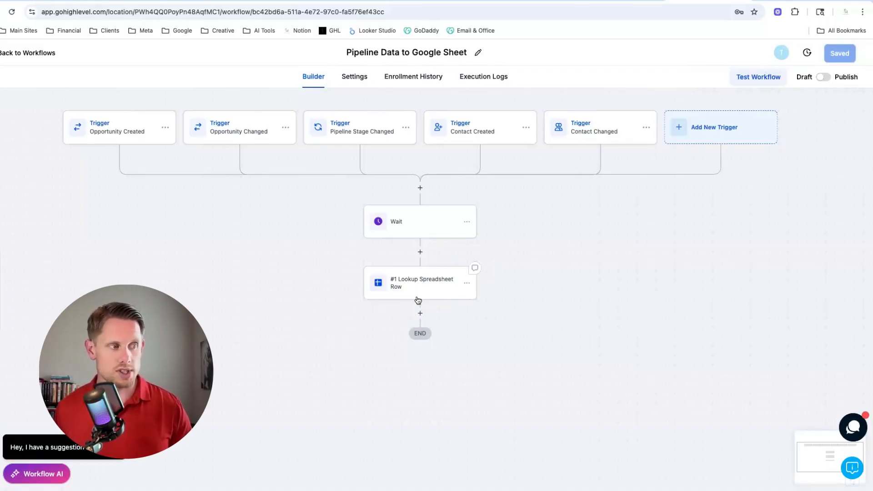
Step: Add a Google Sheets action after the #1 Lookup Spreadsheet Row step and set it to Update Spreadsheet Row using Lookup
click(420, 315)
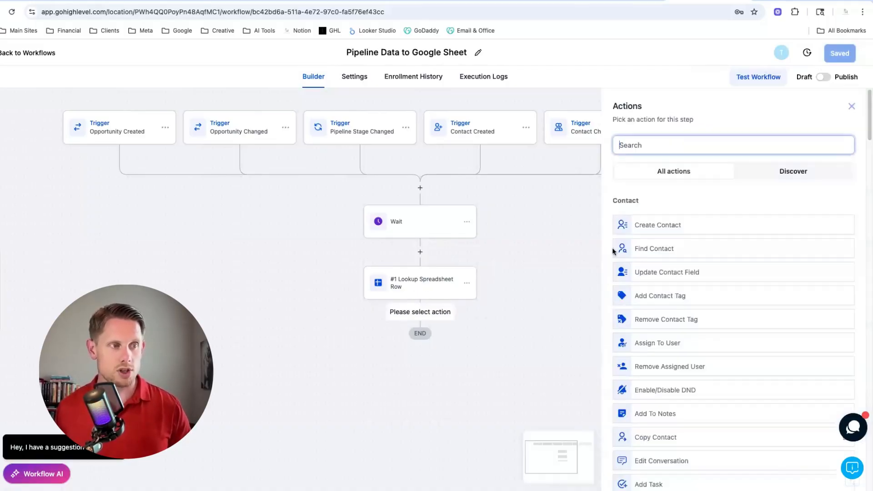
text(goo)
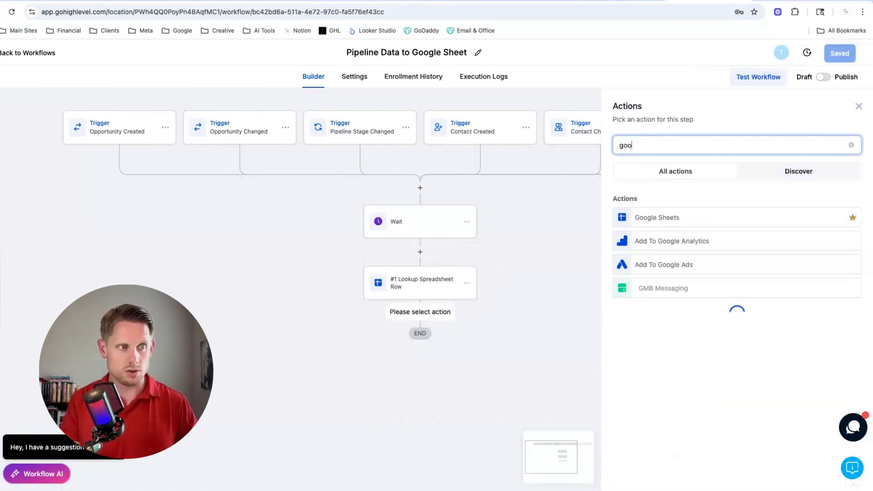
click(667, 223)
click(656, 249)
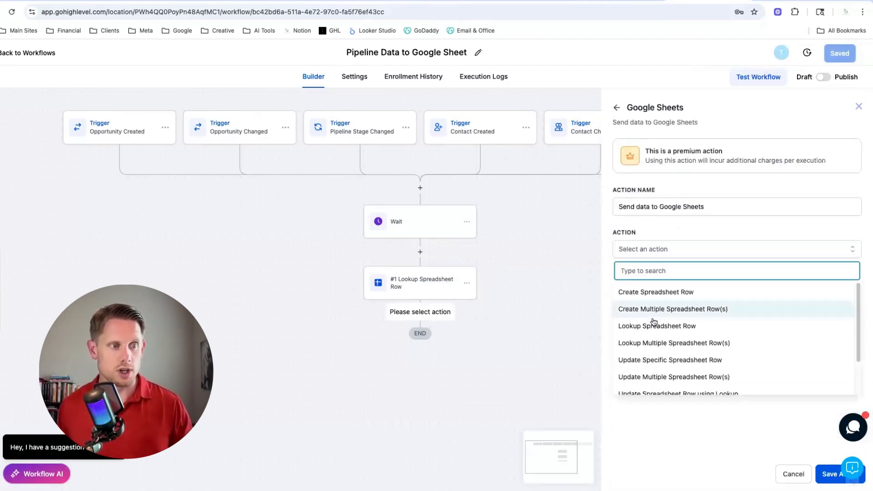
scroll(656, 308, down, 1)
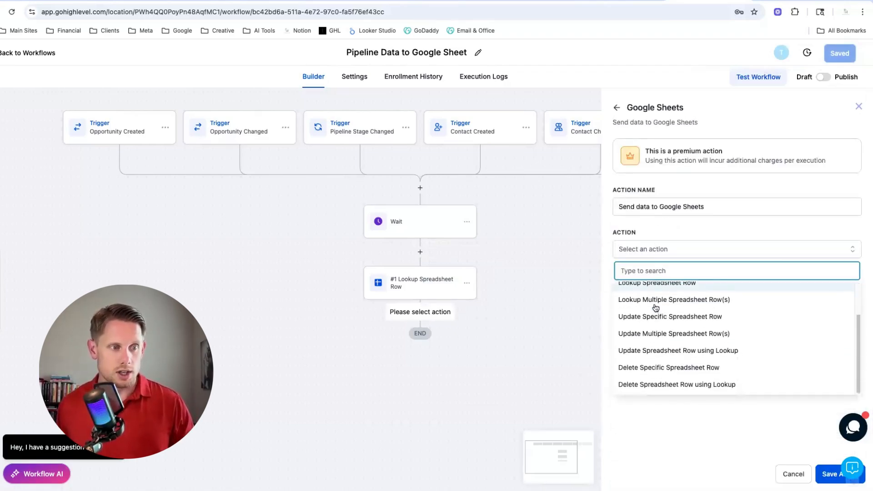
click(643, 352)
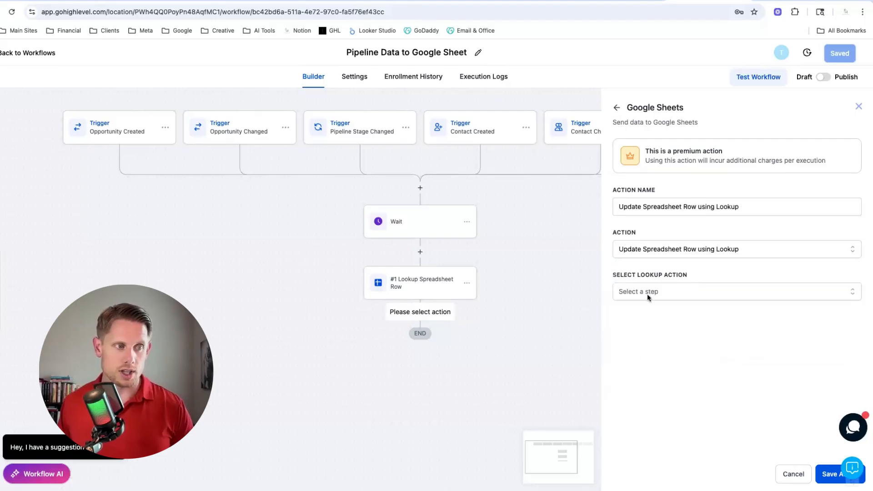
Step: Base the row update on the lookup action #1 Lookup Spreadsheet Row
click(649, 291)
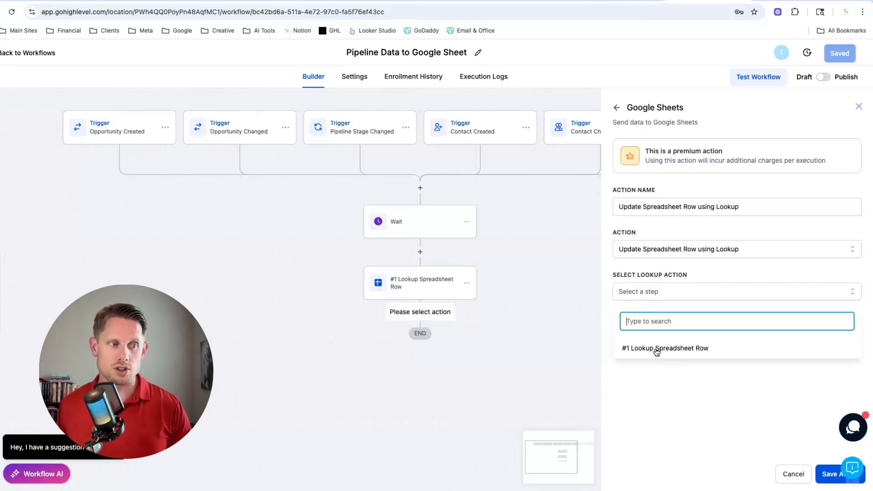
click(657, 350)
click(681, 403)
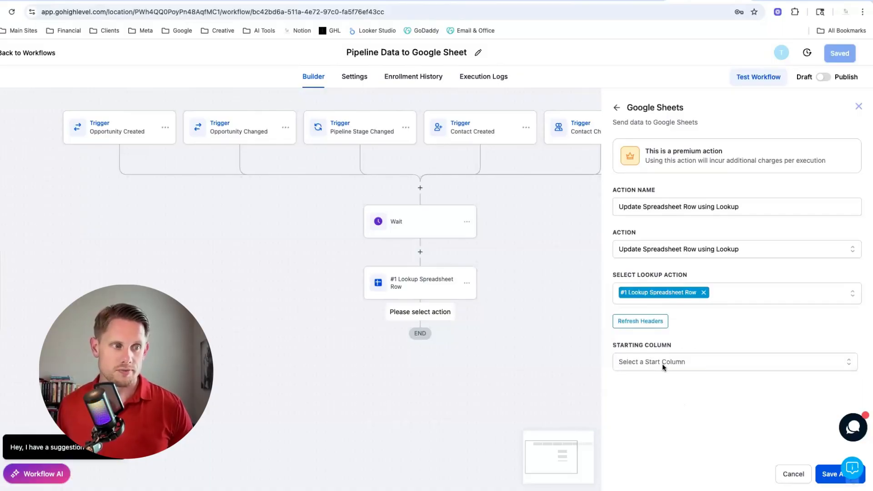
Step: Set the update's column range from Opportunity ID (A) to Became a Strategic Partner Date (CV)
click(648, 361)
scroll(667, 340, down, 1)
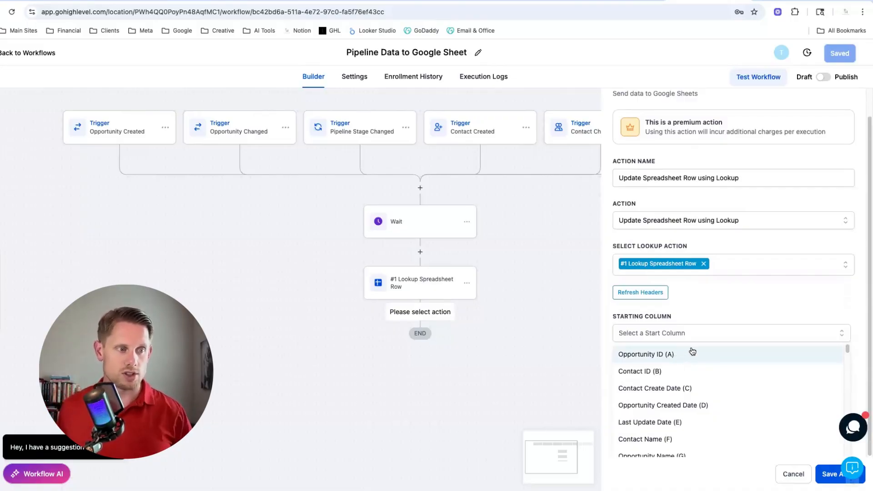
click(678, 357)
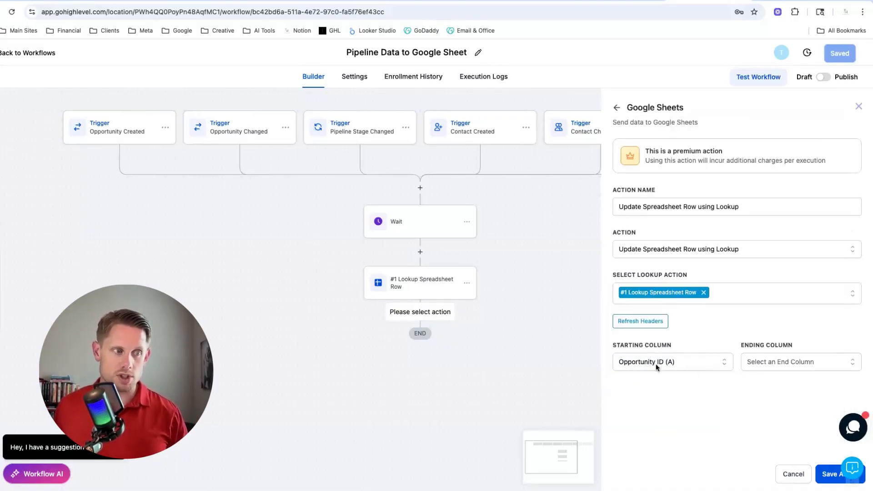
click(761, 363)
scroll(774, 382, down, 15)
scroll(776, 384, down, 10)
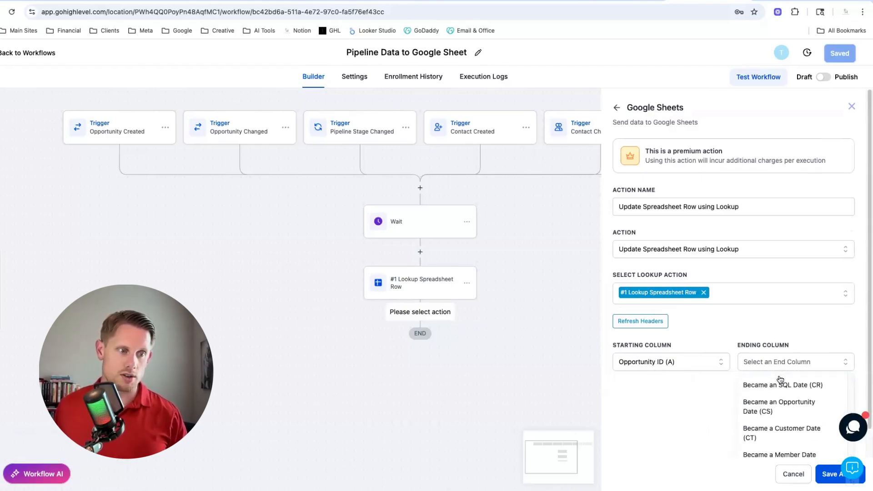
scroll(776, 391, down, 2)
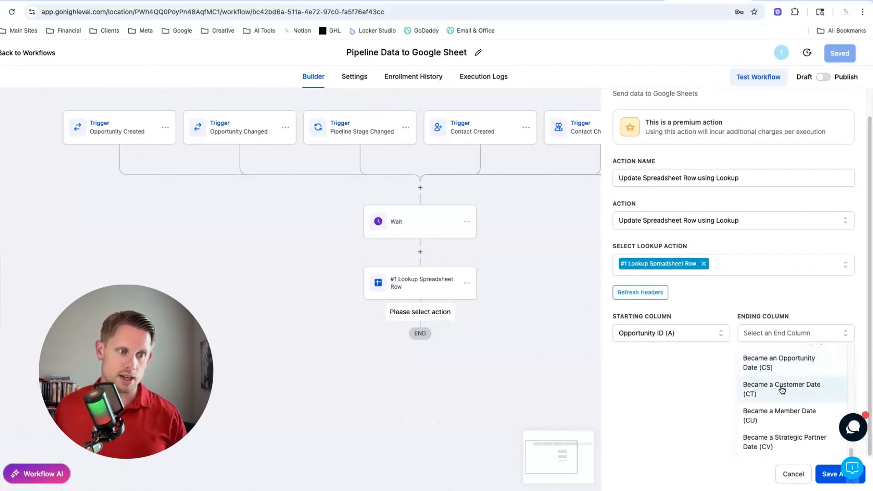
click(786, 450)
Step: Fill the update's Opportunity ID (A) column with the Opportunity Id custom value, {{opportunity.id}}
scroll(702, 377, down, 4)
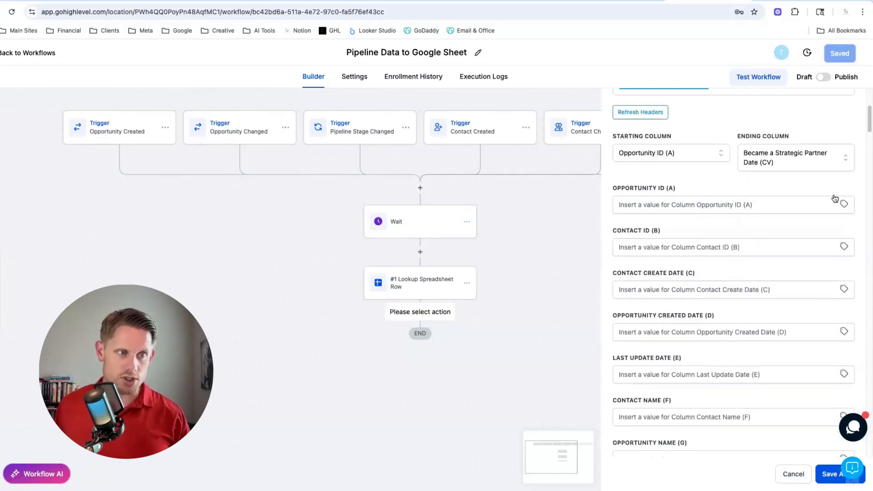
click(842, 205)
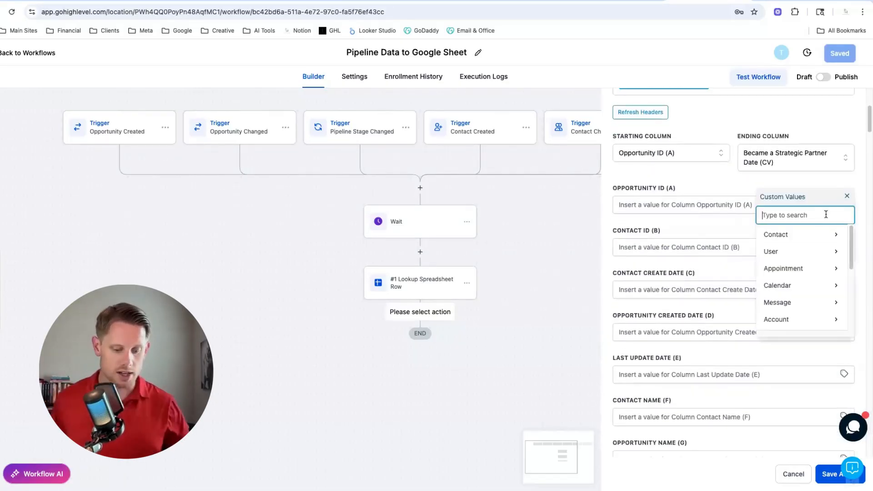
text(opportun)
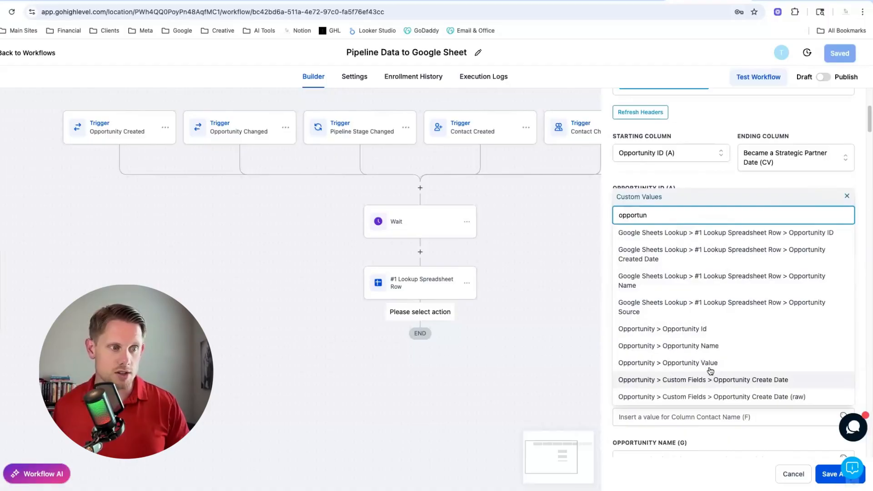
click(702, 330)
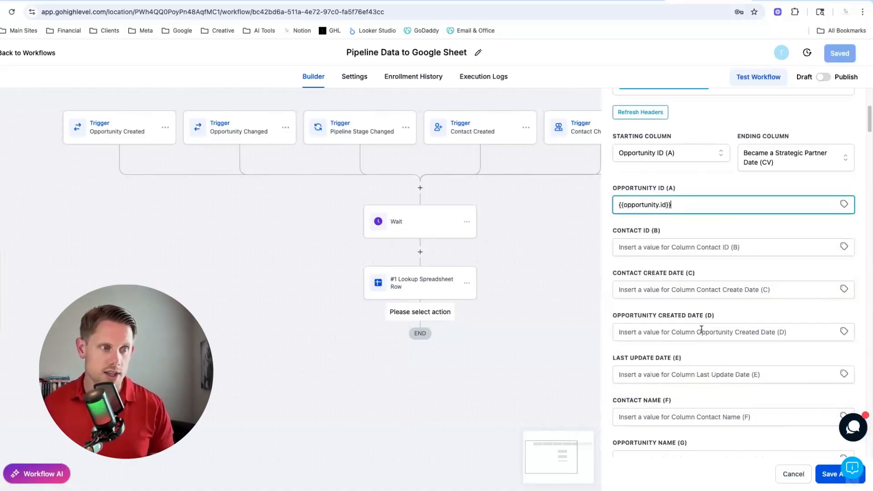
Step: Fill the update's Contact ID (B) column with the contact's ID custom value, {{contact.id}}
click(844, 248)
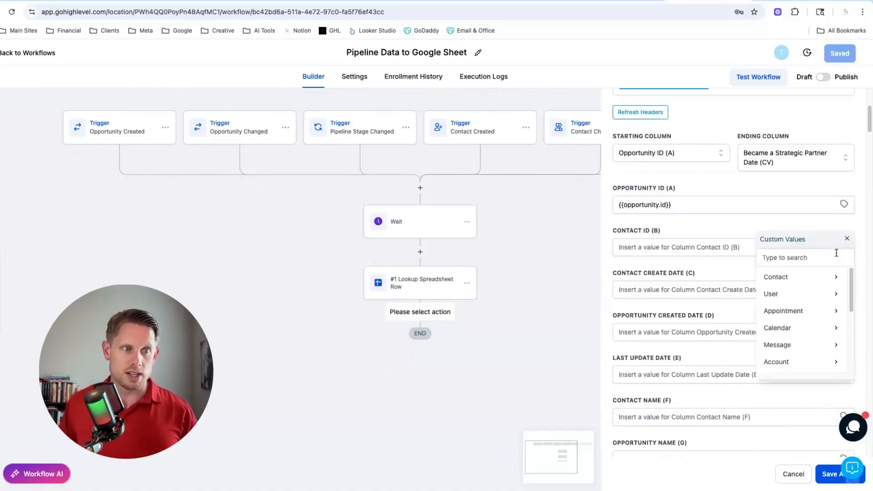
click(808, 278)
scroll(797, 336, down, 5)
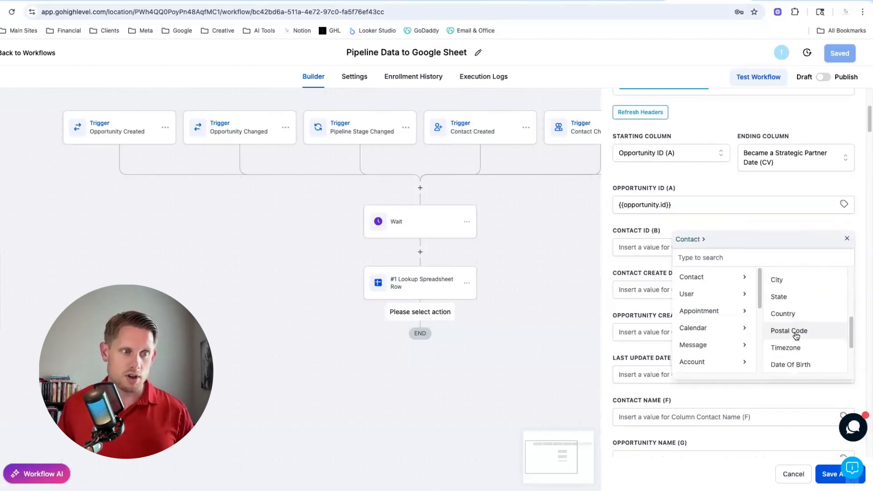
click(791, 349)
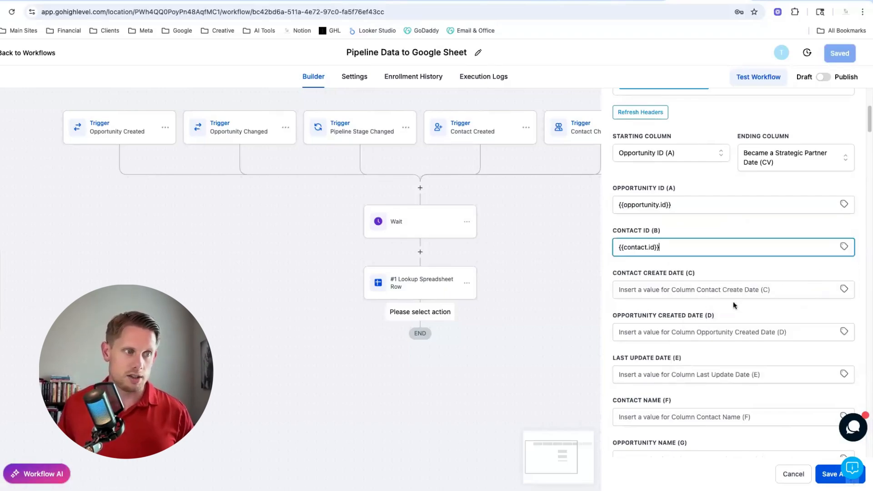
Step: Fill the update's Contact Create Date (C) column with the contact custom field Lead Create Date, {{contact.lead_create_date}}
click(844, 289)
click(788, 298)
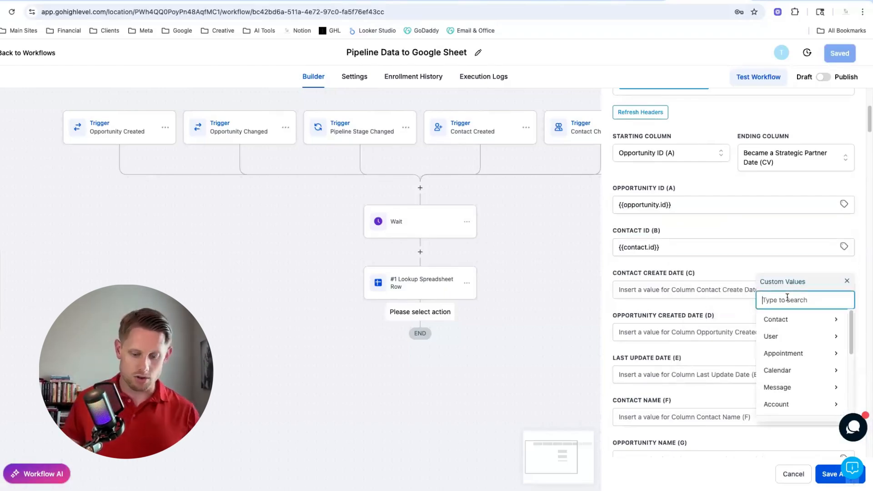
text(lead)
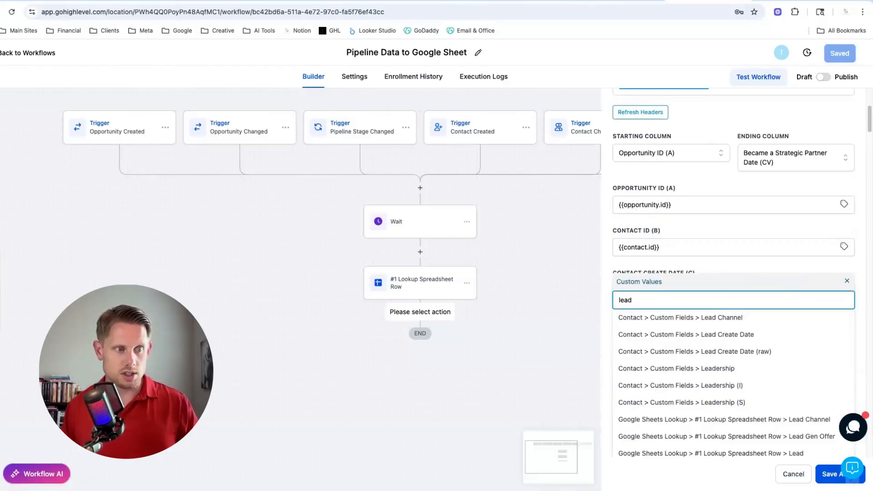
click(758, 333)
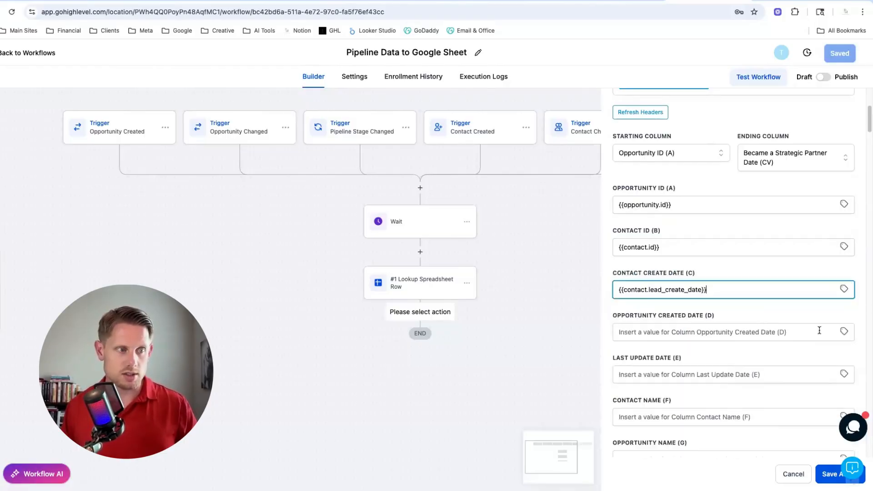
Step: Fill the update's Opportunity Created Date (D) column with the custom field Opportunity Create Date, {{opportunity.opportunity_create_date}}
click(844, 332)
click(807, 342)
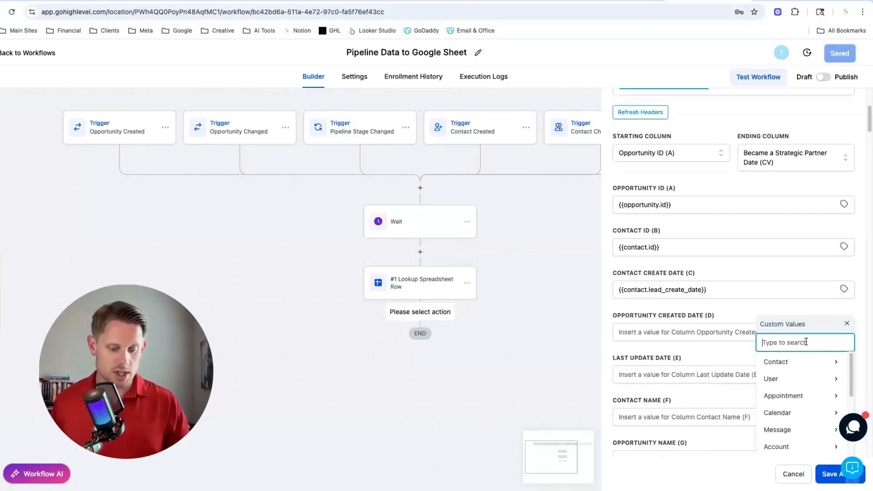
text(opportun)
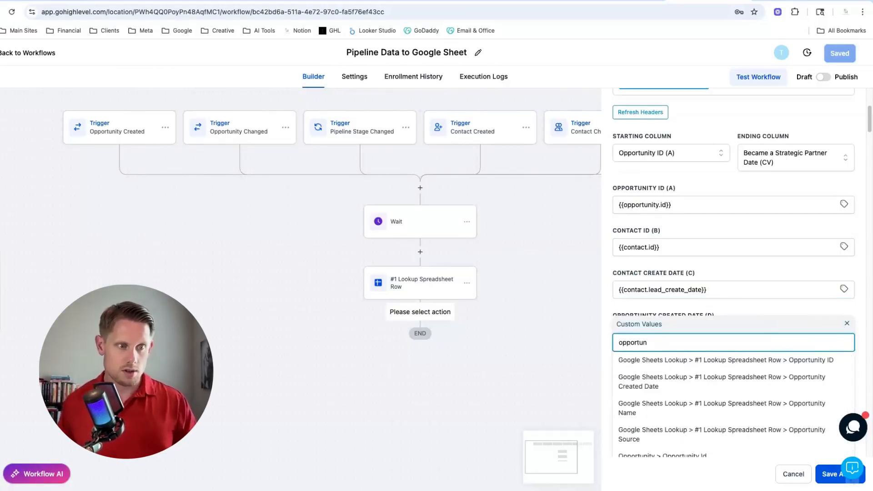
scroll(743, 390, down, 5)
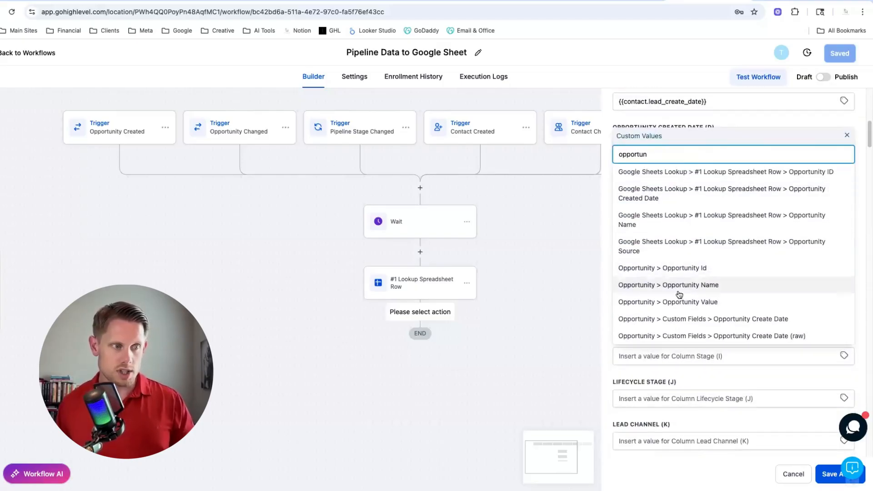
click(768, 320)
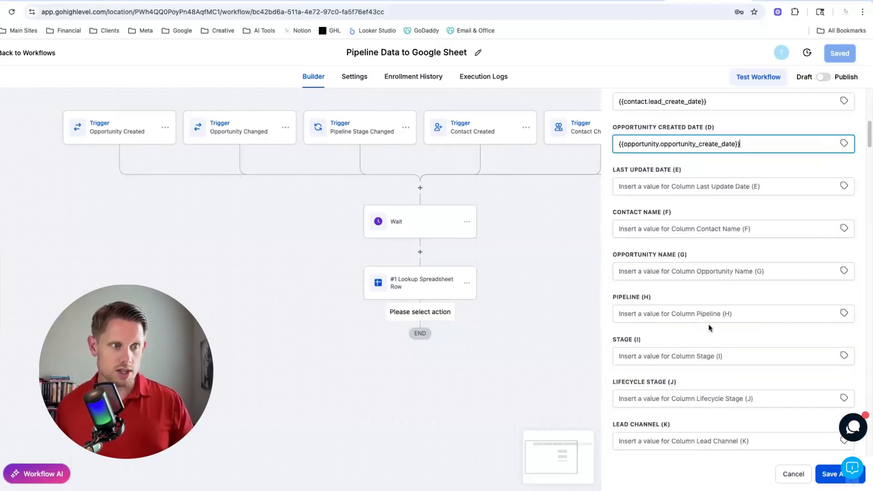
click(844, 185)
scroll(793, 265, down, 5)
scroll(786, 250, up, 3)
click(784, 275)
scroll(785, 273, down, 5)
click(781, 254)
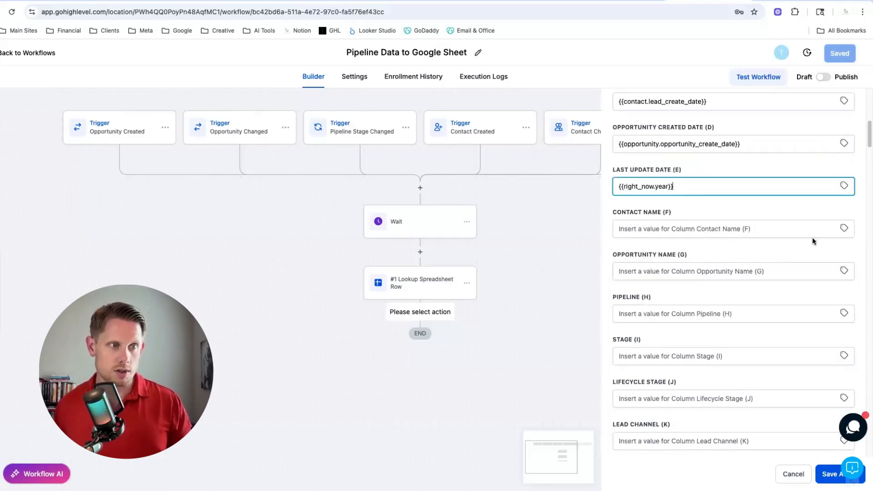
Step: Clear the update's Last Update Date (E) column and fill it with the Right Now custom value {{right_now.middle_endian_date}}
click(844, 186)
click(702, 186)
key(ctrl+a)
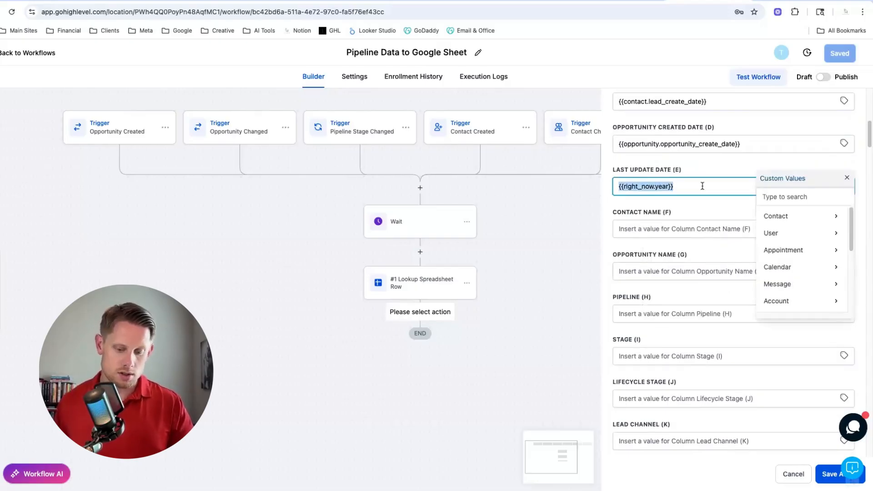
key(BackSpace)
scroll(796, 265, down, 5)
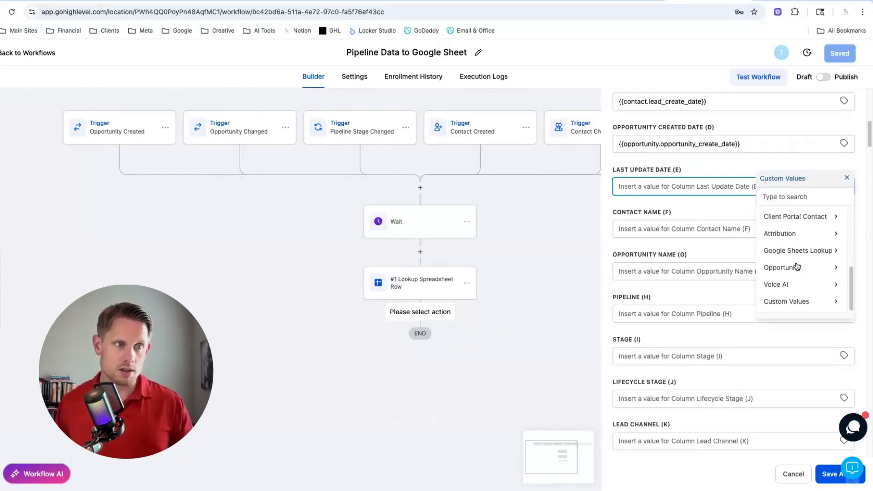
scroll(786, 217, up, 1)
click(785, 221)
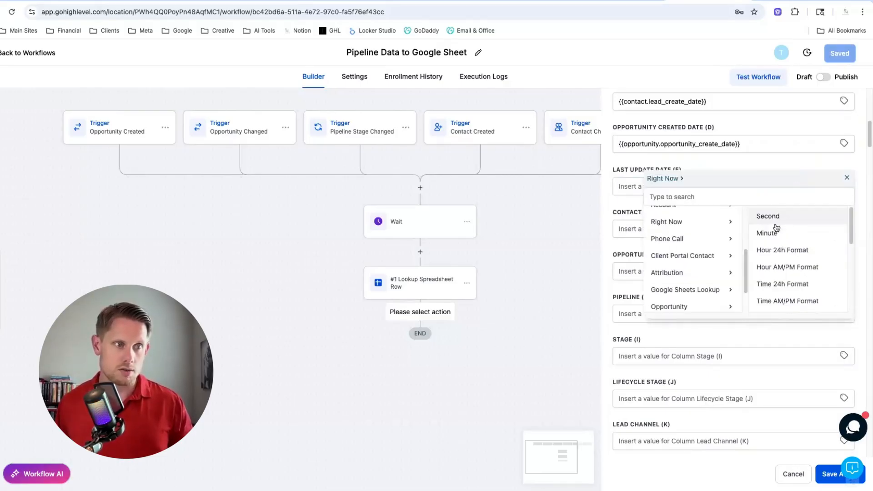
scroll(781, 273, down, 3)
click(781, 272)
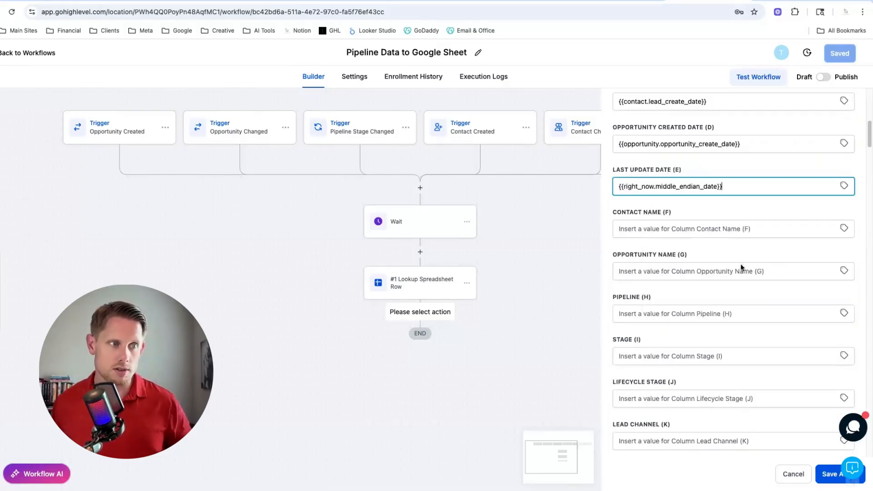
Step: Fill the update's Contact Name (F) column with the contact's full name custom value, {{contact.name}}
click(843, 228)
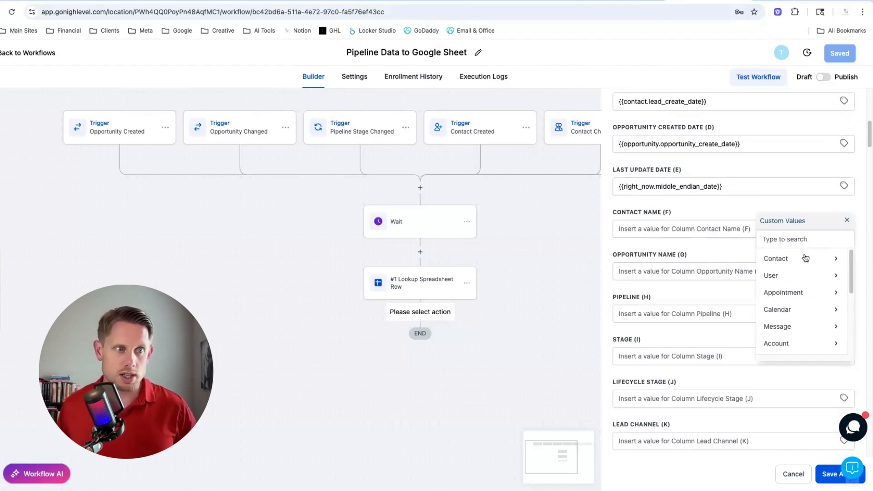
click(808, 257)
click(809, 257)
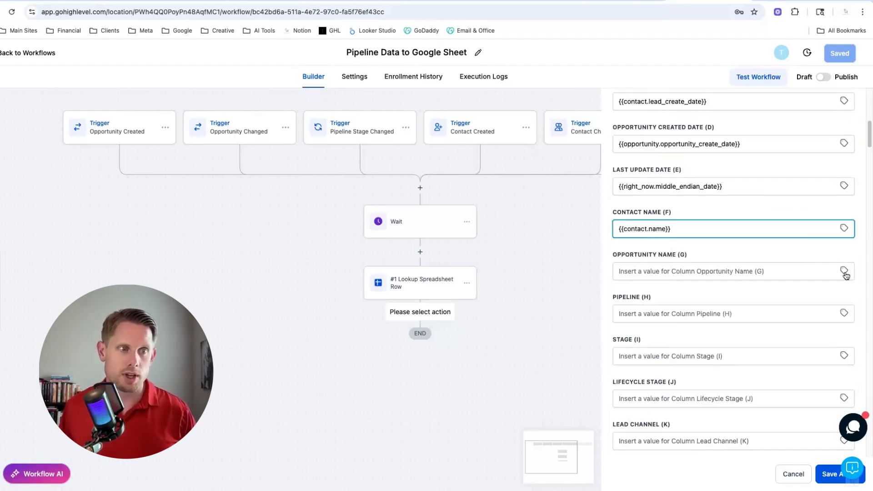
Step: Fill the update's Opportunity Name (G) column with the opportunity custom value Opportunity Name, {{opportunity.name}}
click(844, 272)
scroll(803, 382, down, 5)
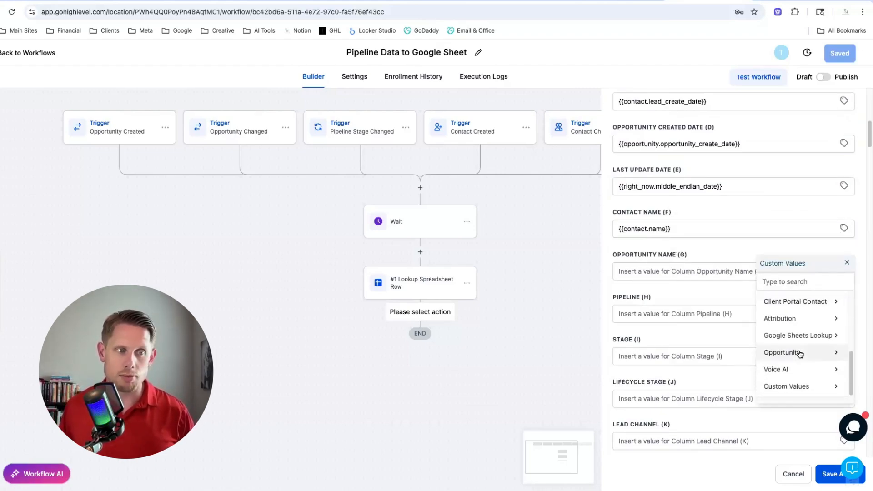
click(800, 354)
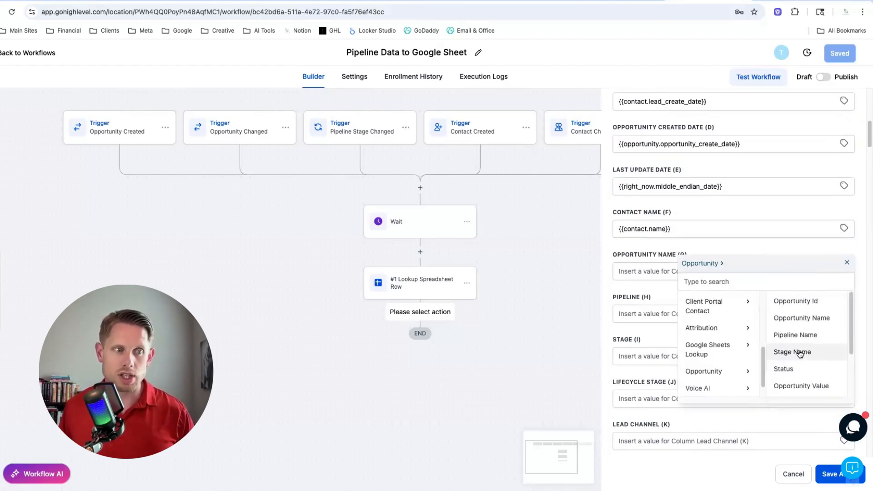
click(800, 318)
Step: Look through the top-level custom value categories available for the update's Pipeline (H) column
scroll(759, 307, down, 2)
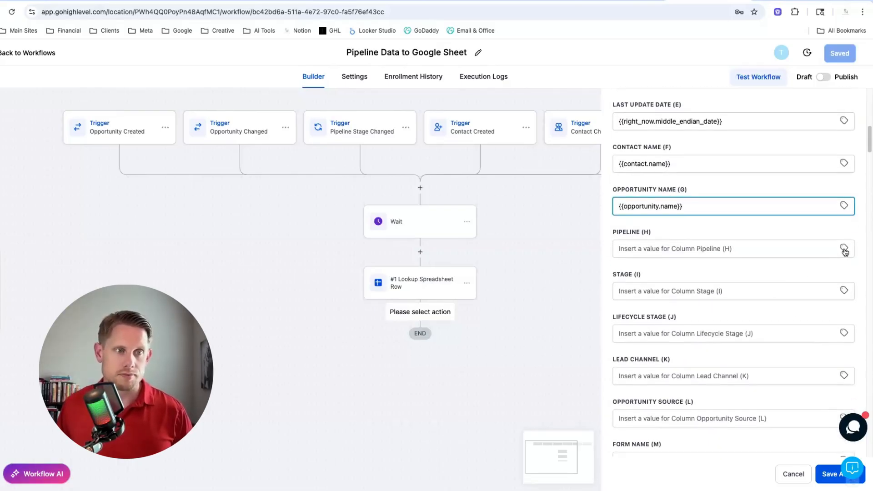
click(844, 248)
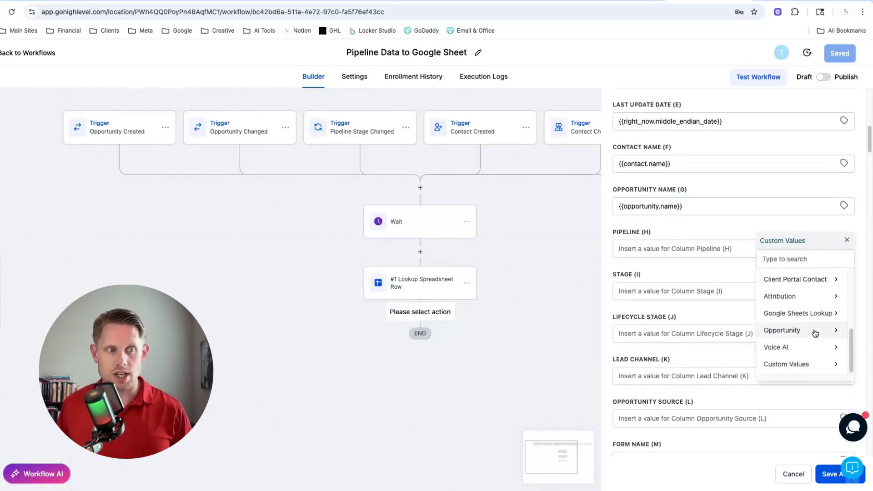
scroll(815, 334, up, 1)
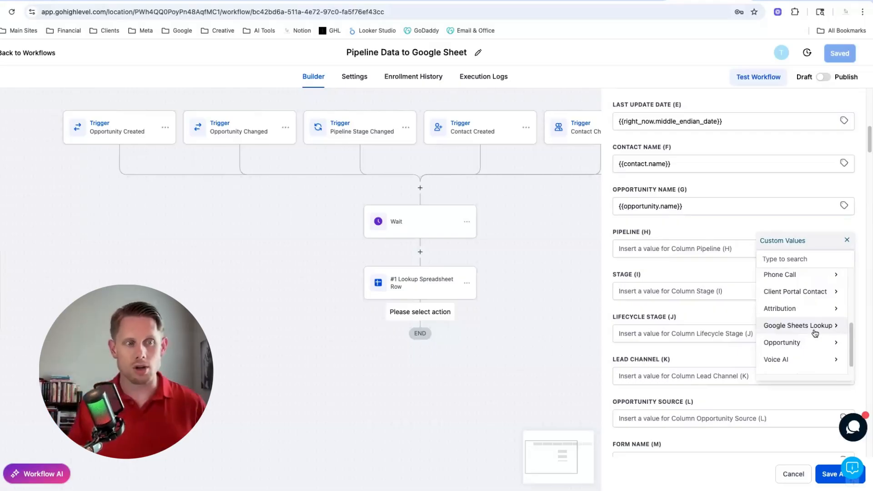
scroll(814, 325, up, 5)
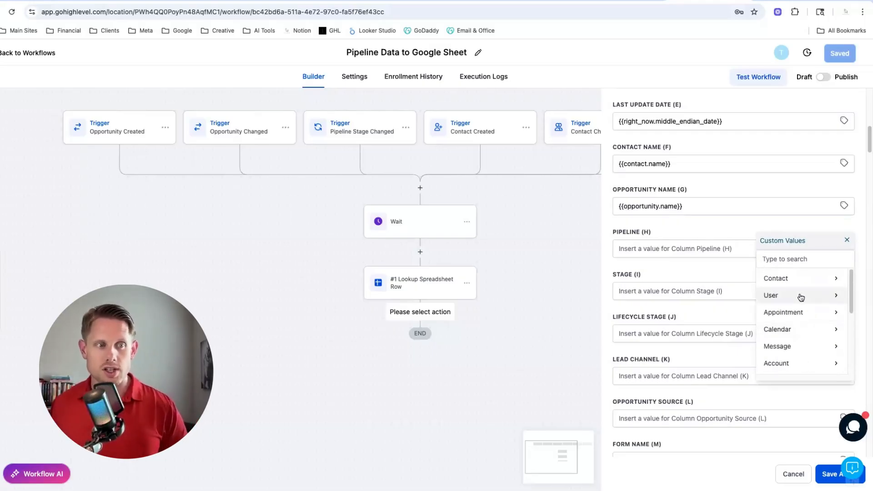
scroll(796, 312, down, 10)
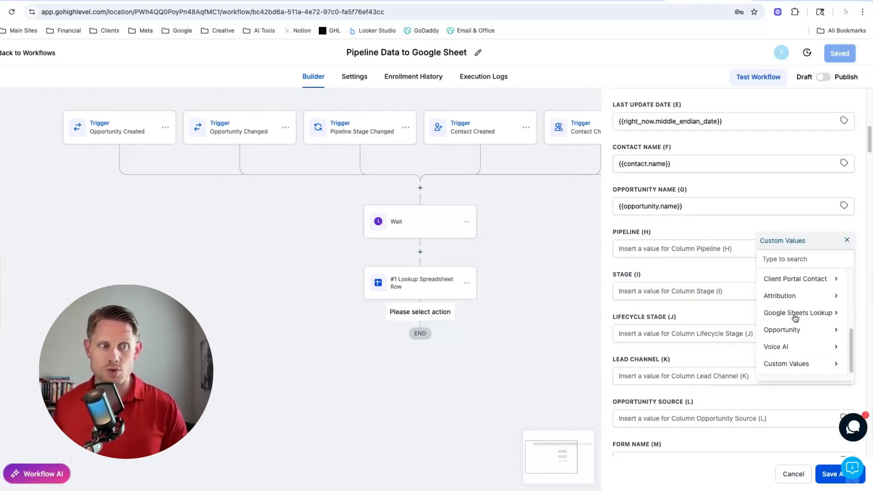
scroll(796, 317, up, 7)
scroll(780, 319, up, 6)
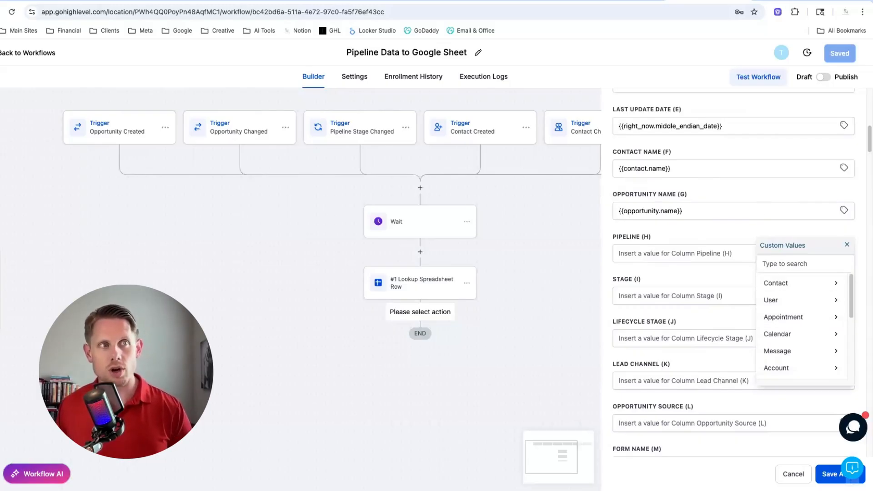
Step: Examine the custom values offered under Contact and its custom fields, Appointment, Calendar, Message and Account
click(790, 286)
scroll(793, 302, down, 5)
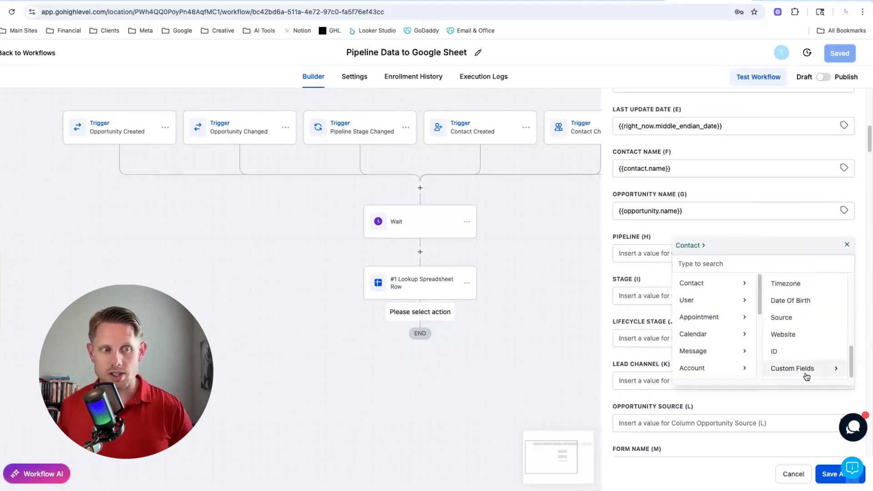
click(804, 370)
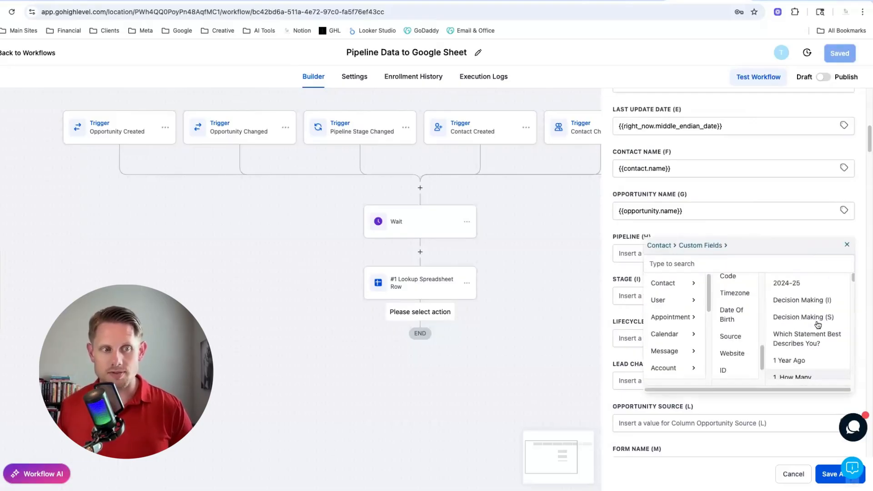
click(675, 319)
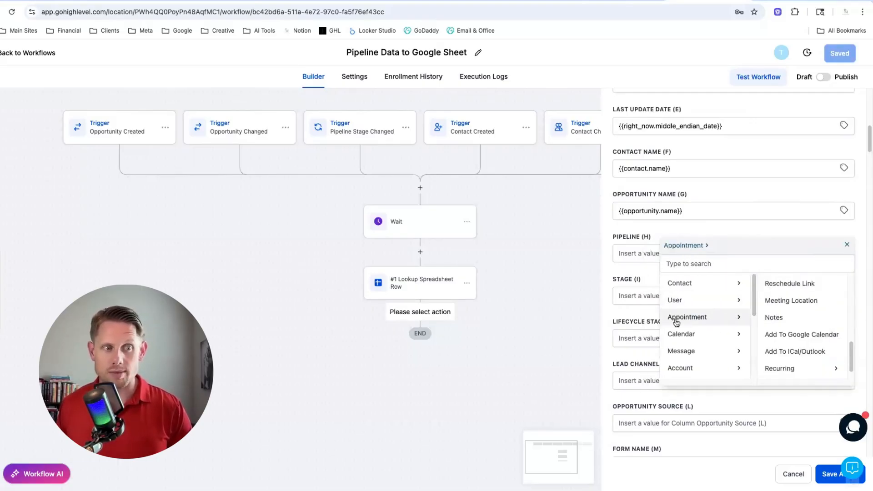
click(694, 335)
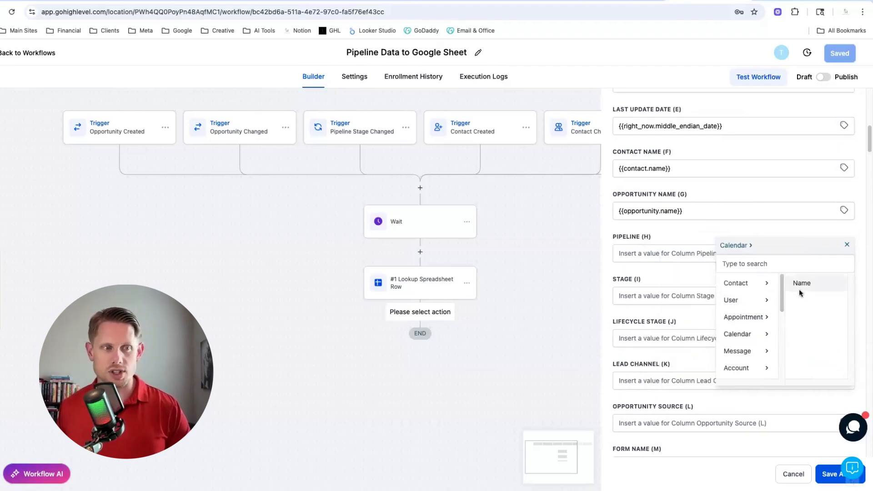
click(755, 355)
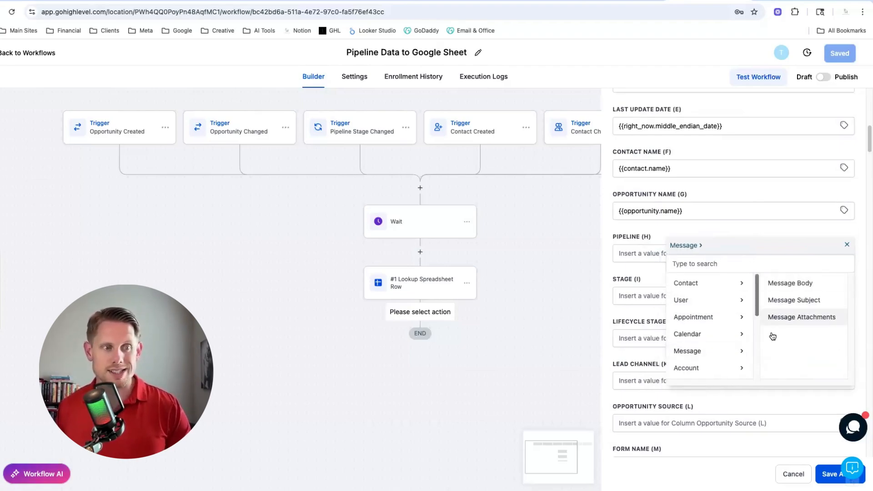
scroll(718, 364, down, 1)
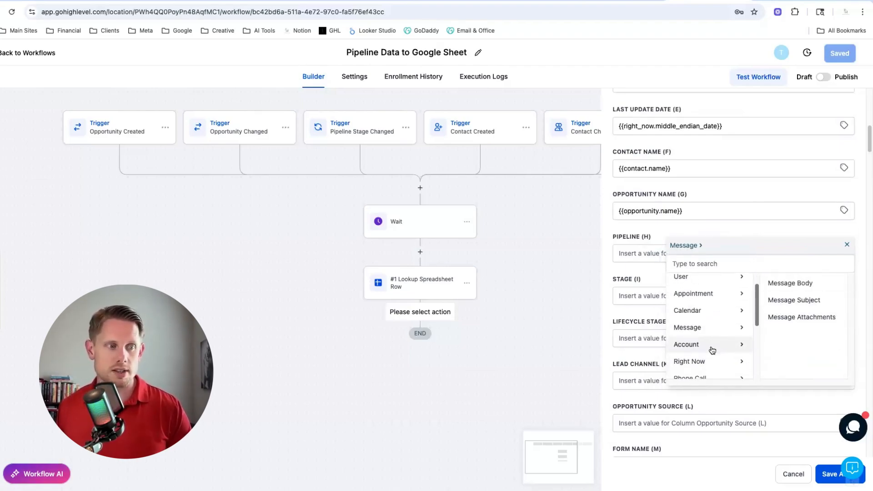
click(710, 347)
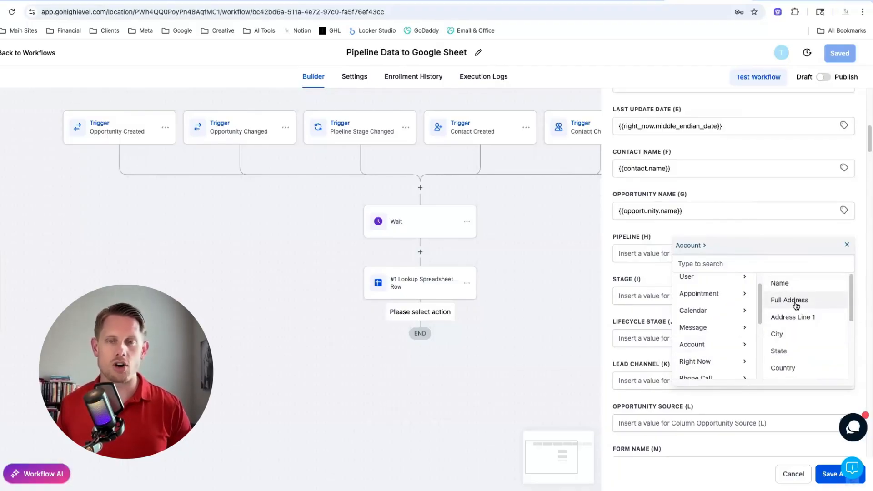
scroll(705, 341, down, 3)
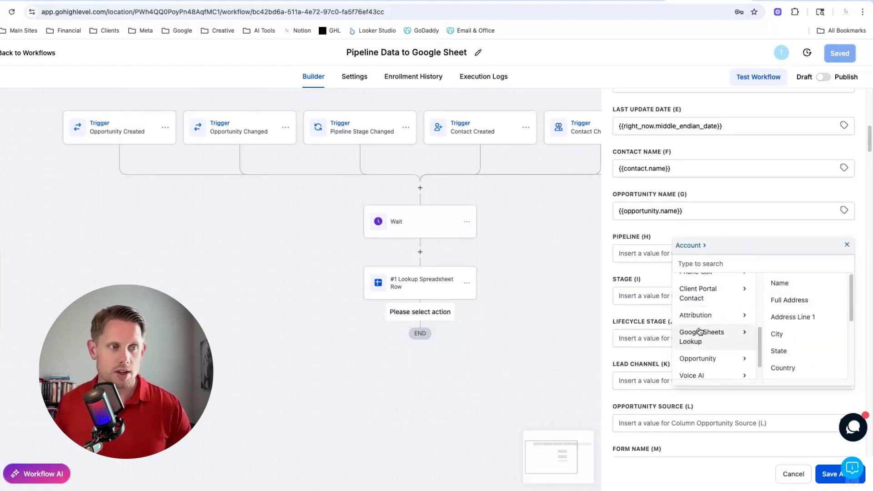
Step: Examine the Phone Call, Google Sheets Lookup and Opportunity custom values, and close the list without choosing one
click(702, 274)
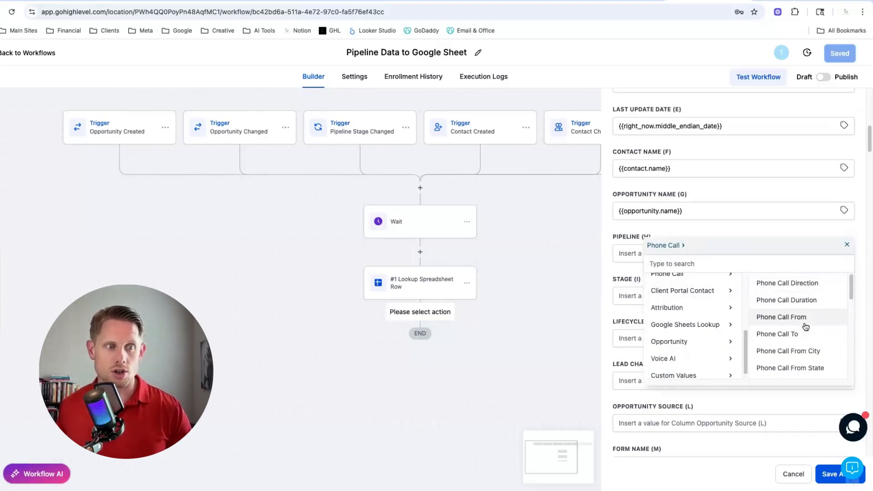
scroll(804, 330, down, 4)
scroll(803, 335, down, 5)
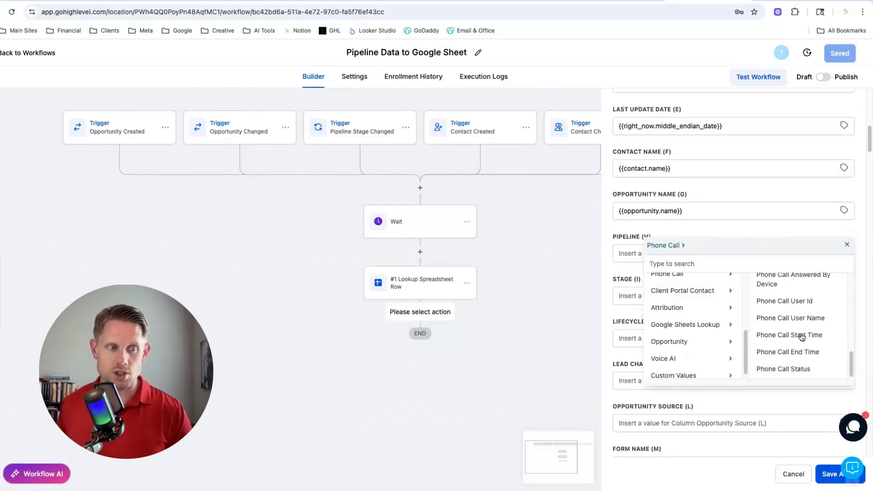
click(685, 332)
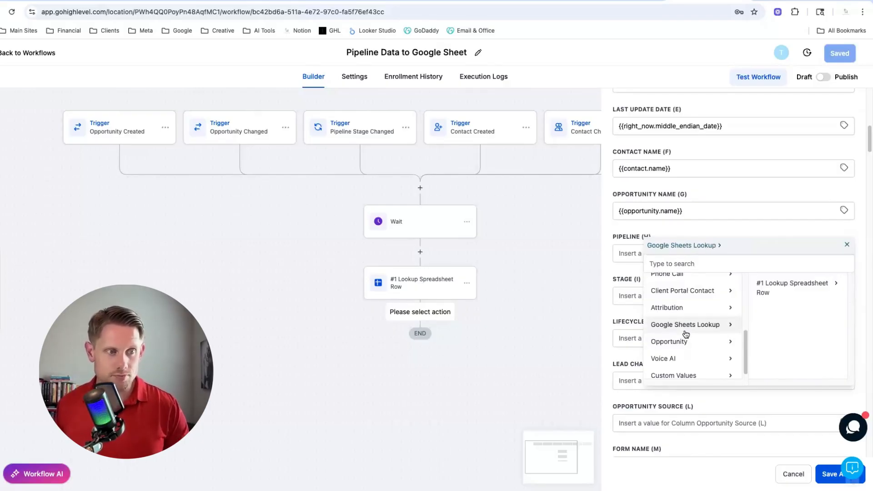
click(708, 346)
scroll(725, 364, down, 1)
scroll(725, 354, up, 3)
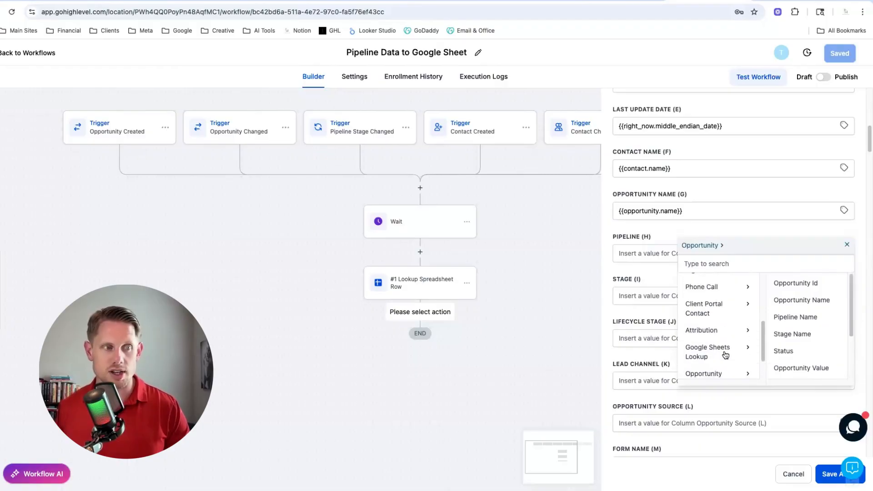
click(847, 242)
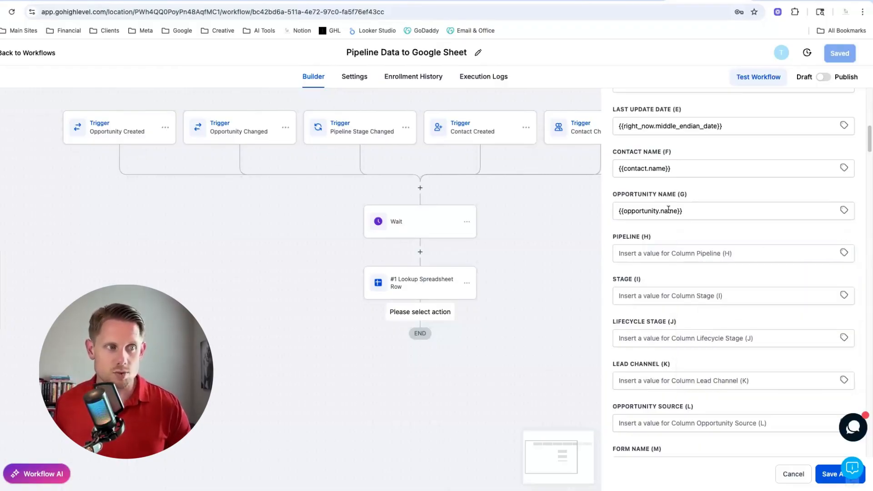
Step: Save the Update Spreadsheet Row using Lookup action and save the workflow
scroll(680, 299, down, 1)
scroll(680, 300, down, 20)
scroll(684, 296, down, 2)
click(825, 475)
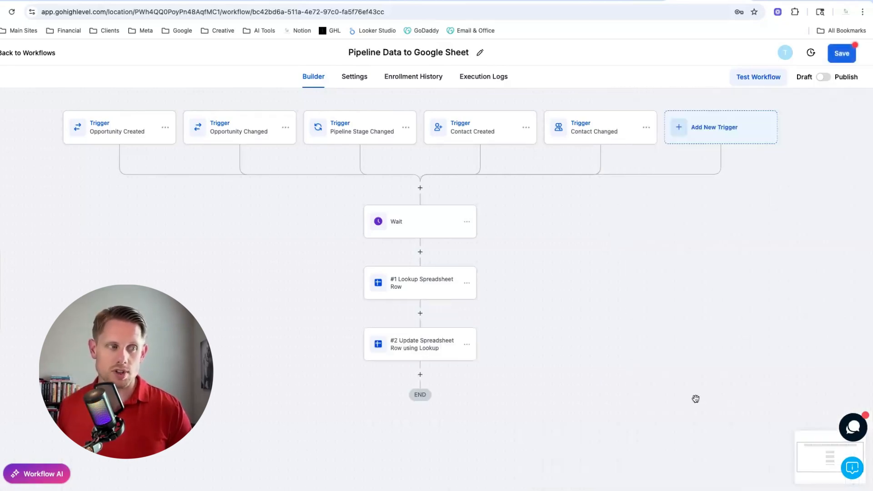
click(841, 55)
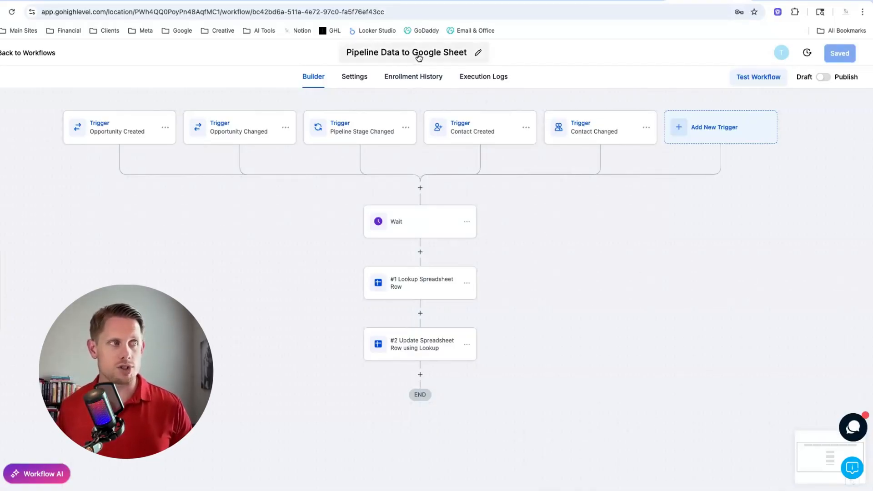
Step: Review the column mappings in the #1 Lookup Spreadsheet Row action, including the unfilled columns, and close it without changes
click(427, 287)
scroll(701, 380, down, 10)
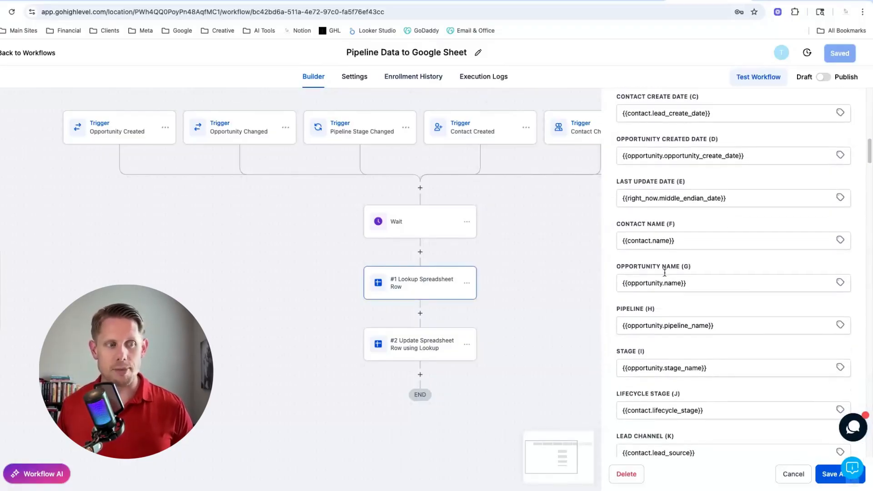
scroll(673, 380, down, 5)
scroll(673, 381, up, 5)
scroll(673, 381, up, 1)
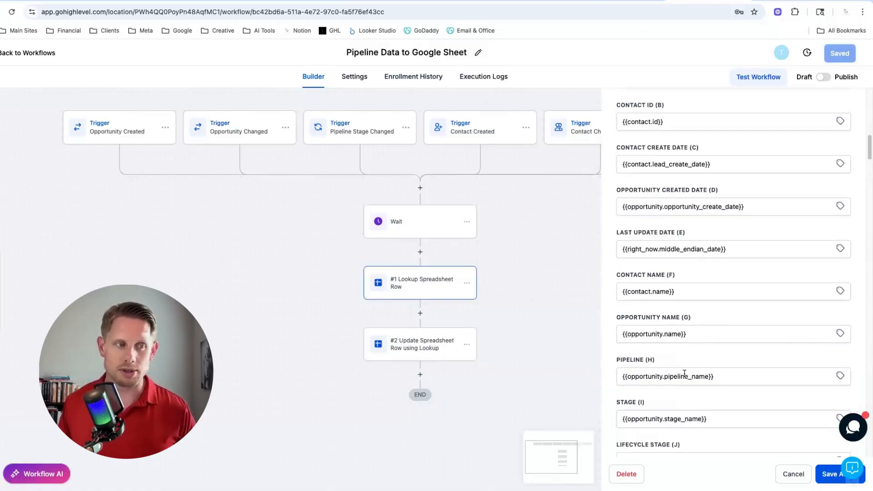
scroll(678, 364, down, 5)
scroll(675, 413, down, 4)
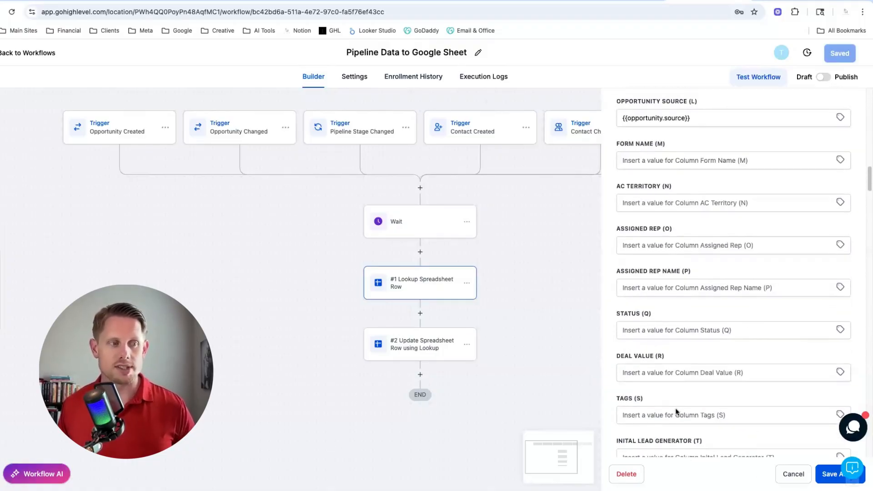
scroll(669, 358, down, 3)
scroll(669, 359, down, 1)
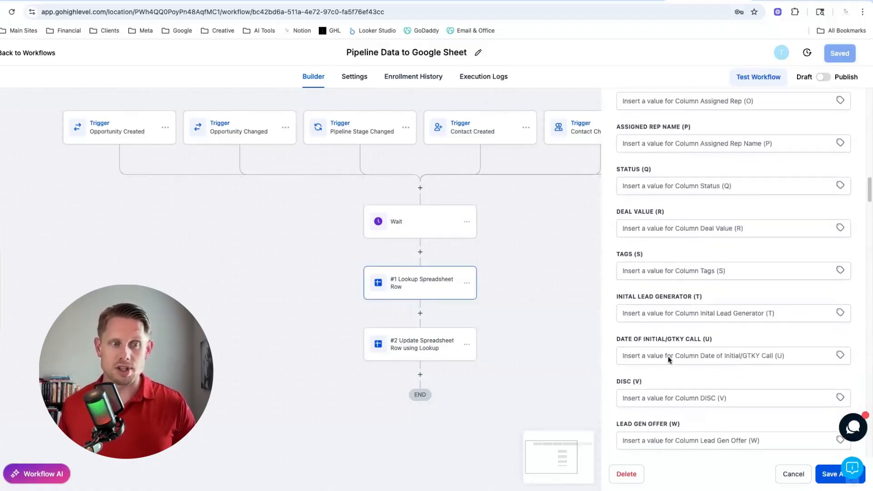
drag(614, 297, 675, 298)
click(675, 300)
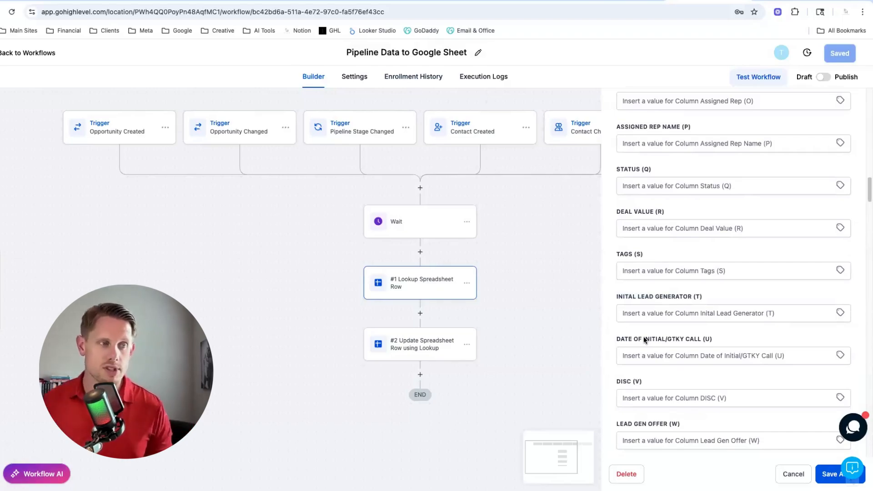
scroll(715, 256, up, 7)
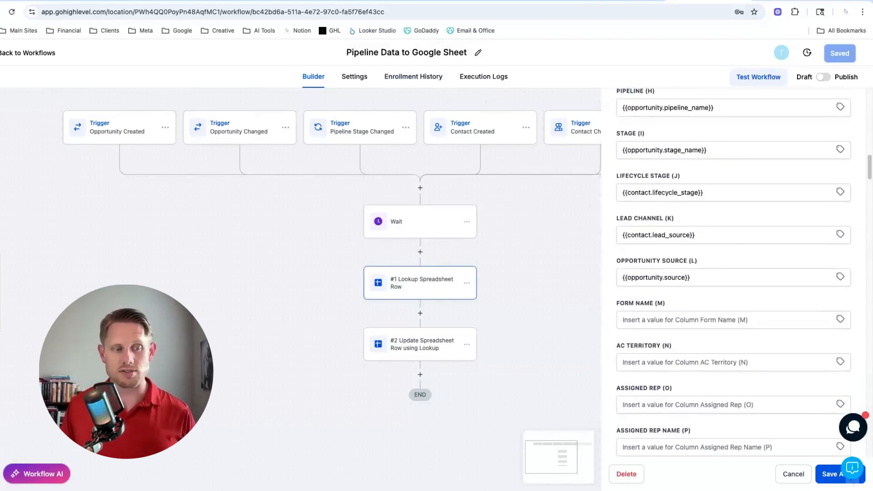
click(790, 474)
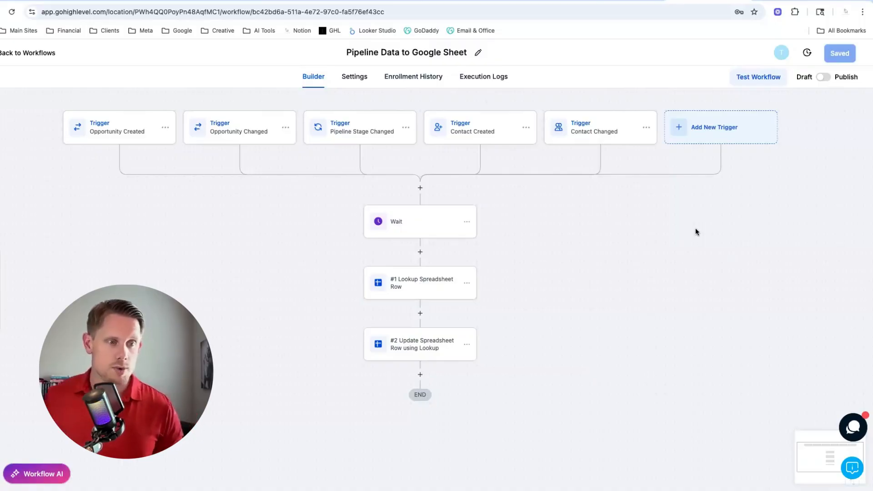
Step: Return to the workflow list and open the Create Spreadsheet Row action in the Call Activity → Google Sheet workflow
click(39, 54)
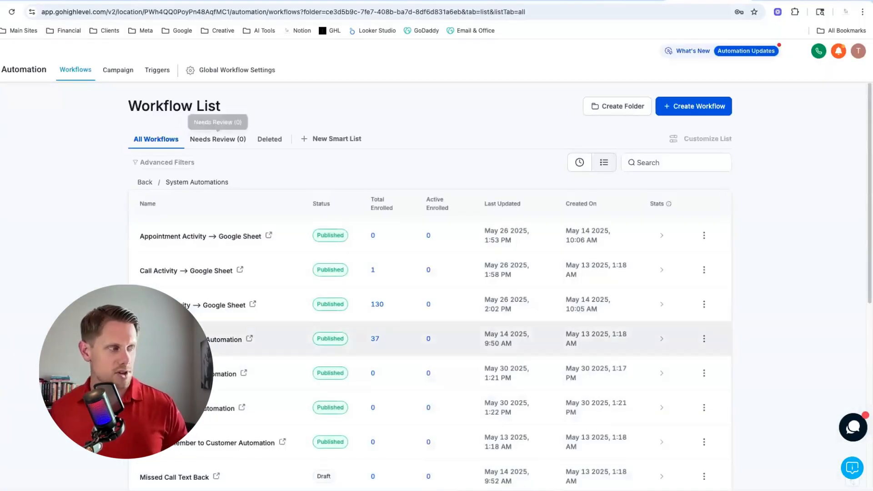
click(203, 273)
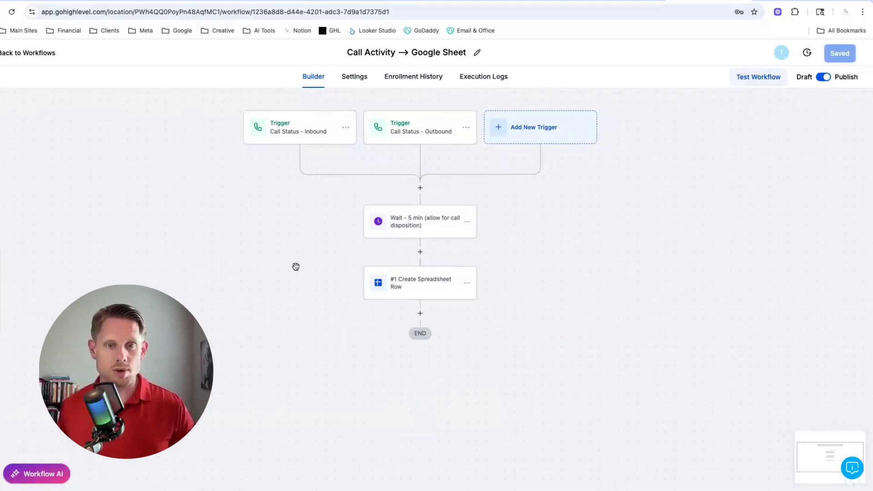
click(417, 290)
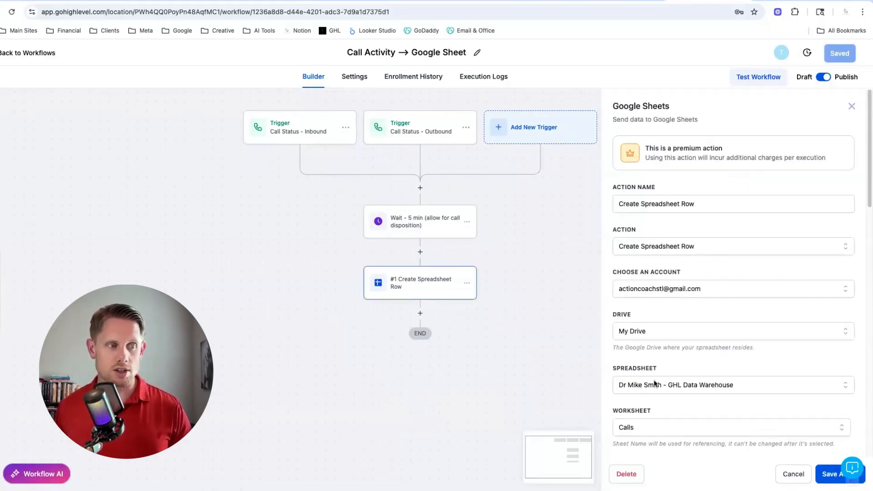
Step: Review the Create Spreadsheet Row column mappings from Activity Date to Contact Create Date, including the unfilled Call ID, and close the action without changes
scroll(655, 383, down, 7)
scroll(650, 190, up, 1)
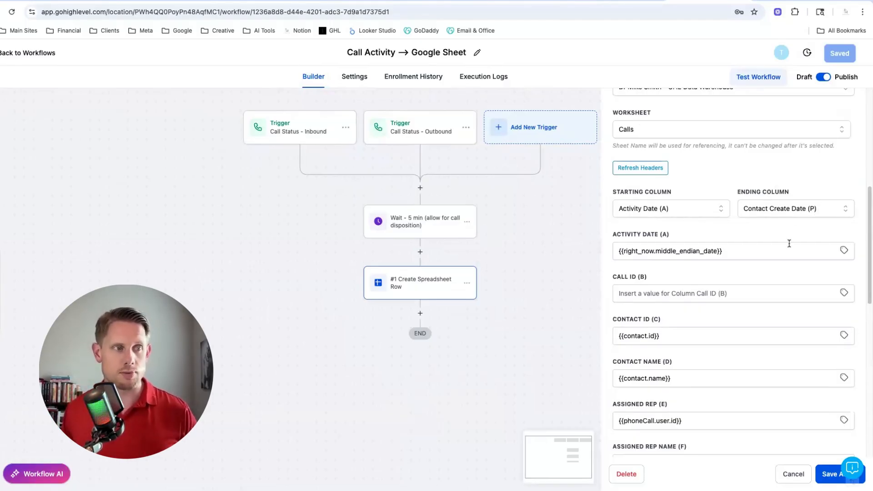
scroll(730, 316, down, 2)
scroll(733, 313, down, 5)
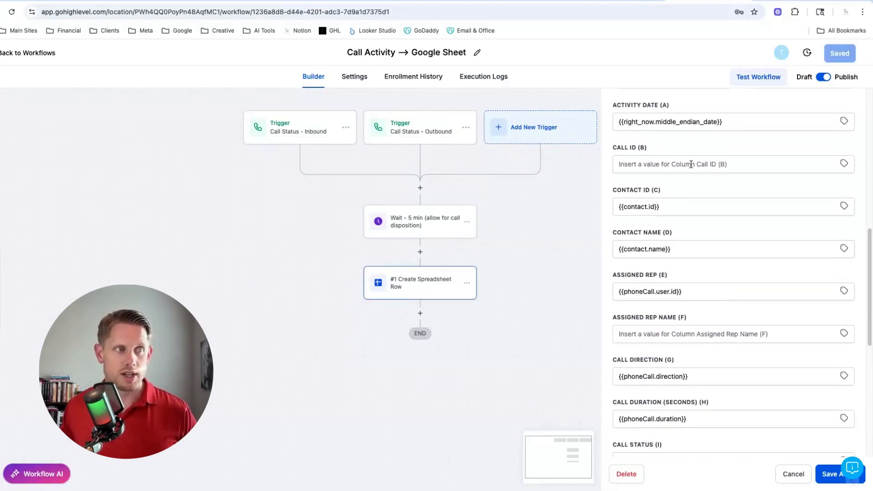
drag(612, 147, 670, 147)
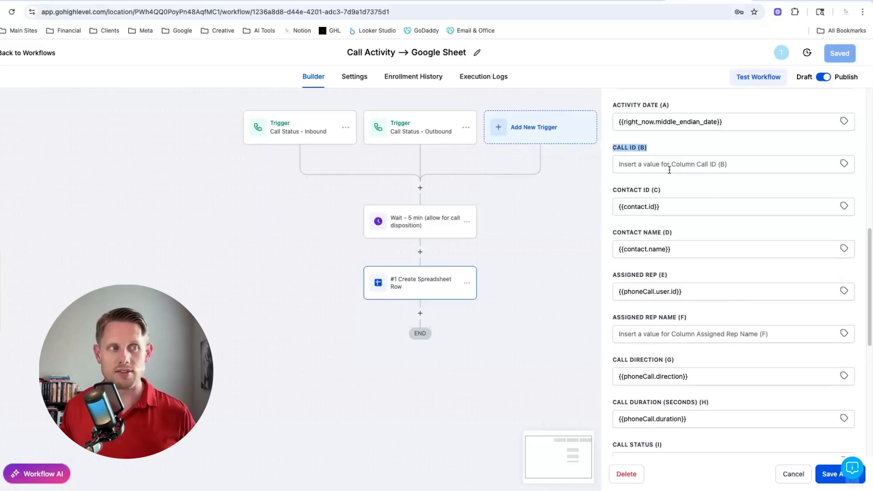
scroll(695, 182, up, 1)
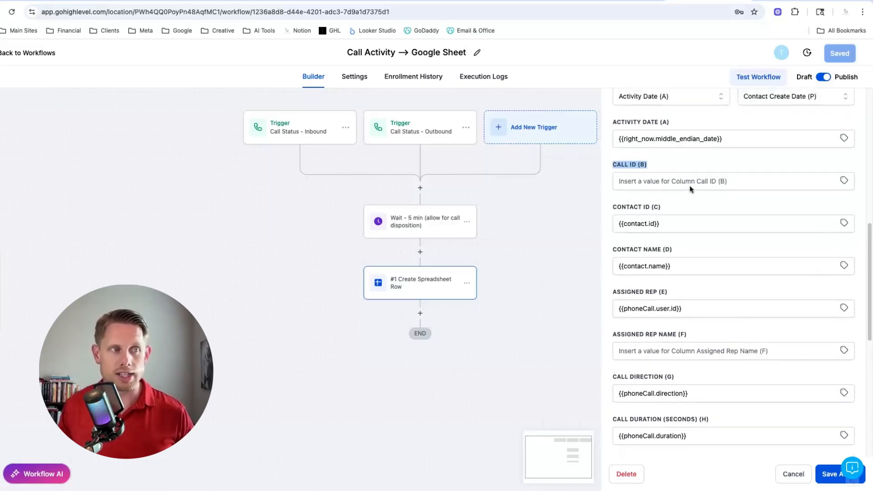
scroll(695, 182, up, 1)
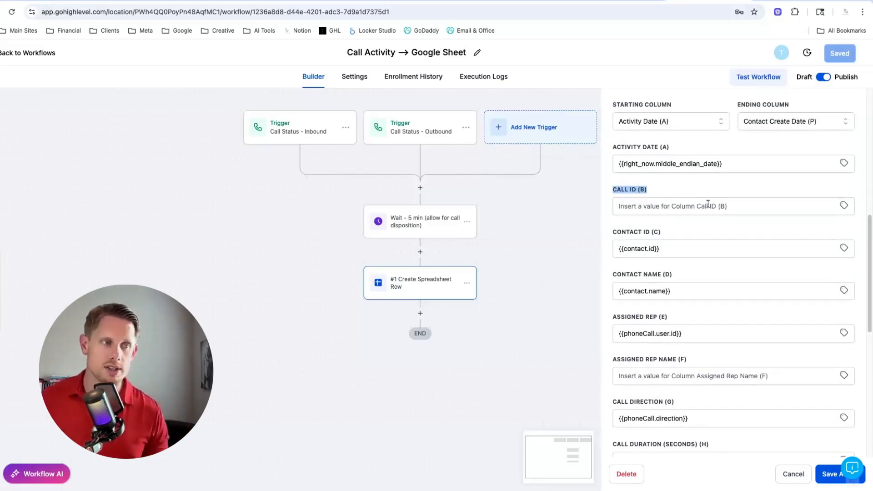
scroll(714, 234, down, 5)
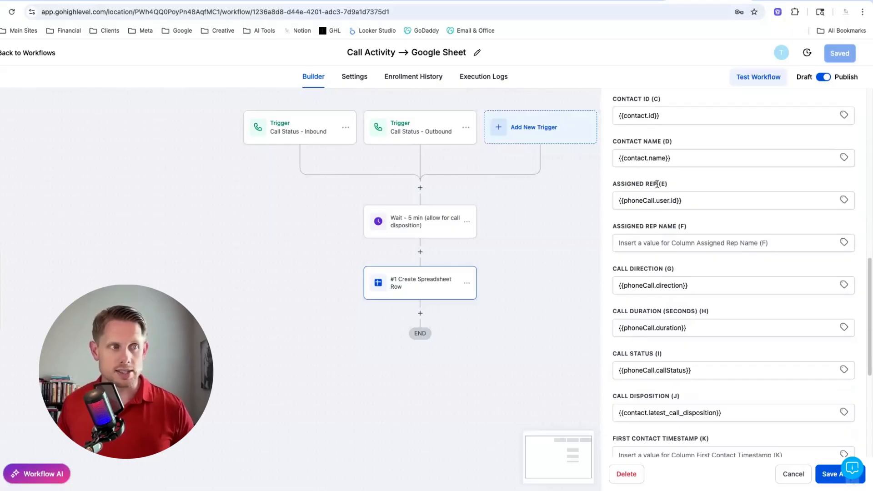
scroll(670, 247, down, 1)
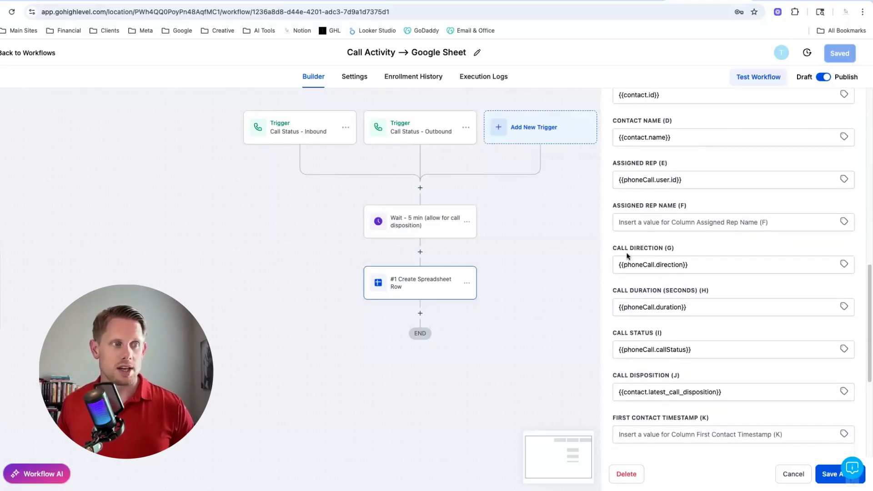
scroll(682, 257, down, 5)
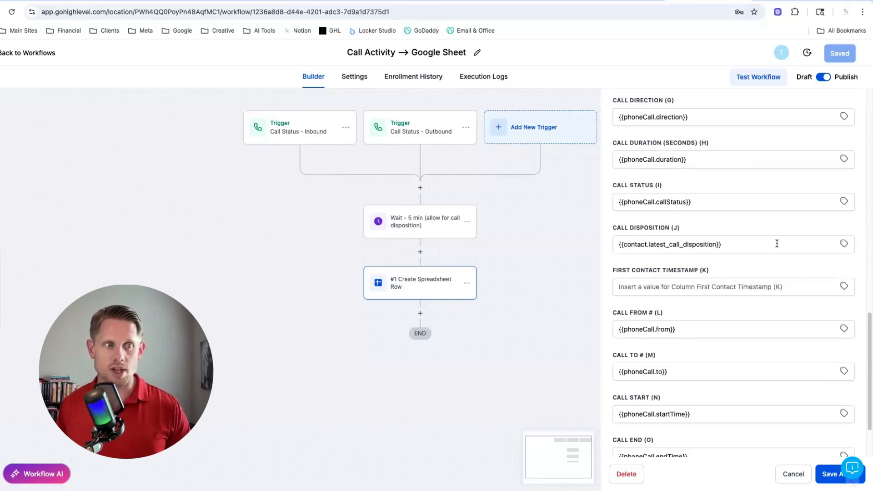
scroll(771, 242, down, 3)
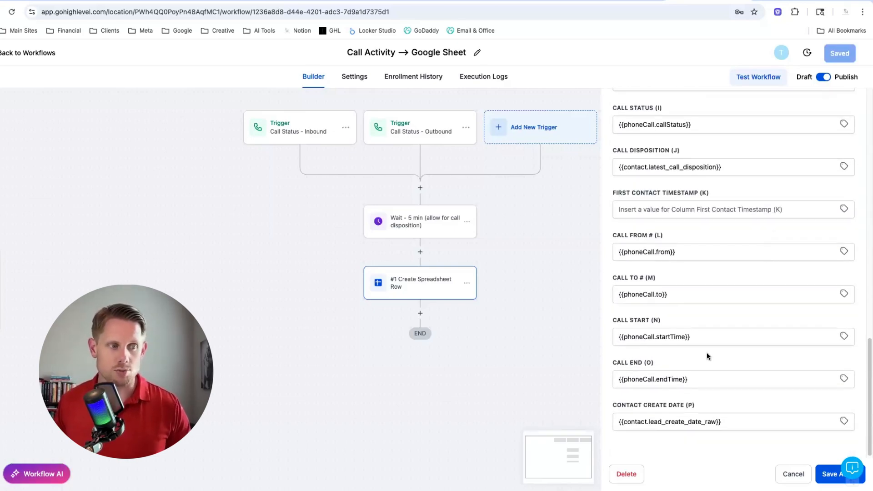
scroll(707, 353, up, 10)
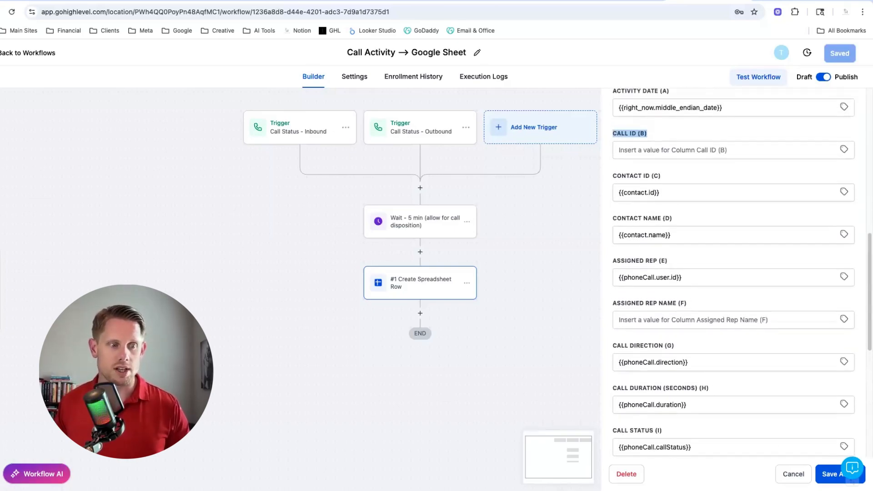
click(797, 477)
Step: Switch to the Google Sheets data warehouse, examine the logged rows on the Calls sheet, and return to the Call Activity → Google Sheet workflow
click(768, 1)
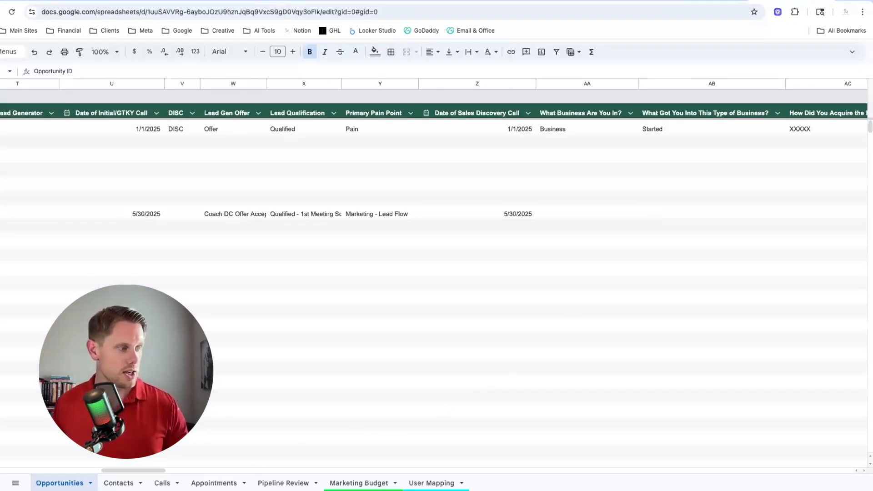
click(161, 483)
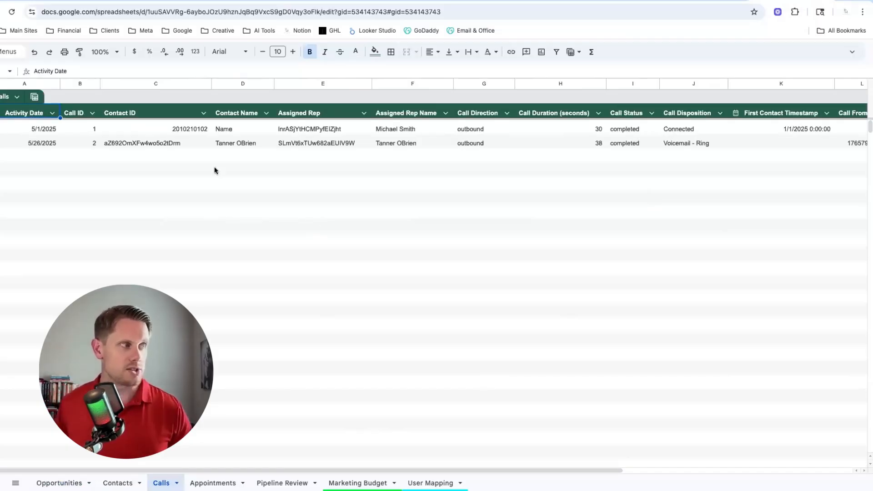
scroll(388, 246, down, 1)
scroll(391, 244, up, 1)
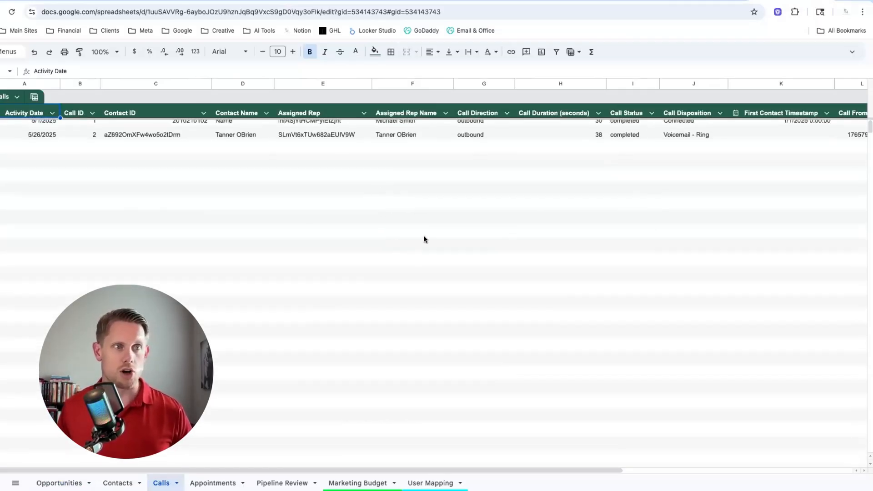
click(693, 0)
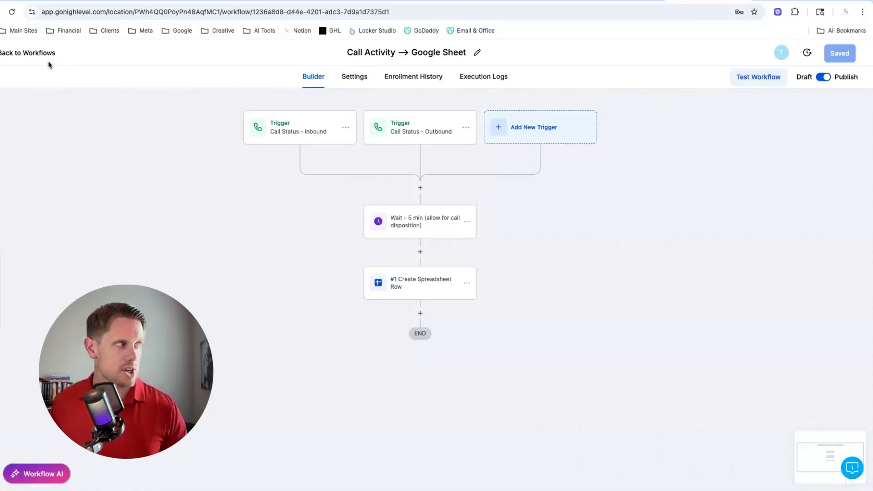